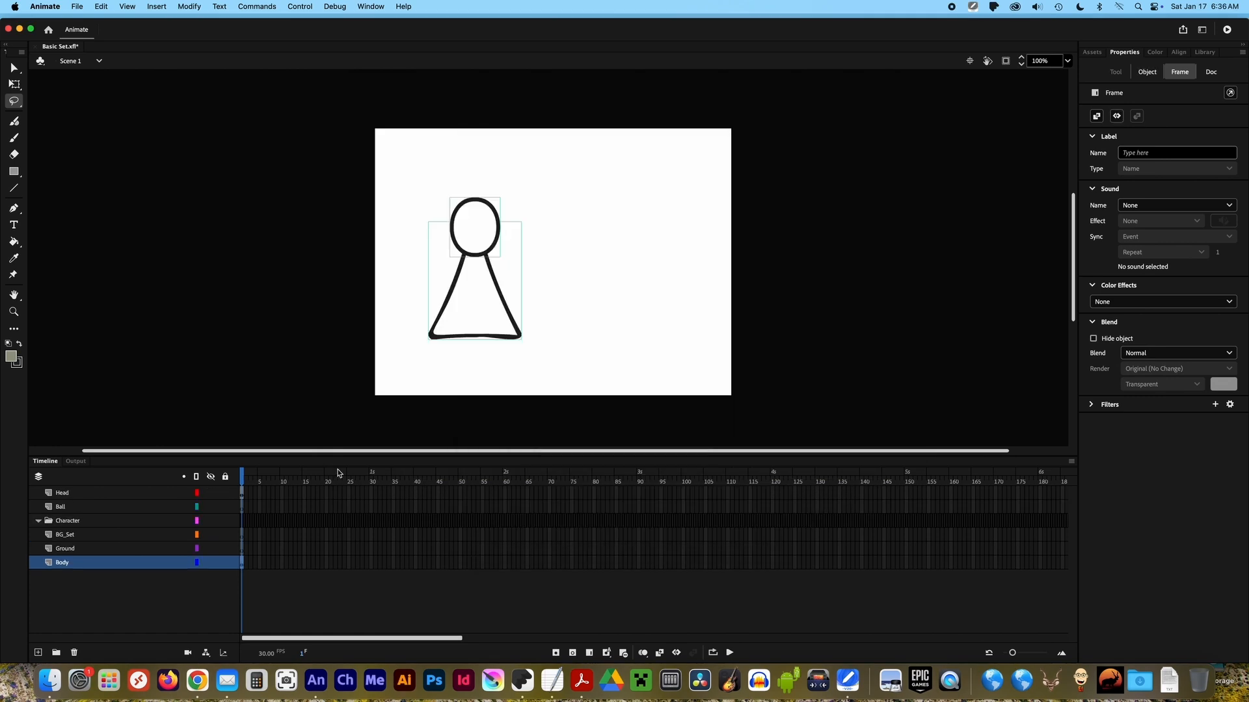
Put the Head and Body layers inside the Character folder and hide that folder.
{"action": "left_click_drag", "start_coordinate": [78, 563], "coordinate": [71, 519]}
{"action": "left_click", "coordinate": [210, 506]}
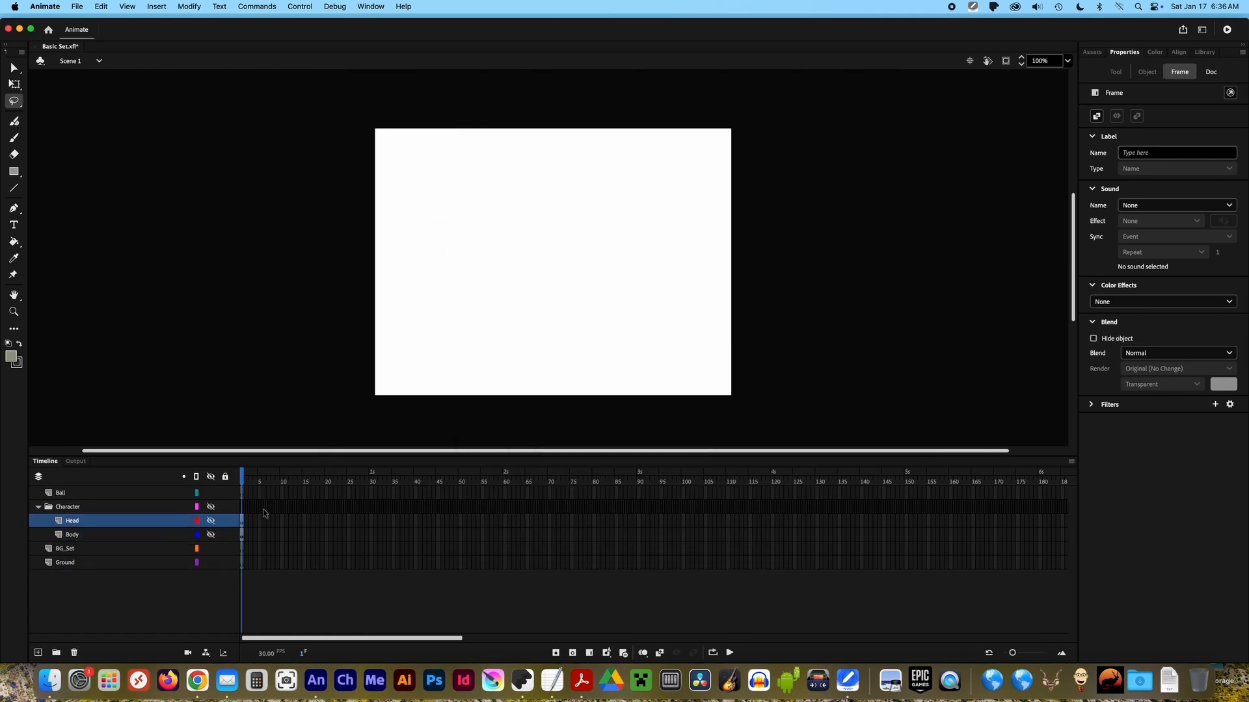
Import the artwork with the orange square, blue ball and green strip onto the Ground layer.
{"action": "left_click", "coordinate": [77, 565]}
{"action": "left_click", "coordinate": [211, 508]}
{"action": "left_click", "coordinate": [76, 7]}
{"action": "mouse_move", "coordinate": [83, 176]}
{"action": "left_click", "coordinate": [212, 177]}
{"action": "left_click", "coordinate": [482, 146]}
{"action": "key", "text": "Return"}
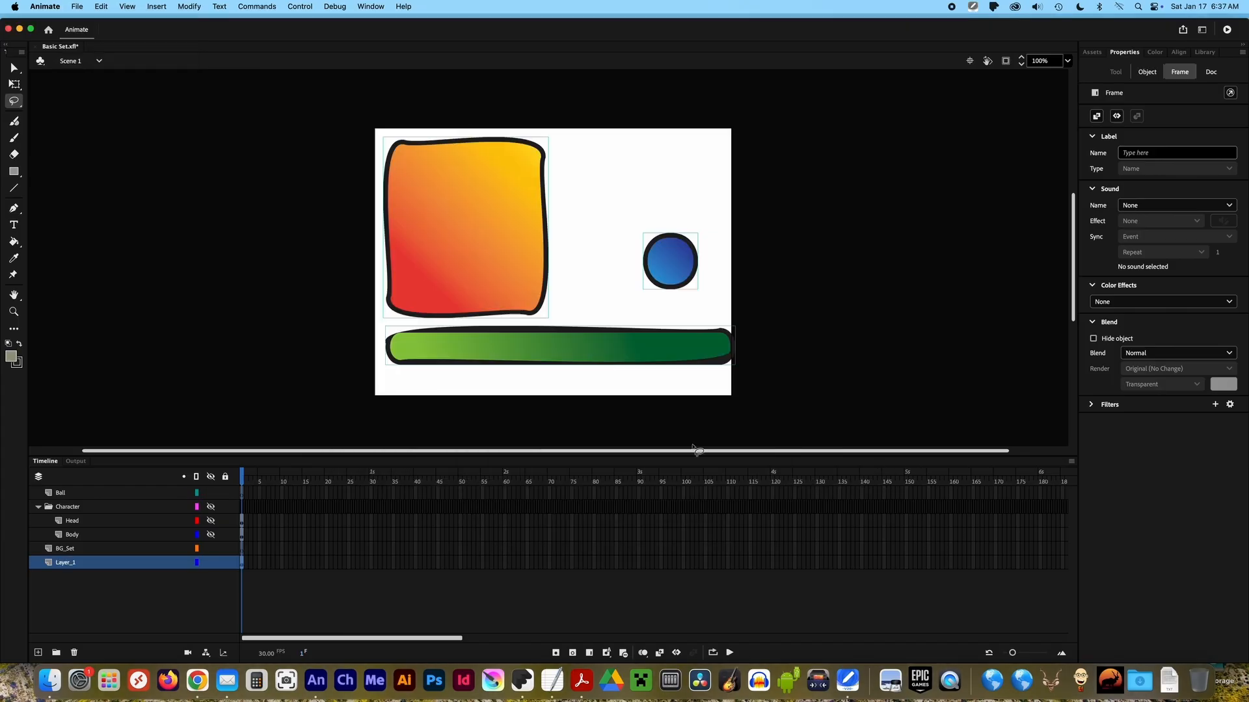
Transfer the orange square to the BG_Set layer at the stage's lower-left corner and hide that layer.
{"action": "left_click", "coordinate": [309, 417]}
{"action": "left_click", "coordinate": [15, 67]}
{"action": "left_click", "coordinate": [468, 212]}
{"action": "key", "text": "super+x"}
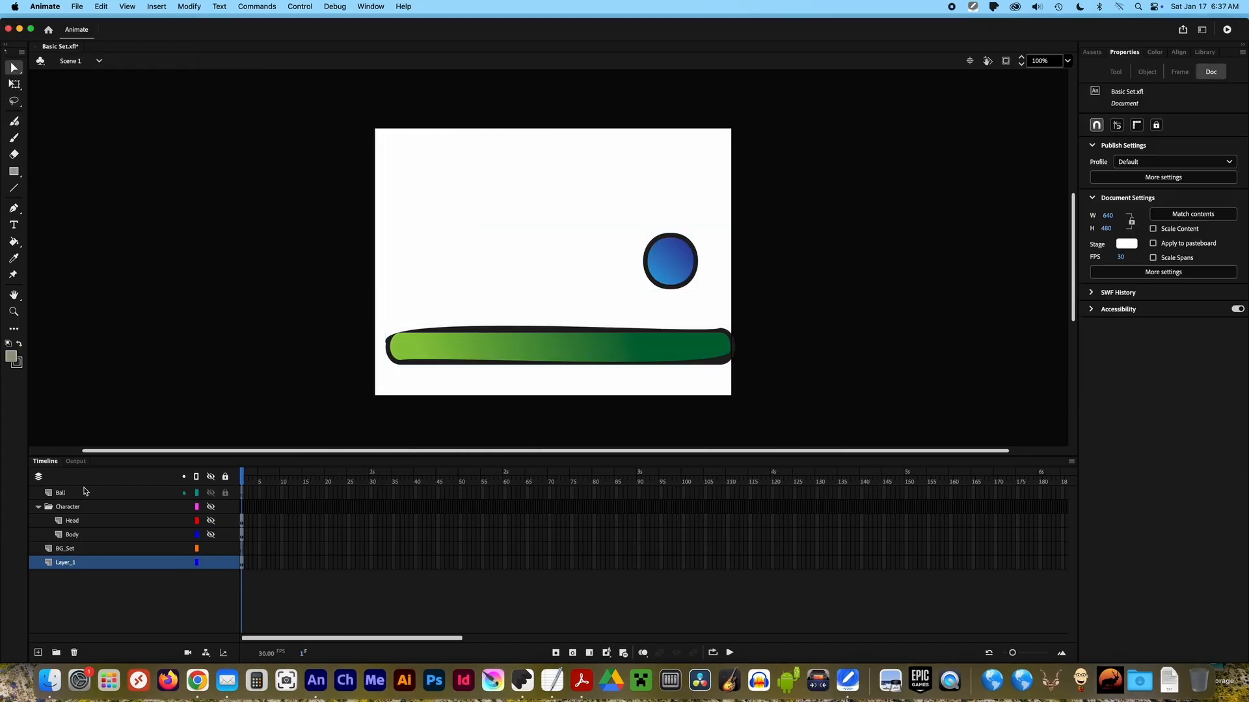
{"action": "left_click", "coordinate": [65, 549]}
{"action": "key", "text": "super+v"}
{"action": "left_click_drag", "start_coordinate": [544, 248], "coordinate": [410, 312]}
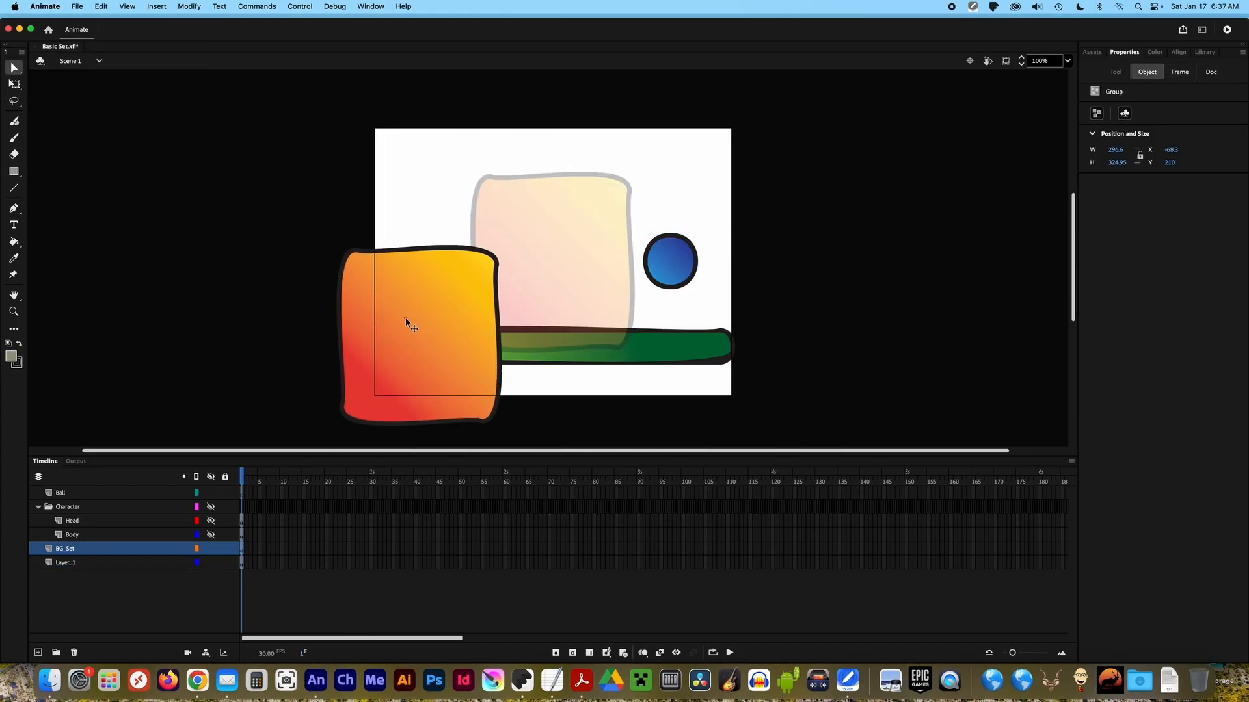
{"action": "left_click", "coordinate": [210, 549]}
Transfer the blue ball to the Ball layer and hide that layer.
{"action": "left_click_drag", "start_coordinate": [589, 201], "coordinate": [716, 305]}
{"action": "key", "text": "super+x"}
{"action": "left_click", "coordinate": [65, 493]}
{"action": "key", "text": "super+v"}
{"action": "left_click", "coordinate": [210, 493]}
Rename Layer_1 as Ground and lower the green strip to the bottom edge of the stage.
{"action": "left_click", "coordinate": [83, 563]}
{"action": "key", "text": "super+x"}
{"action": "double_click", "coordinate": [83, 564]}
{"action": "type", "text": "G"}
{"action": "left_click", "coordinate": [210, 563]}
{"action": "left_click_drag", "start_coordinate": [537, 346], "coordinate": [562, 384]}
Unhide the BG_Set, Ball and Character layers and rest the ball on top of the orange block.
{"action": "left_click", "coordinate": [104, 549]}
{"action": "left_click", "coordinate": [210, 549]}
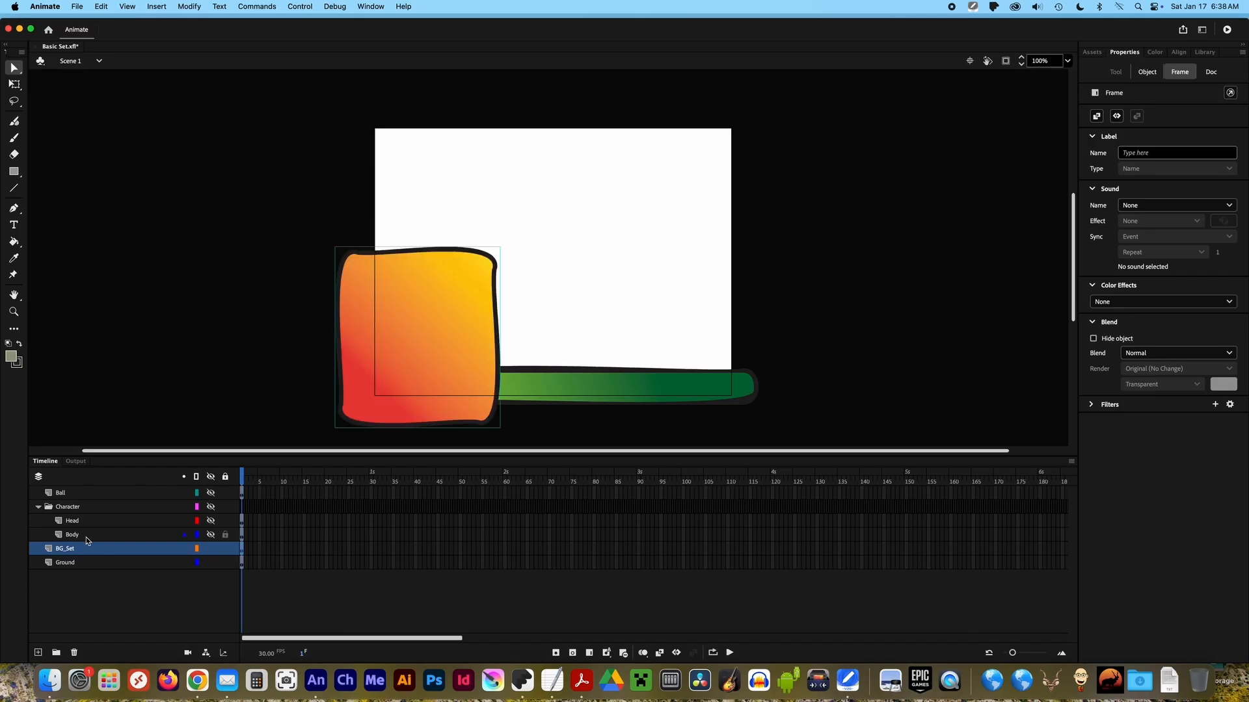
{"action": "left_click", "coordinate": [65, 493]}
{"action": "left_click", "coordinate": [210, 493]}
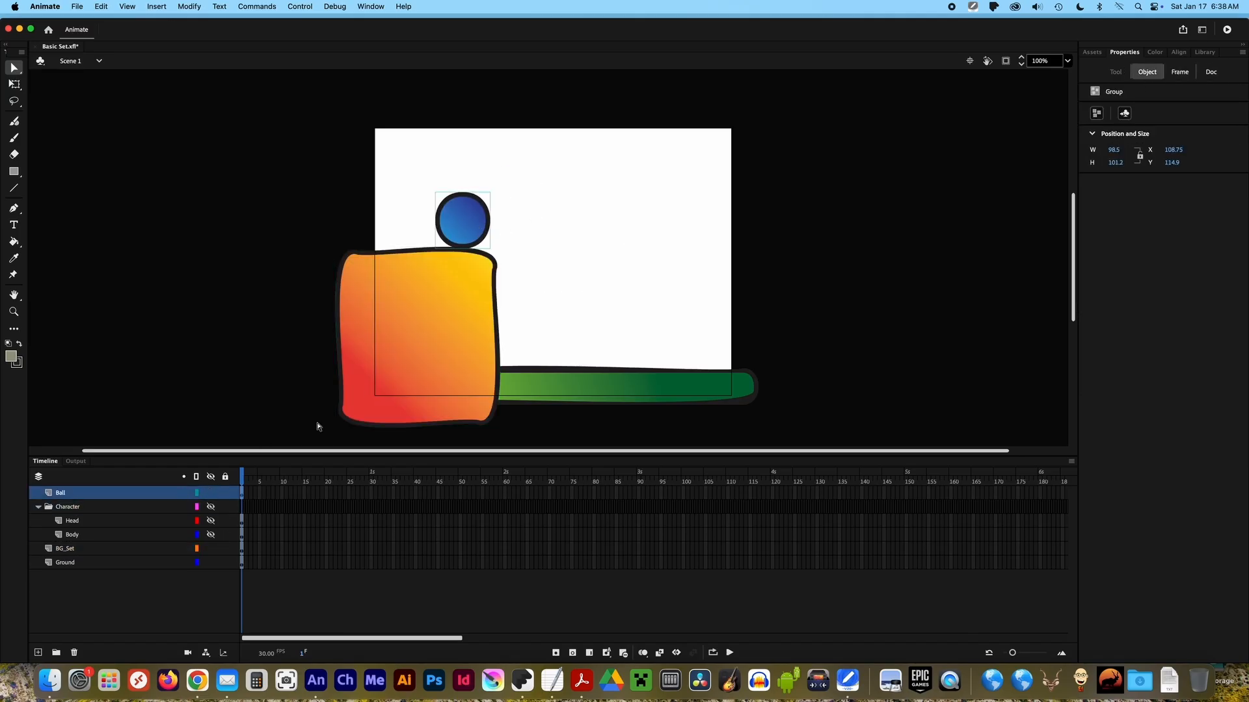
{"action": "left_click", "coordinate": [210, 507]}
Use layer parenting to link Head to Body and BG_Set to Ground.
{"action": "left_click", "coordinate": [156, 535]}
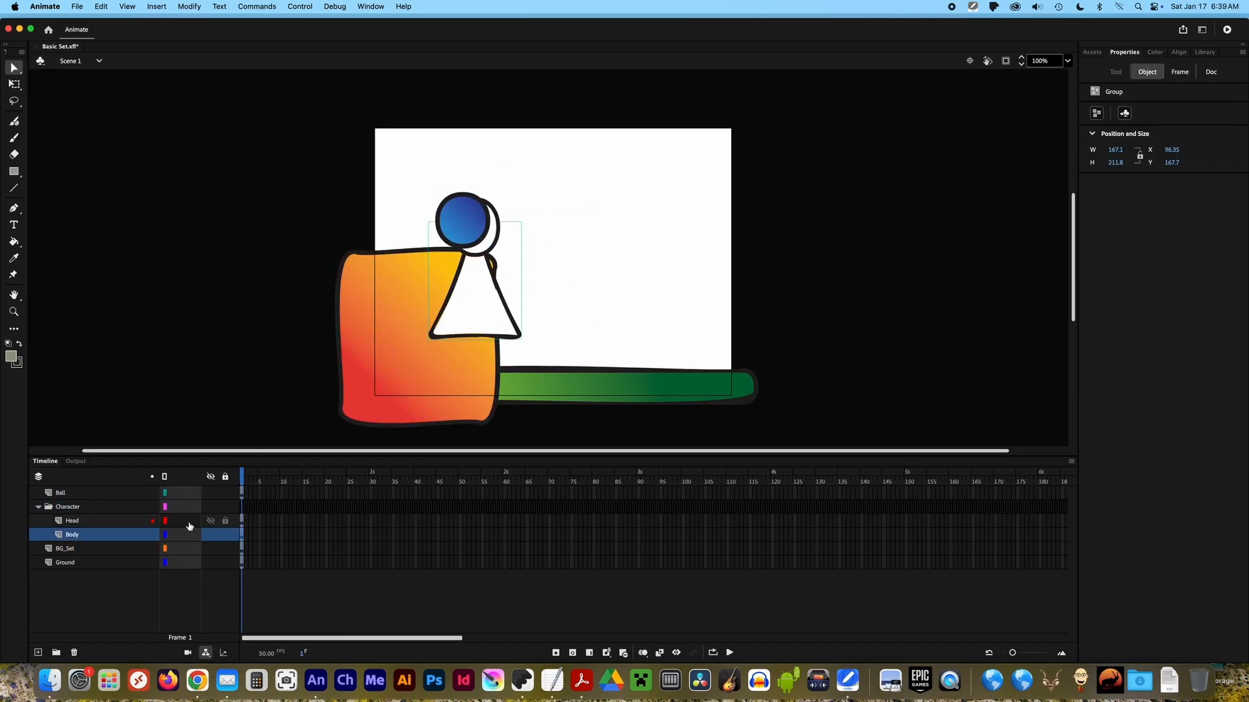
{"action": "left_click", "coordinate": [121, 510]}
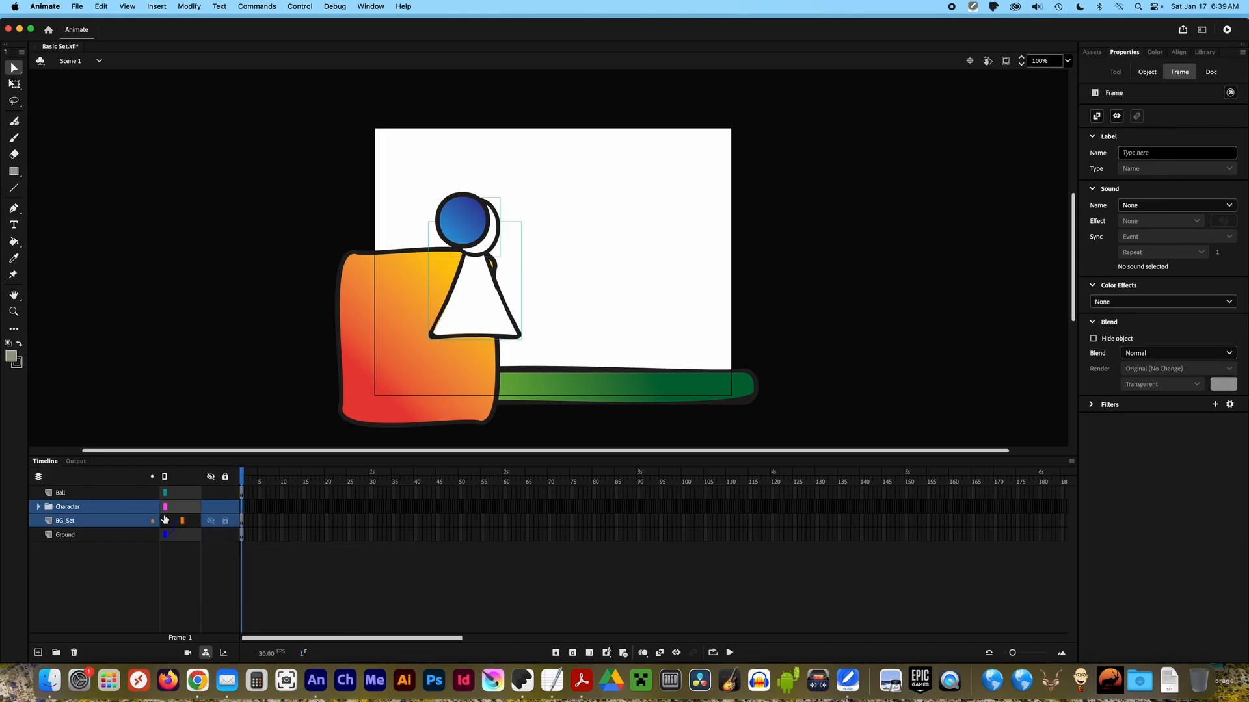
{"action": "left_click", "coordinate": [56, 595]}
Add a new layer named Text at the bottom of the layer stack.
{"action": "left_click", "coordinate": [38, 652]}
{"action": "left_click_drag", "start_coordinate": [68, 521], "coordinate": [70, 553]}
{"action": "double_click", "coordinate": [67, 549]}
{"action": "type", "text": "Text"}
{"action": "key", "text": "Return"}
Add the text "Test Name" near the top of the stage on the Text layer.
{"action": "key", "text": "t"}
{"action": "left_click", "coordinate": [497, 139]}
{"action": "key", "text": "Escape"}
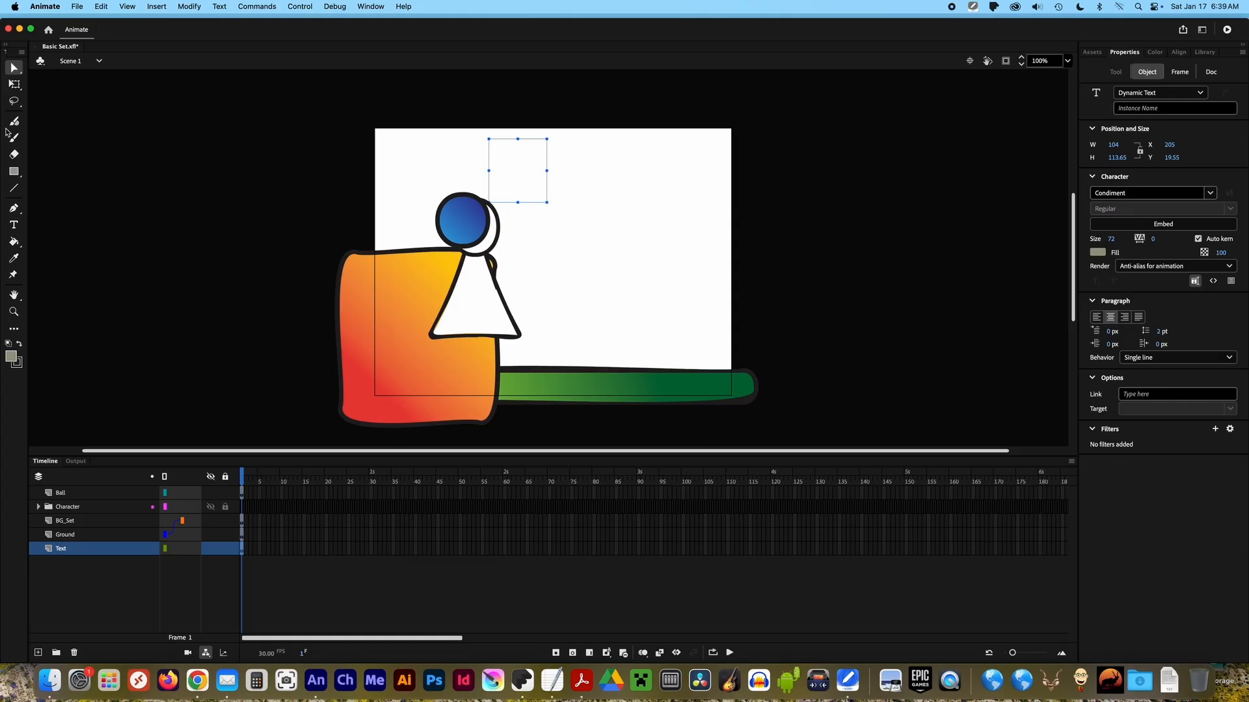
{"action": "key", "text": "t"}
{"action": "left_click", "coordinate": [511, 173]}
{"action": "type", "text": "Test Name"}
Widen the title's text box to about 351 px and raise it to the stage's top edge.
{"action": "left_click", "coordinate": [14, 67]}
{"action": "left_click_drag", "start_coordinate": [547, 171], "coordinate": [684, 171]}
{"action": "mouse_move", "coordinate": [586, 166]}
{"action": "left_mouse_down"}
{"action": "mouse_move", "coordinate": [549, 161]}
{"action": "mouse_move", "coordinate": [587, 157]}
{"action": "left_mouse_up"}
Change the title's fill colour to grey and lock the Text layer.
{"action": "left_click", "coordinate": [1098, 252]}
{"action": "left_click", "coordinate": [928, 307]}
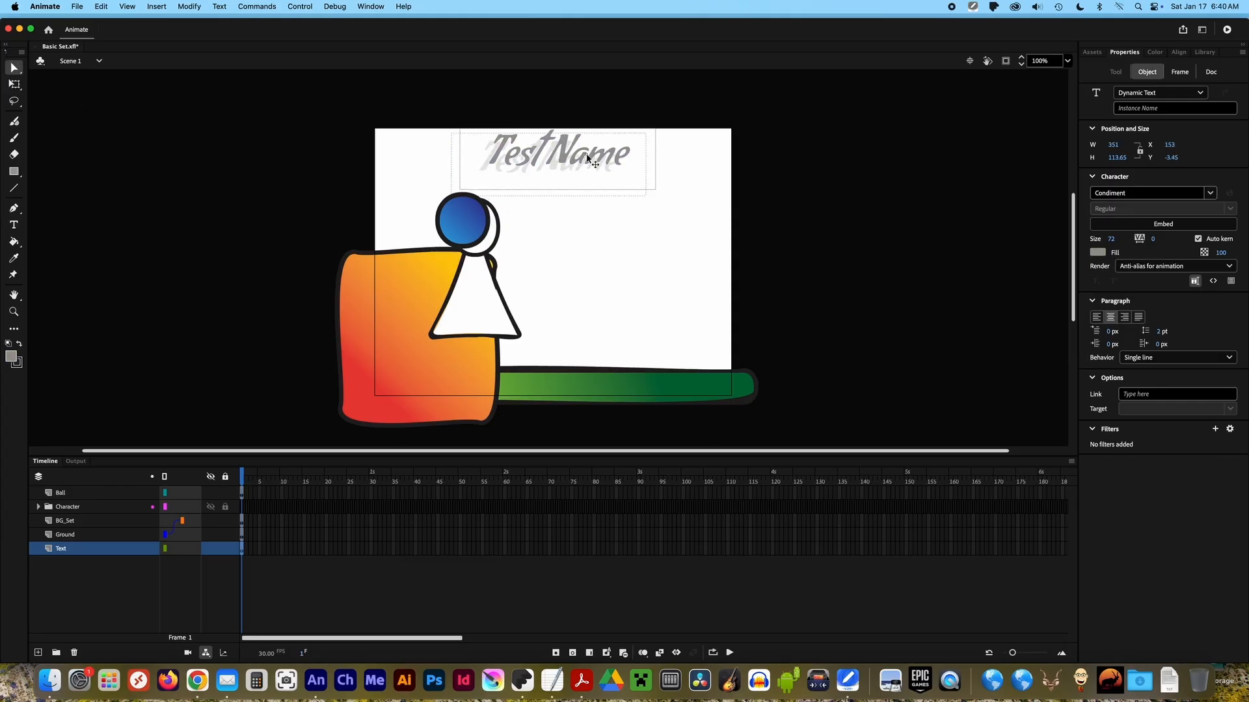
{"action": "left_click", "coordinate": [225, 551]}
Scale the whole character down to about 73 px wide and stand it on the orange block beside the ball.
{"action": "left_click", "coordinate": [79, 508]}
{"action": "left_click_drag", "start_coordinate": [476, 293], "coordinate": [545, 283]}
{"action": "key", "text": "q"}
{"action": "left_click_drag", "start_coordinate": [592, 184], "coordinate": [566, 224]}
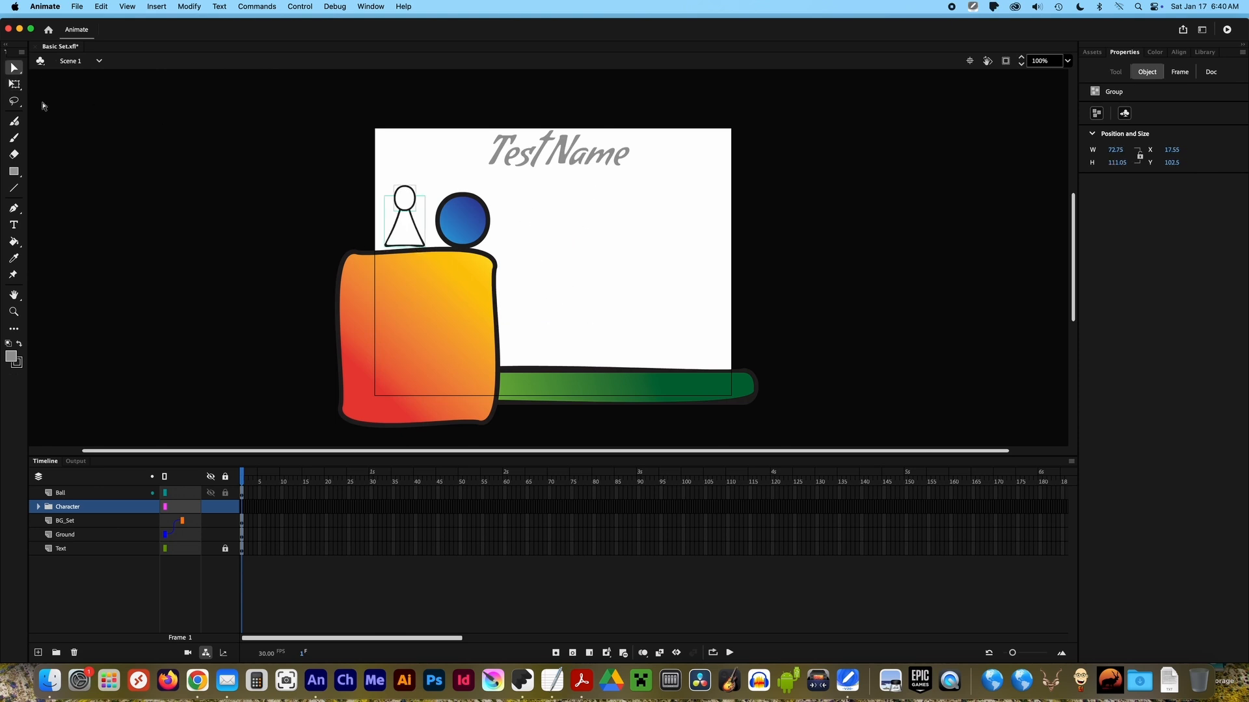
Shorten the character's body to about 92 px high and nudge it up on the orange block.
{"action": "left_click", "coordinate": [412, 222]}
{"action": "key", "text": "q"}
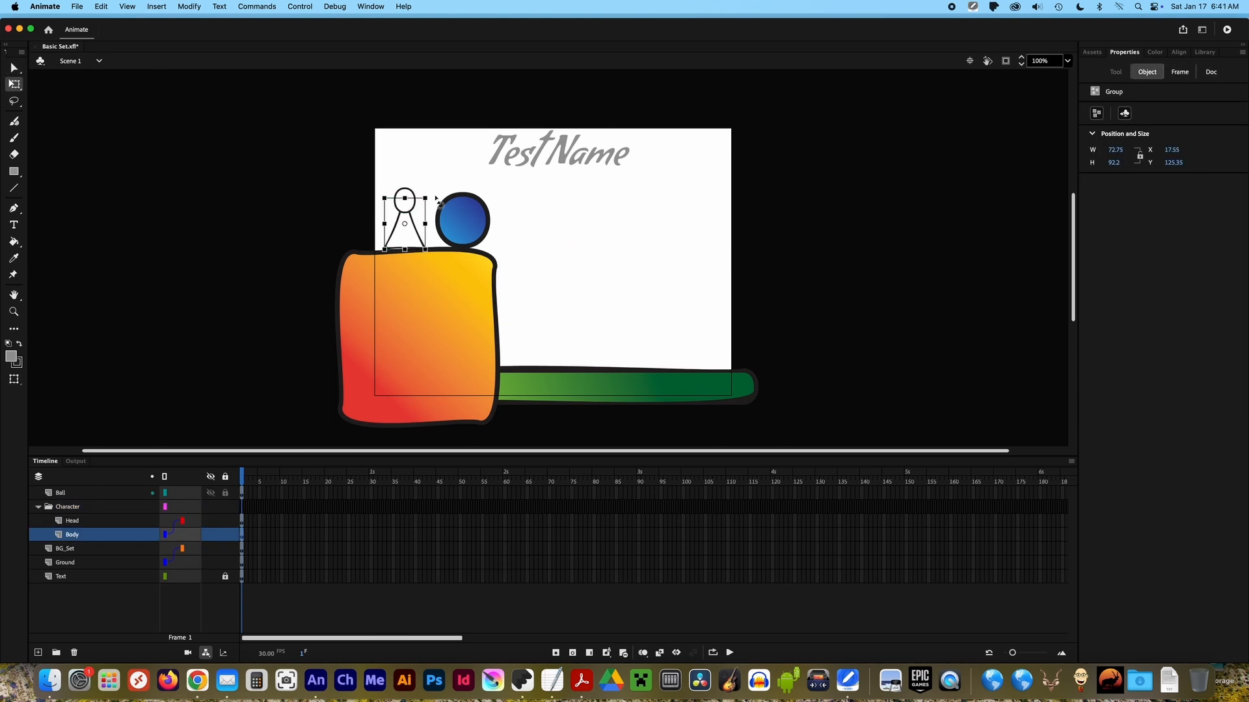
{"action": "left_click_drag", "start_coordinate": [436, 243], "coordinate": [538, 287]}
{"action": "key", "text": "Up"}
{"action": "key", "text": "Up"}
{"action": "key", "text": "Up"}
{"action": "key", "text": "Up"}
{"action": "key", "text": "Up"}
{"action": "key", "text": "Up"}
{"action": "key", "text": "Up"}
{"action": "key", "text": "Up"}
{"action": "key", "text": "Up"}
Rotate the character's body and head slightly on the orange block, with the stage magnified to 147%.
{"action": "left_click_drag", "start_coordinate": [703, 306], "coordinate": [221, 253]}
{"action": "key", "text": "super+minus"}
{"action": "key", "text": "super+minus"}
{"action": "key", "text": "super+minus"}
{"action": "left_click", "coordinate": [1068, 61]}
{"action": "left_click", "coordinate": [1081, 158]}
{"action": "mouse_move", "coordinate": [959, 139]}
{"action": "left_mouse_down"}
{"action": "mouse_move", "coordinate": [873, 95]}
{"action": "mouse_move", "coordinate": [969, 137]}
{"action": "left_mouse_up"}
{"action": "left_click", "coordinate": [969, 137]}
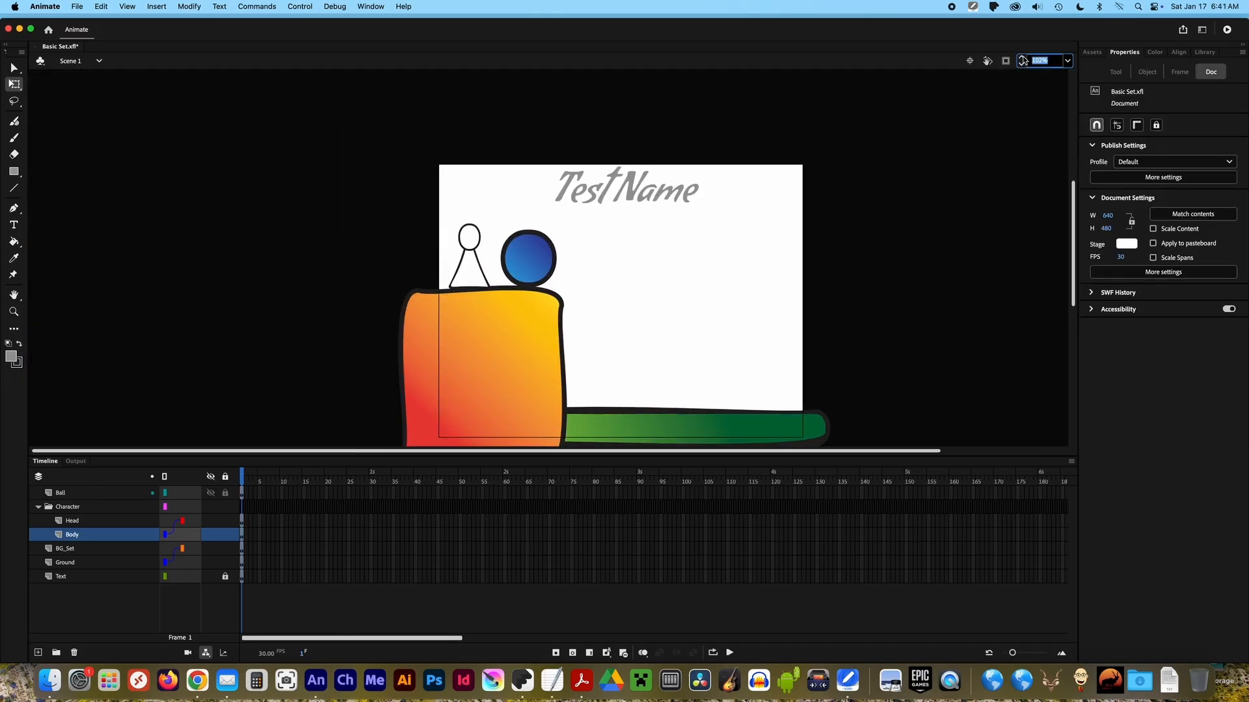
{"action": "left_click", "coordinate": [1022, 57]}
{"action": "left_click", "coordinate": [1022, 58]}
{"action": "left_click", "coordinate": [14, 296]}
{"action": "left_click_drag", "start_coordinate": [217, 275], "coordinate": [205, 281]}
{"action": "left_click", "coordinate": [94, 507]}
{"action": "left_click", "coordinate": [14, 68]}
{"action": "left_click", "coordinate": [325, 177]}
{"action": "left_click", "coordinate": [326, 224]}
{"action": "left_click_drag", "start_coordinate": [295, 251], "coordinate": [290, 258]}
{"action": "left_click_drag", "start_coordinate": [343, 210], "coordinate": [334, 202]}
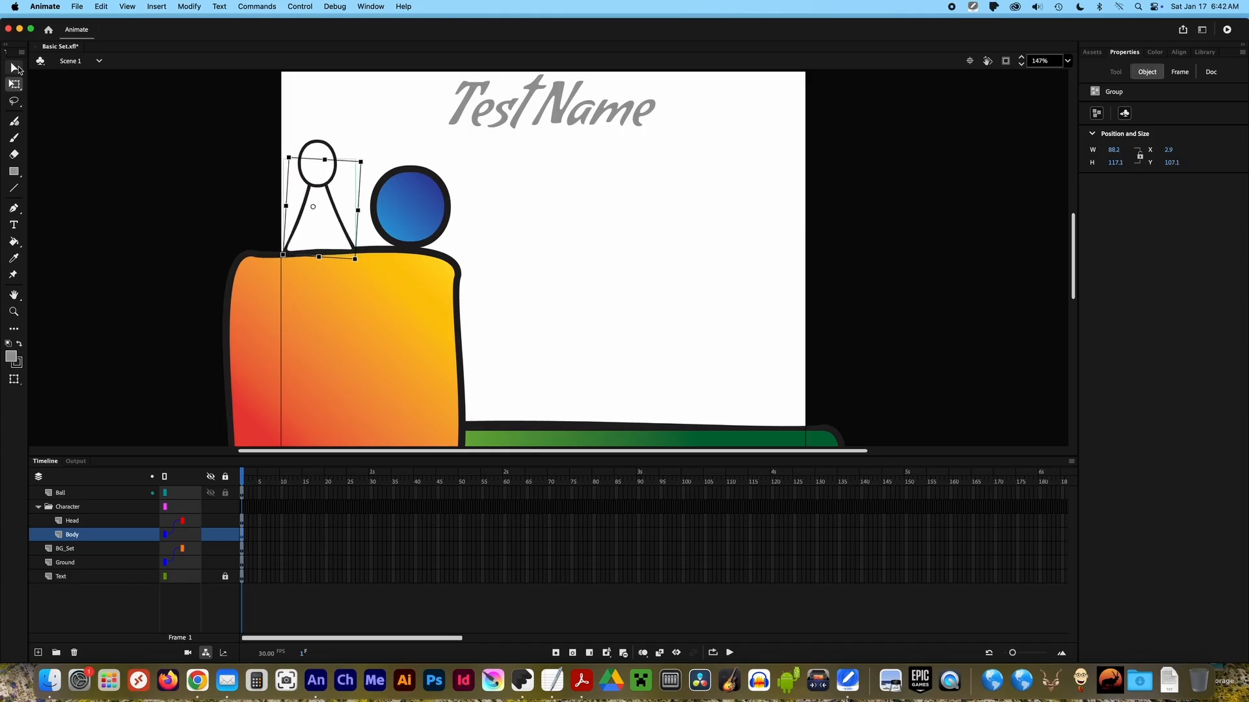
{"action": "left_click", "coordinate": [317, 162]}
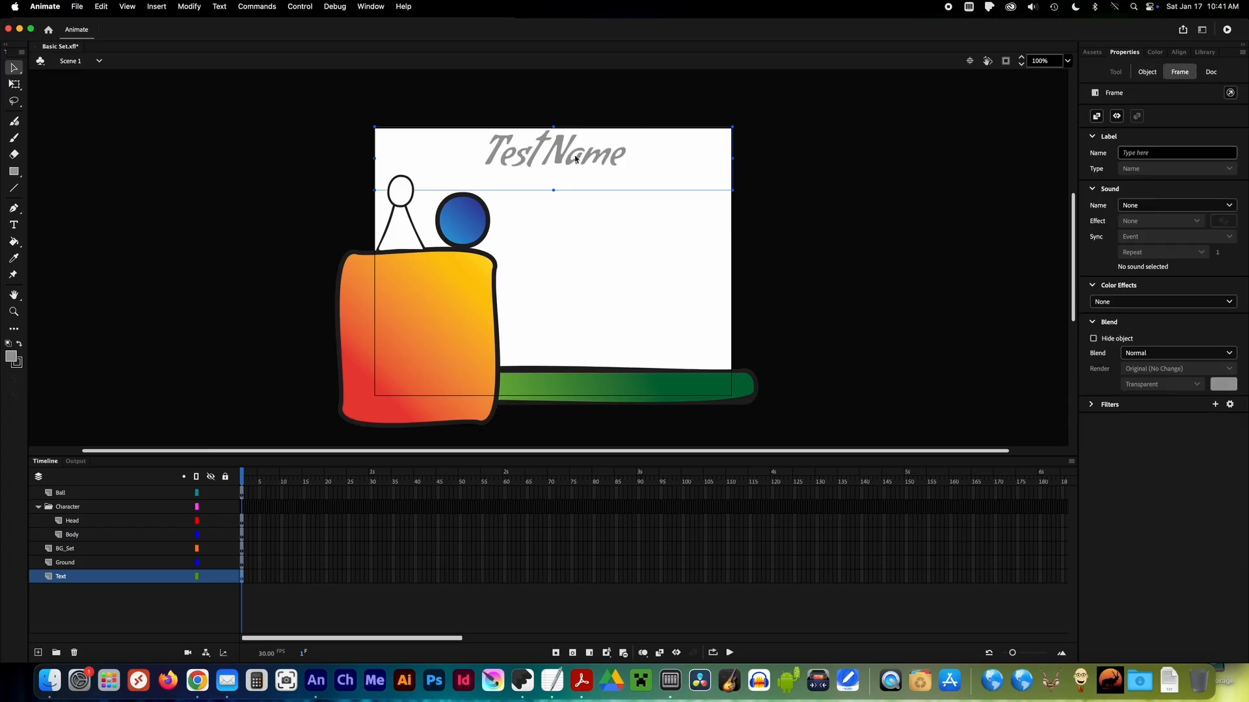
{"action": "key", "text": "F8"}
{"action": "type", "text": "t"}
{"action": "key", "text": "Escape"}
Convert the orange block on the BG_Set layer to a Graphic symbol named Cliff.
{"action": "right_click", "coordinate": [447, 303]}
{"action": "left_click", "coordinate": [502, 641]}
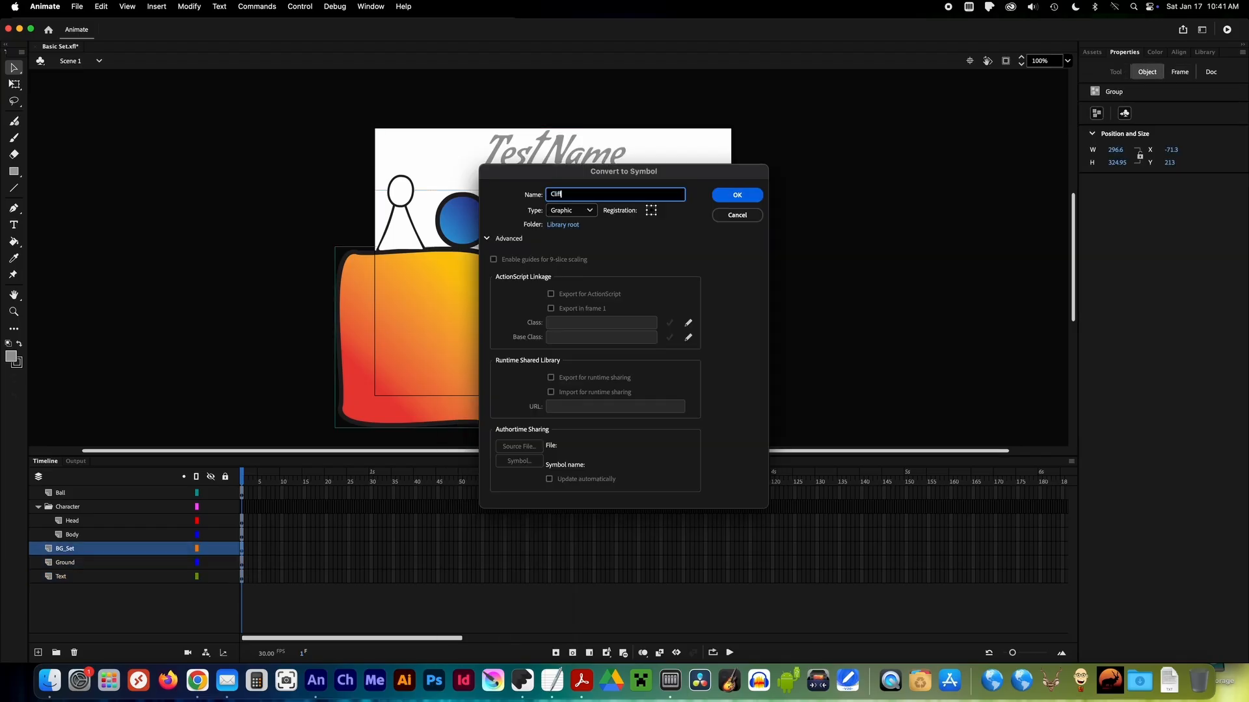
{"action": "left_click", "coordinate": [737, 195]}
Convert the green strip on the Ground layer to a Graphic symbol named Ground.
{"action": "left_click", "coordinate": [159, 563]}
{"action": "right_click", "coordinate": [577, 387]}
{"action": "left_click", "coordinate": [619, 641]}
{"action": "type", "text": "Ground"}
{"action": "left_click", "coordinate": [737, 195]}
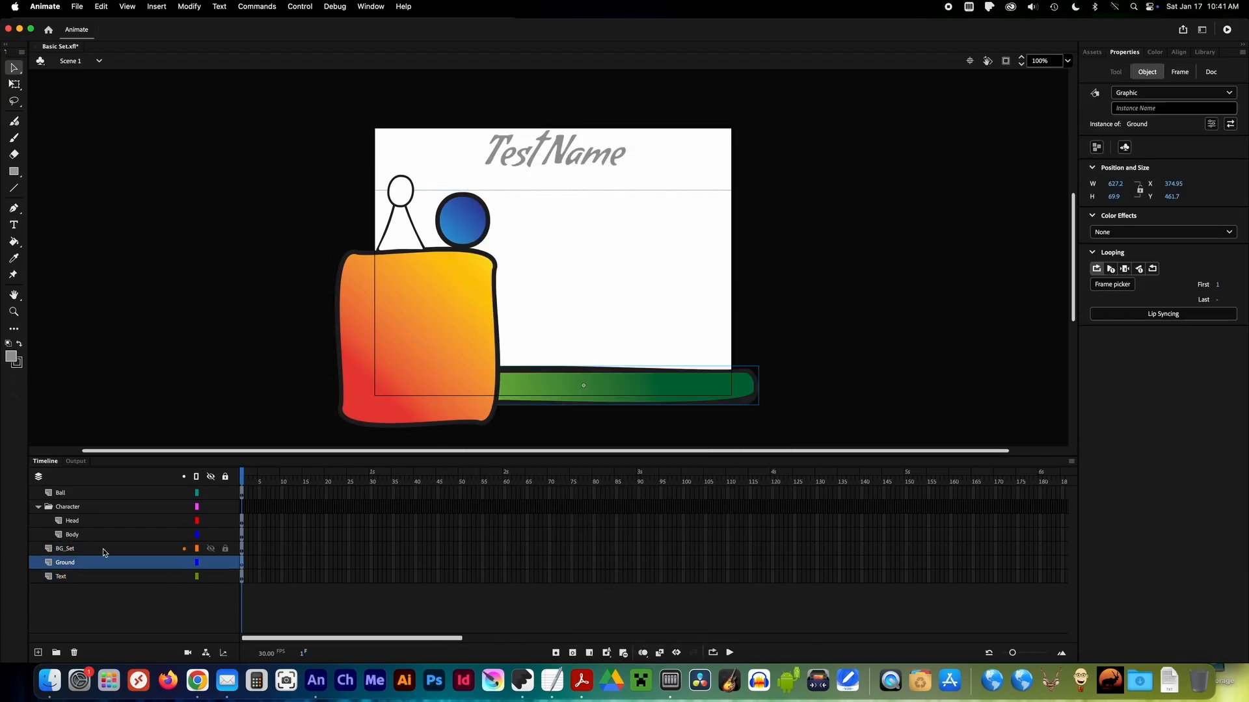
Convert the blue ball to a Graphic symbol named Ball.
{"action": "left_click", "coordinate": [177, 495]}
{"action": "right_click", "coordinate": [461, 216]}
{"action": "left_click", "coordinate": [531, 558]}
{"action": "type", "text": "Ball"}
{"action": "left_click", "coordinate": [737, 195]}
Convert the character's body to a Graphic symbol named Body.
{"action": "left_click", "coordinate": [171, 534]}
{"action": "right_click", "coordinate": [403, 236]}
{"action": "left_click", "coordinate": [447, 576]}
{"action": "type", "text": "Body"}
{"action": "key", "text": "Return"}
Convert the character's head to a Graphic symbol named Head.
{"action": "left_click", "coordinate": [111, 523]}
{"action": "right_click", "coordinate": [403, 188]}
{"action": "left_click", "coordinate": [467, 528]}
{"action": "left_click", "coordinate": [736, 196]}
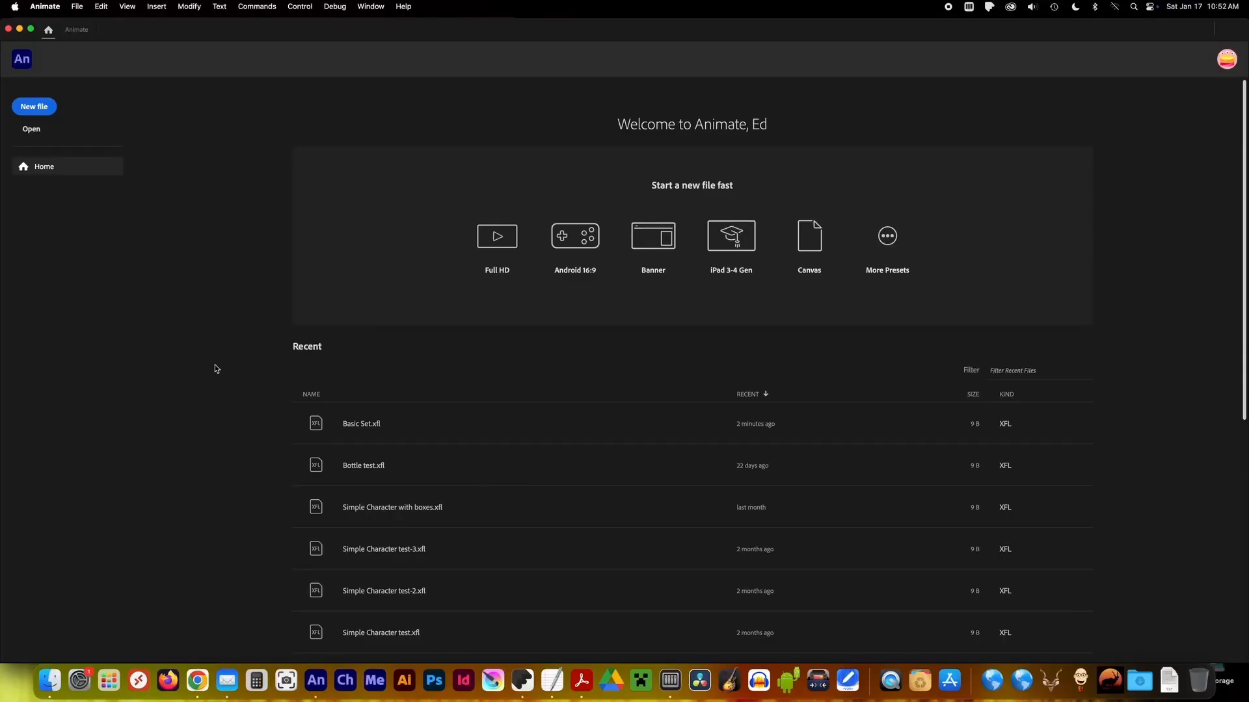
Open the Basic Set file and save it as Simple Bouncing Ball.xfl in a new folder named 1 - Simple Bouncing Ball.
{"action": "key", "text": "super+o"}
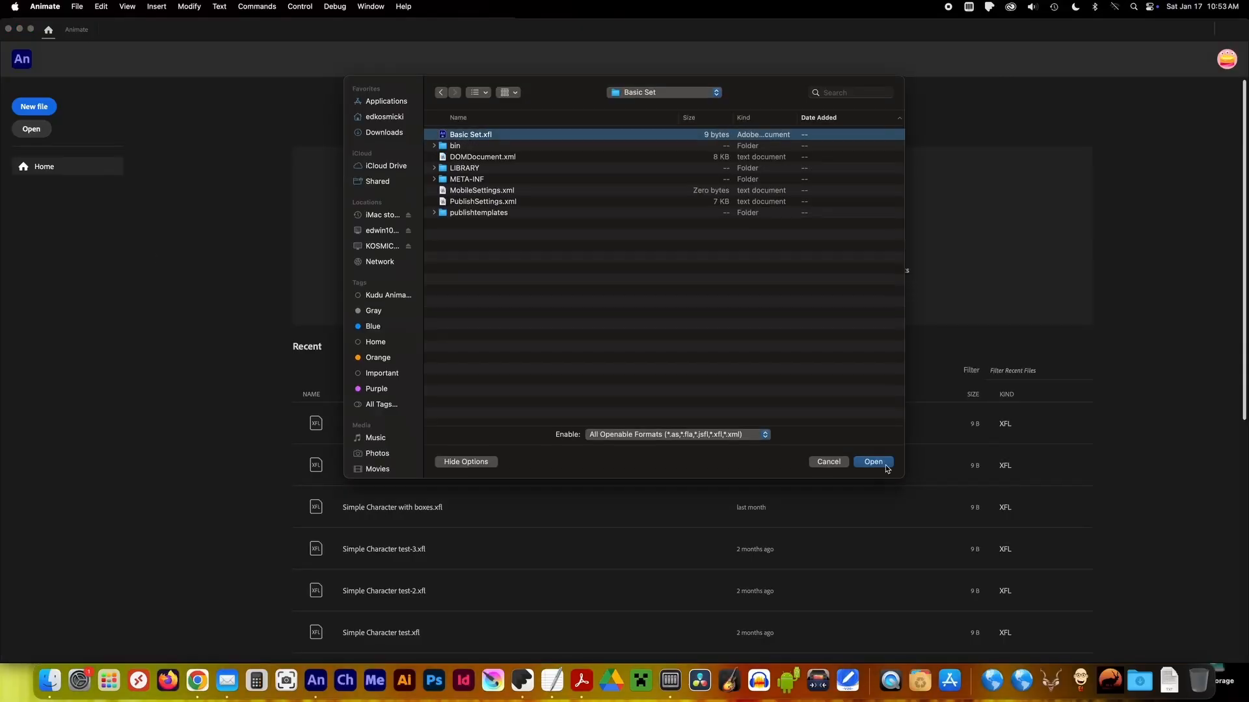
{"action": "left_click", "coordinate": [874, 463]}
{"action": "left_click", "coordinate": [76, 6]}
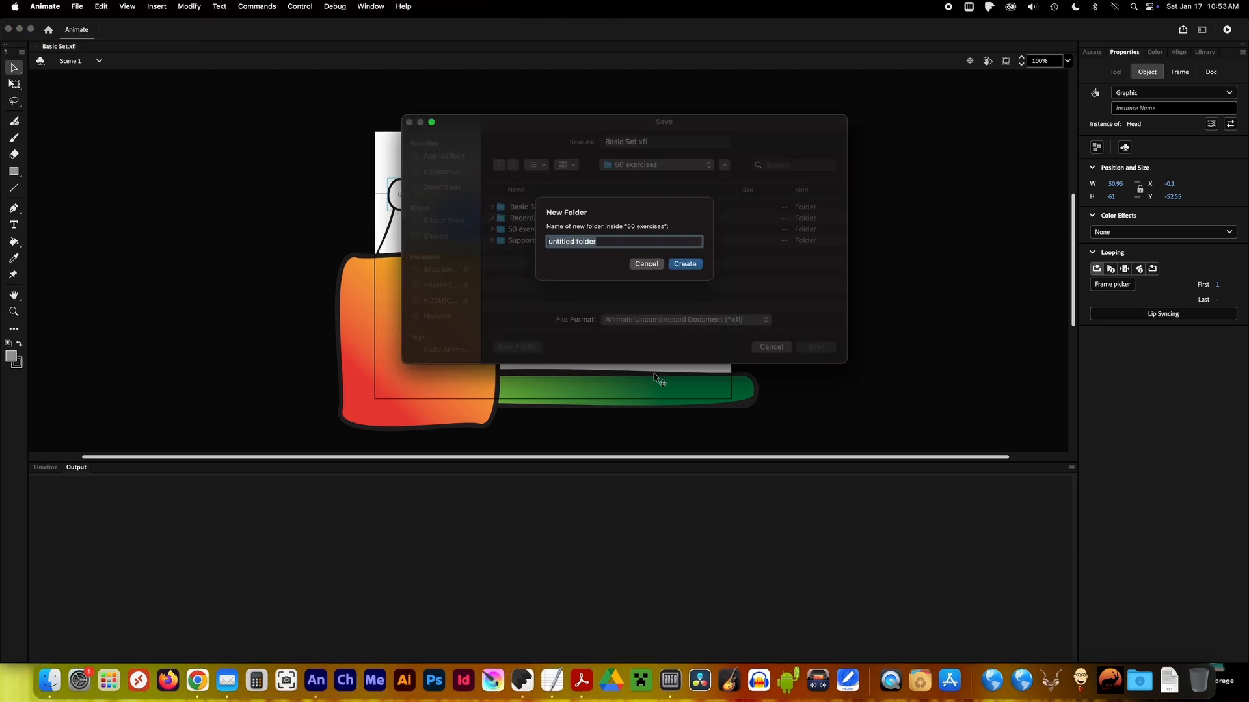
{"action": "type", "text": "Ball"}
{"action": "key", "text": "Return"}
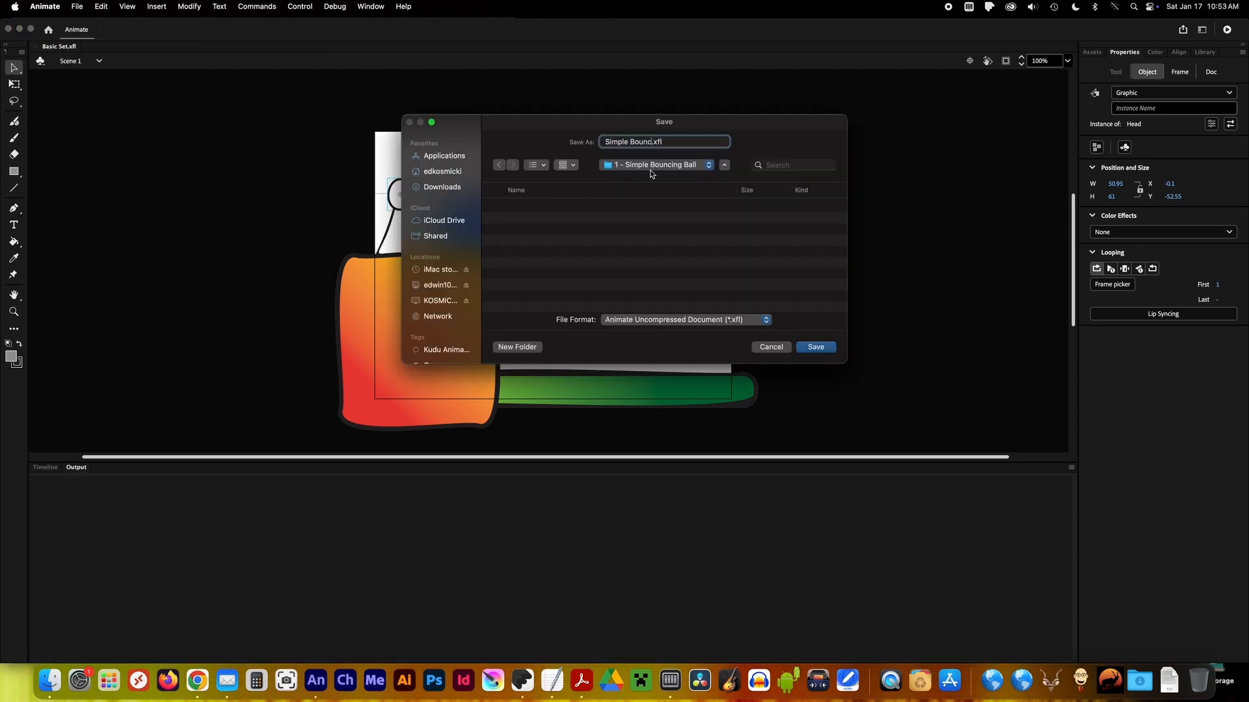
{"action": "key", "text": "Return"}
Replace the text inside the title symbol with "Simple Bouncing Ball", return to Scene 1 and lock the Text layer.
{"action": "left_click", "coordinate": [44, 467]}
{"action": "key", "text": "t"}
{"action": "left_click", "coordinate": [15, 69]}
{"action": "double_click", "coordinate": [553, 156]}
{"action": "double_click", "coordinate": [553, 156]}
{"action": "key", "text": "super+a"}
{"action": "type", "text": "Simple Bouncing Ball"}
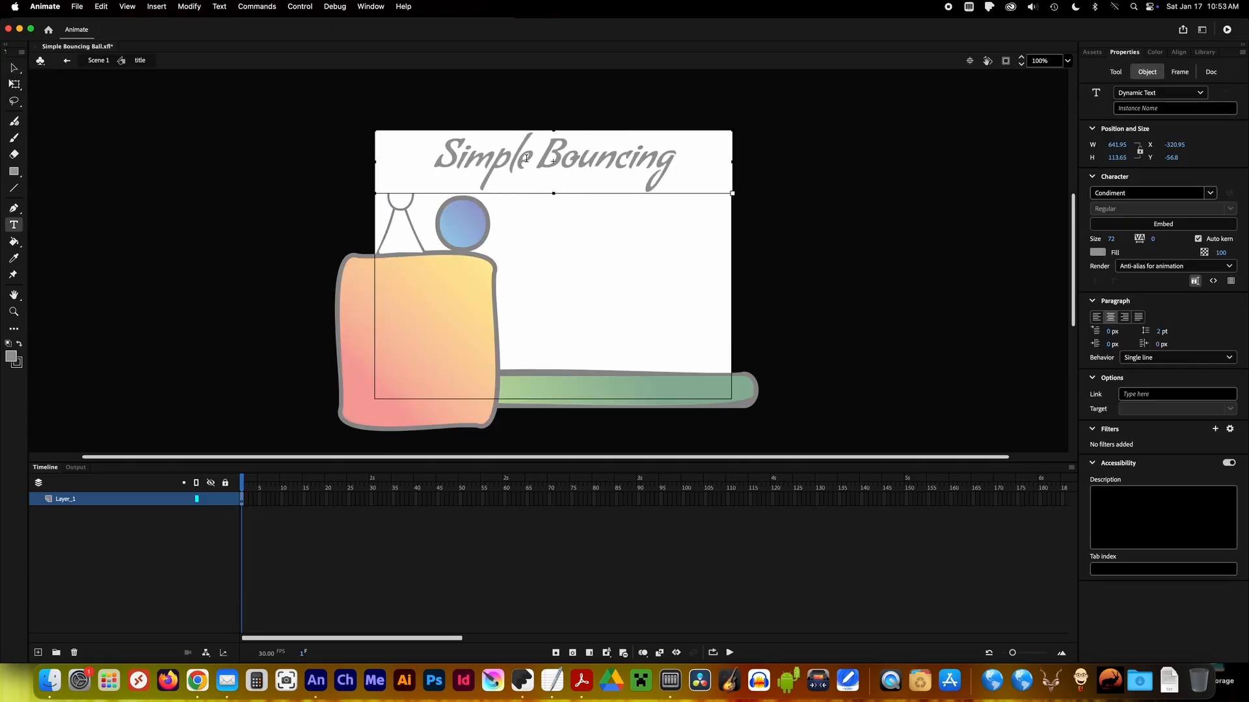
{"action": "left_click", "coordinate": [14, 69]}
{"action": "left_click", "coordinate": [155, 281]}
{"action": "left_click", "coordinate": [65, 61]}
{"action": "left_click", "coordinate": [225, 582]}
{"action": "left_click_drag", "start_coordinate": [670, 499], "coordinate": [670, 579]}
{"action": "key", "text": "F5"}
{"action": "key", "text": "super+z"}
Extend every layer from Ball to Text to frame 150.
{"action": "left_click_drag", "start_coordinate": [906, 499], "coordinate": [906, 621]}
{"action": "key", "text": "F6"}
{"action": "key", "text": "F7"}
{"action": "key", "text": "super+z"}
{"action": "key", "text": "super+z"}
{"action": "left_click", "coordinate": [156, 498]}
{"action": "left_click", "coordinate": [157, 583], "text": "shift"}
{"action": "key", "text": "F5"}
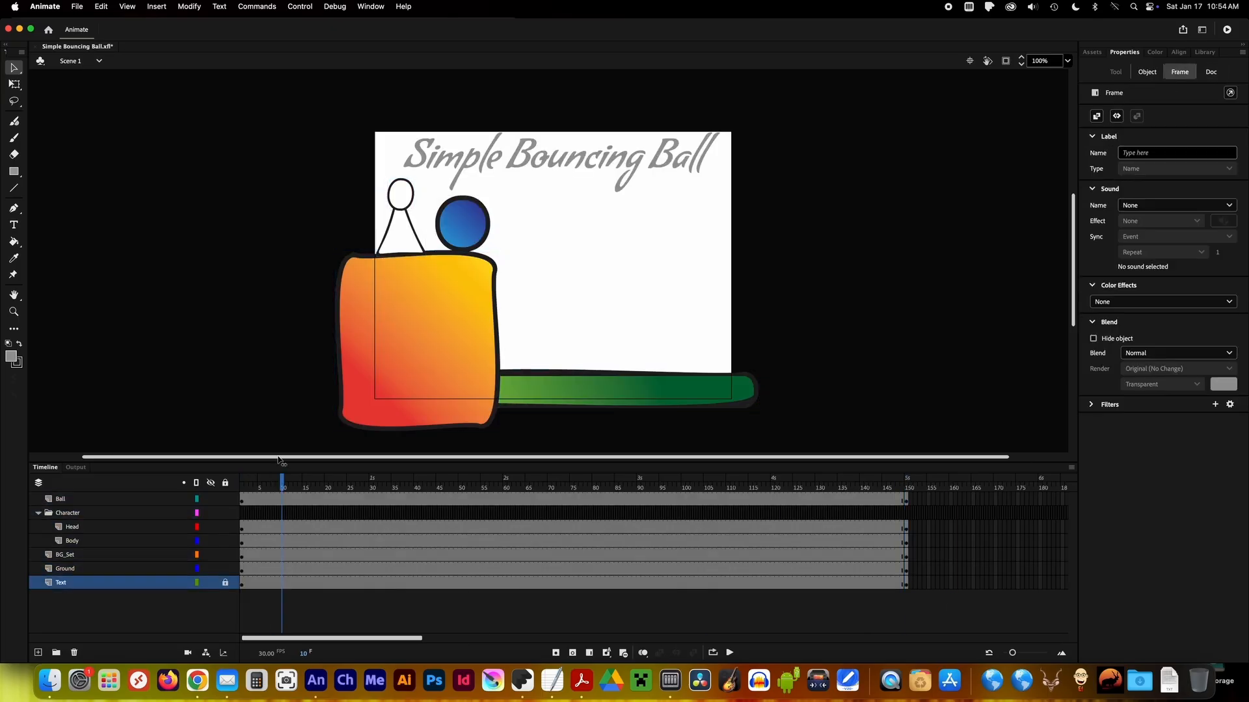
Create a classic tween on the Ball layer and keyframe the ball at the orange block's right edge at frame 5.
{"action": "right_click", "coordinate": [282, 499]}
{"action": "left_click", "coordinate": [377, 326]}
{"action": "left_click_drag", "start_coordinate": [283, 487], "coordinate": [260, 486]}
{"action": "right_click", "coordinate": [260, 500]}
{"action": "left_click", "coordinate": [349, 404]}
{"action": "left_click_drag", "start_coordinate": [485, 240], "coordinate": [513, 247]}
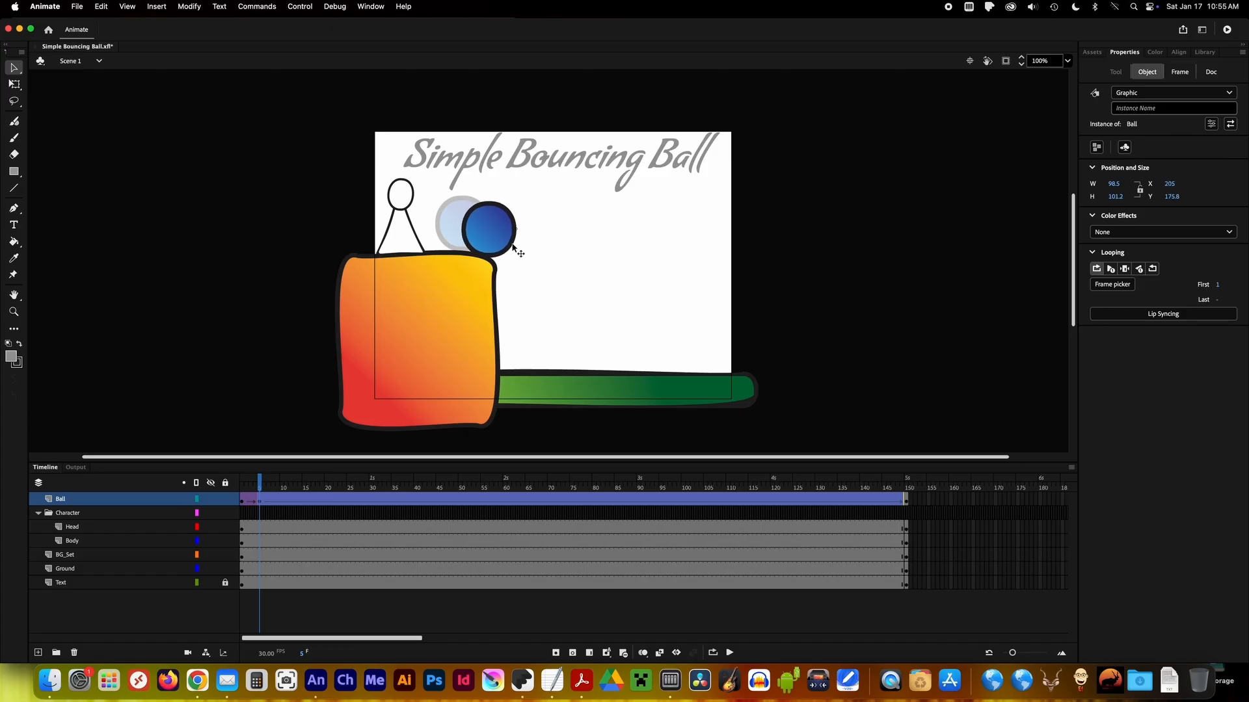
Insert a Ball keyframe at frame 6 and shift the ball so it starts coming off the block's right edge.
{"action": "left_click", "coordinate": [264, 501]}
{"action": "right_click", "coordinate": [265, 501]}
{"action": "left_click", "coordinate": [345, 370]}
{"action": "left_click", "coordinate": [508, 248]}
{"action": "left_click", "coordinate": [265, 501]}
{"action": "left_click", "coordinate": [521, 253]}
{"action": "left_click", "coordinate": [264, 503]}
{"action": "key", "text": "q"}
{"action": "left_click_drag", "start_coordinate": [487, 242], "coordinate": [511, 255]}
{"action": "key", "text": "."}
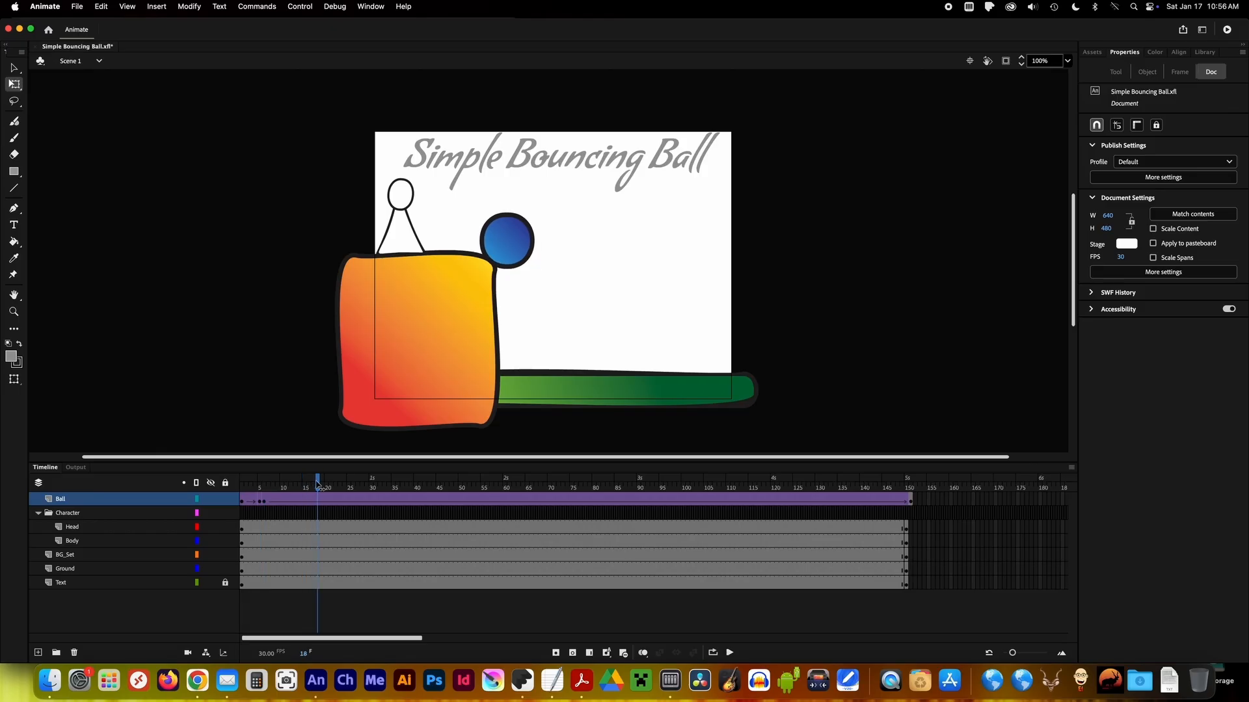
Keyframe the ball landing on the green ground at frame 30, then shift that keyframe to frame 20.
{"action": "right_click", "coordinate": [371, 518]}
{"action": "left_click", "coordinate": [416, 405]}
{"action": "left_click_drag", "start_coordinate": [513, 248], "coordinate": [561, 352]}
{"action": "key", "text": "Return"}
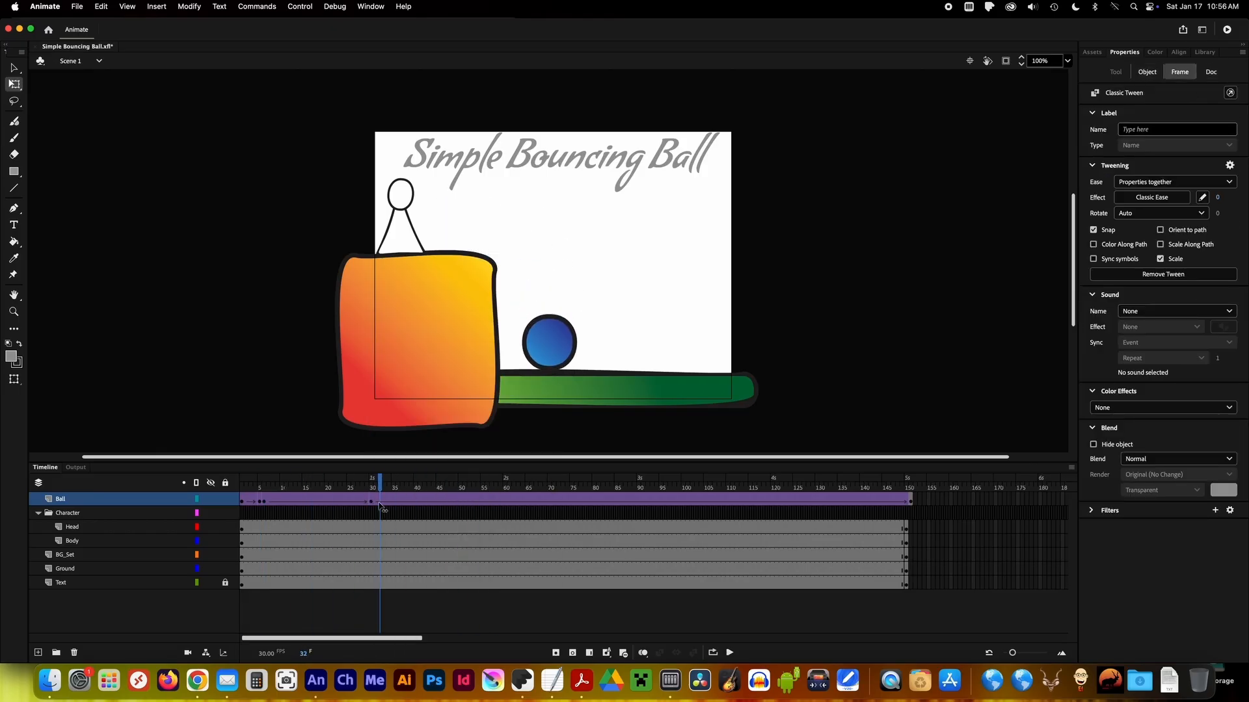
{"action": "left_click", "coordinate": [372, 503]}
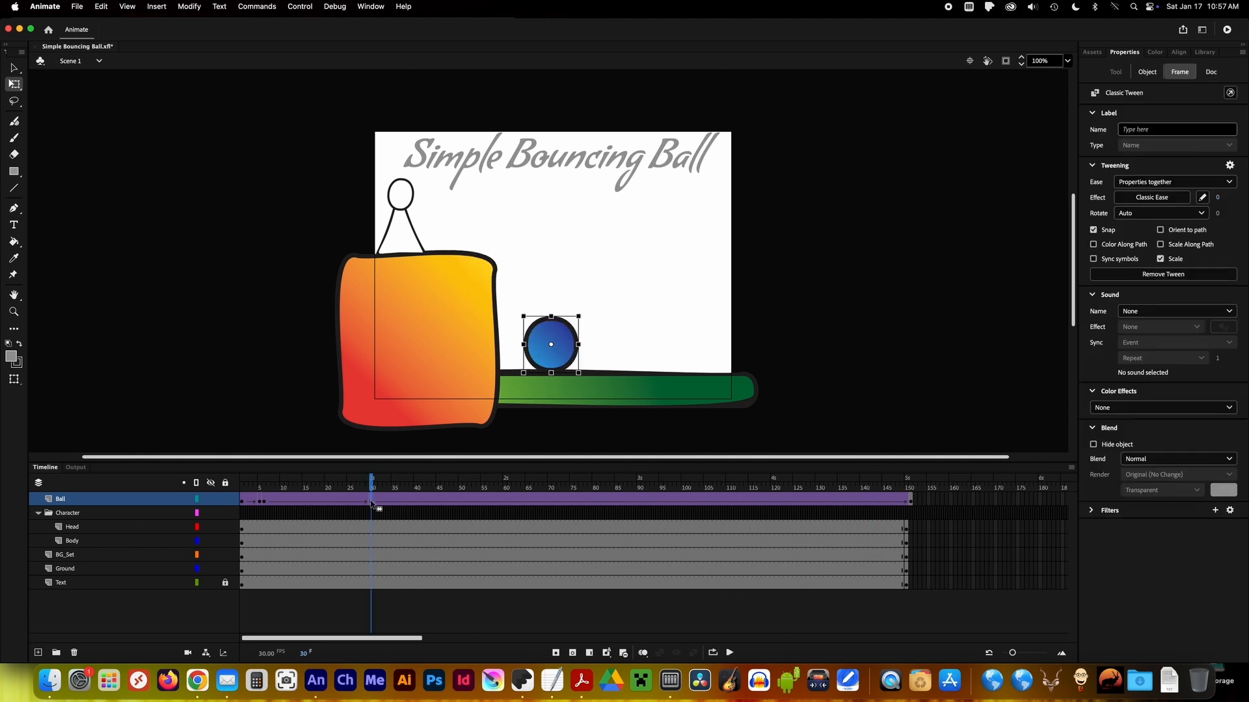
Move the ball's ground-landing keyframe to frame 15 and play back the faster drop.
{"action": "left_click", "coordinate": [730, 652]}
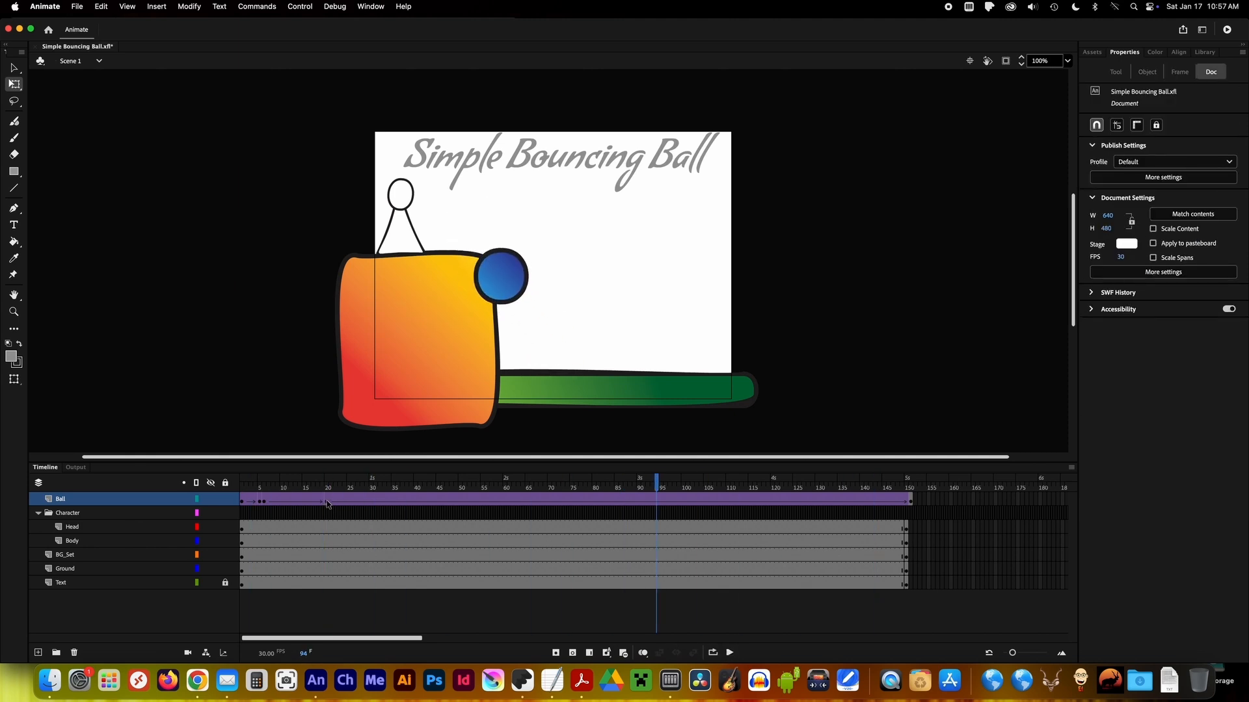
{"action": "mouse_move", "coordinate": [327, 504]}
{"action": "left_mouse_down"}
{"action": "mouse_move", "coordinate": [264, 506]}
{"action": "mouse_move", "coordinate": [314, 505]}
{"action": "left_mouse_up"}
{"action": "key", "text": "shift+F5"}
{"action": "right_click", "coordinate": [312, 505]}
{"action": "left_click", "coordinate": [379, 430]}
{"action": "left_click", "coordinate": [730, 652]}
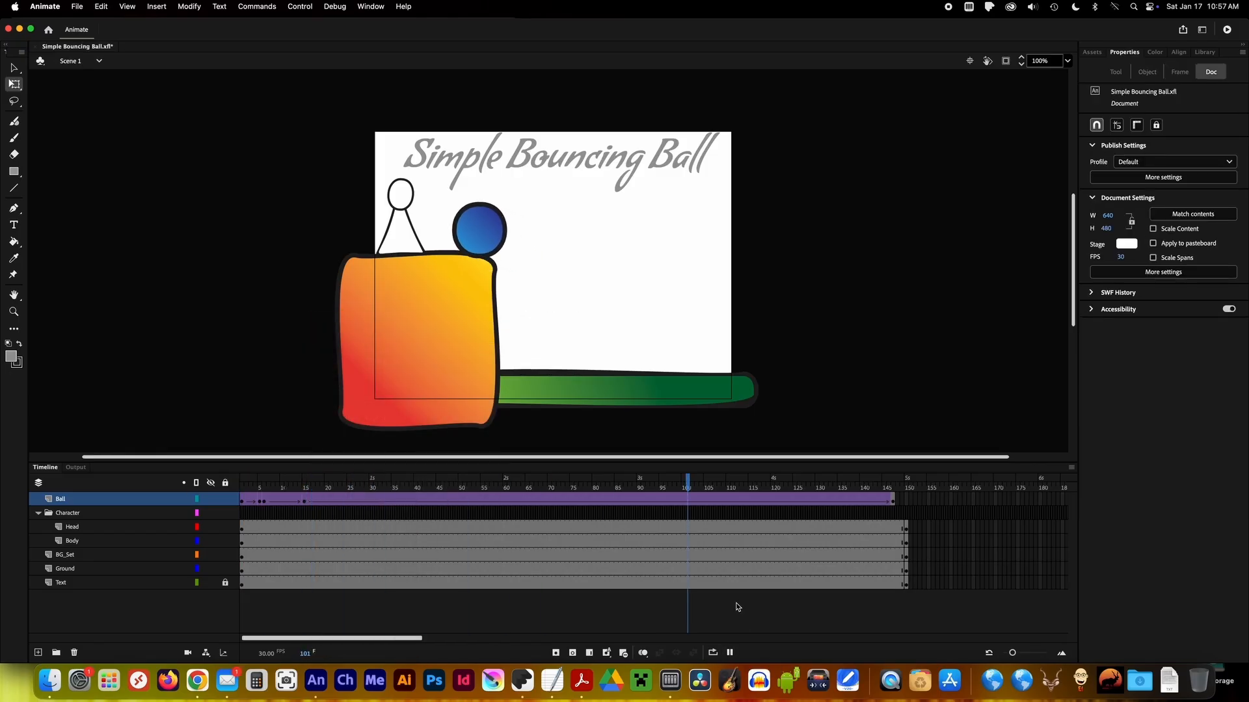
Insert a Ball keyframe at frame 24, raise the ball to the first bounce's peak, and turn on onion skinning.
{"action": "left_click", "coordinate": [305, 483]}
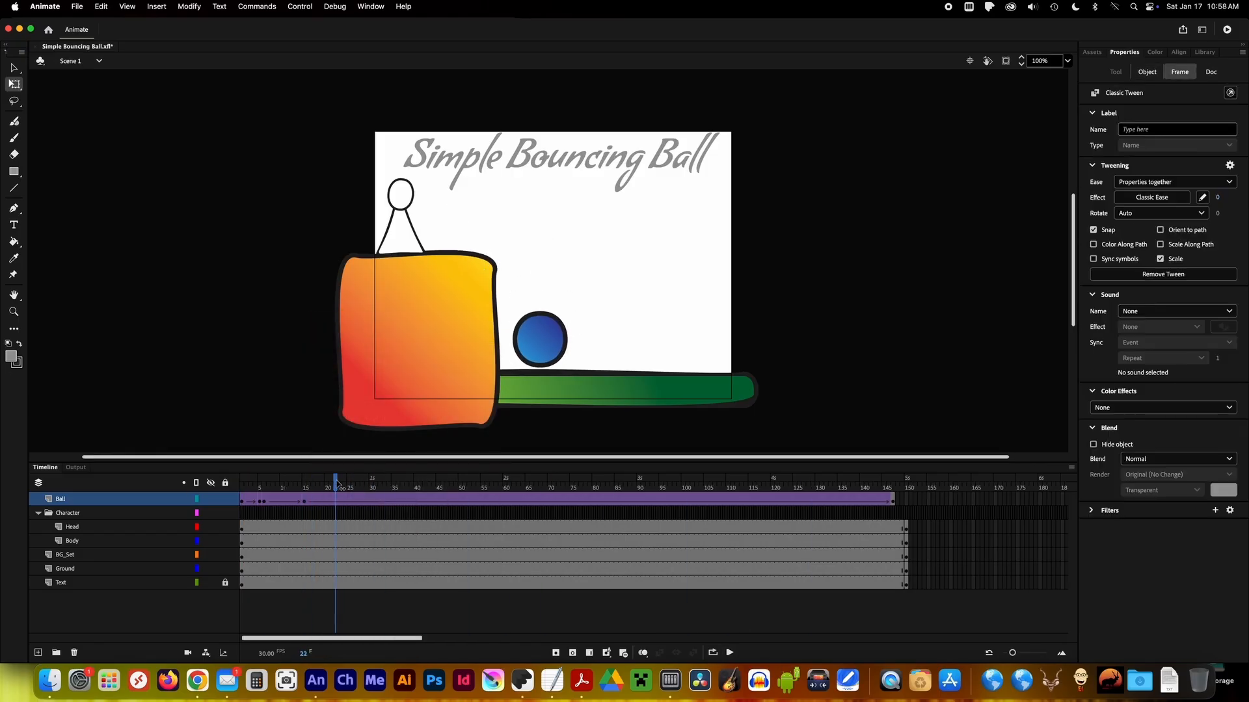
{"action": "left_click_drag", "start_coordinate": [331, 483], "coordinate": [344, 483]}
{"action": "right_click", "coordinate": [344, 500]}
{"action": "left_click", "coordinate": [390, 406]}
{"action": "left_click_drag", "start_coordinate": [553, 335], "coordinate": [584, 288]}
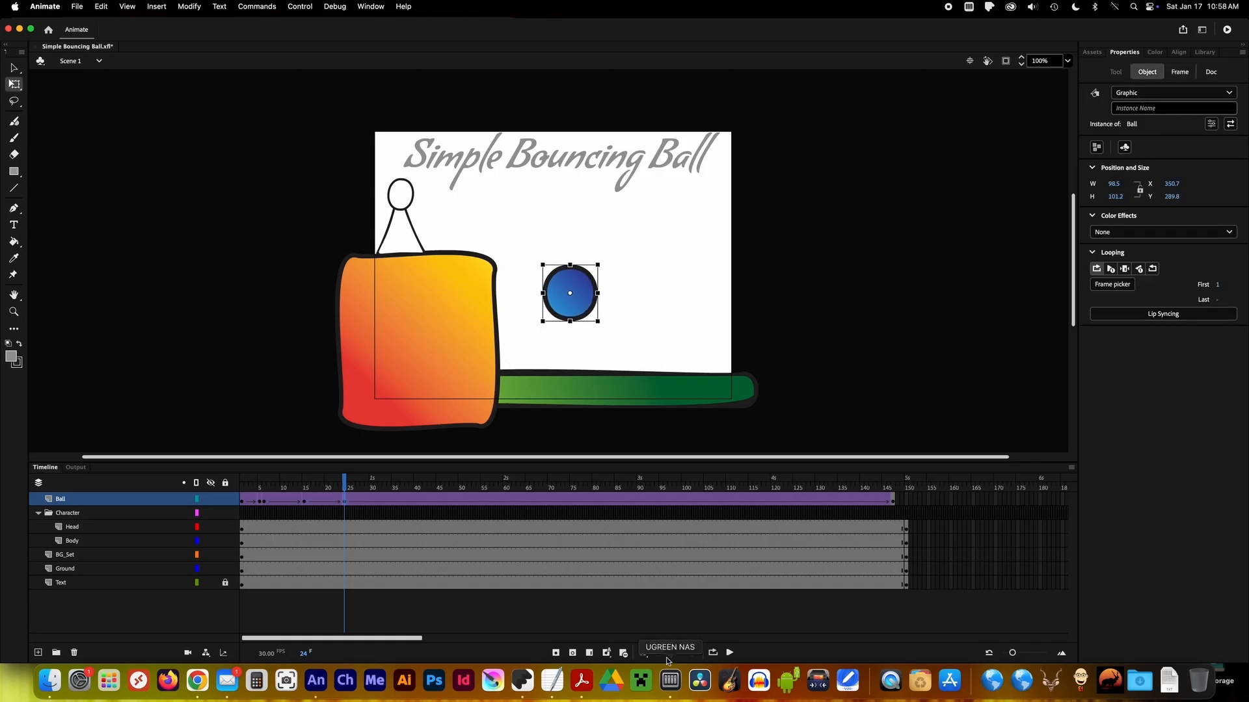
{"action": "mouse_move", "coordinate": [335, 491]}
{"action": "left_mouse_down"}
{"action": "mouse_move", "coordinate": [240, 490]}
{"action": "mouse_move", "coordinate": [620, 488]}
{"action": "mouse_move", "coordinate": [386, 488]}
{"action": "left_mouse_up"}
{"action": "mouse_move", "coordinate": [588, 279]}
{"action": "left_mouse_down"}
{"action": "mouse_move", "coordinate": [608, 244]}
{"action": "mouse_move", "coordinate": [594, 252]}
{"action": "left_mouse_up"}
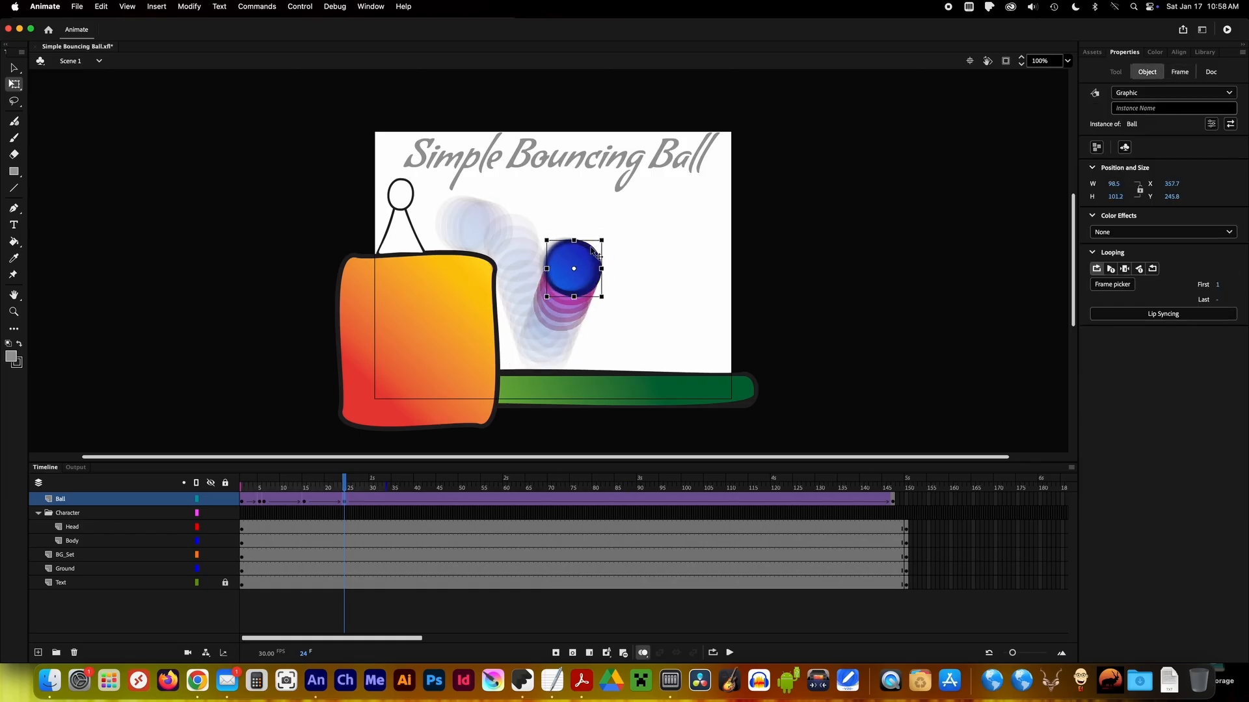
Keyframe the ball back on the ground at frame 34 and at a lower second peak at frame 44.
{"action": "left_click_drag", "start_coordinate": [344, 484], "coordinate": [389, 484]}
{"action": "right_click", "coordinate": [389, 501]}
{"action": "left_click", "coordinate": [449, 409]}
{"action": "left_click_drag", "start_coordinate": [577, 286], "coordinate": [619, 347]}
{"action": "left_click_drag", "start_coordinate": [390, 482], "coordinate": [434, 485]}
{"action": "right_click", "coordinate": [434, 502]}
{"action": "left_click", "coordinate": [489, 408]}
{"action": "left_click_drag", "start_coordinate": [612, 352], "coordinate": [654, 306]}
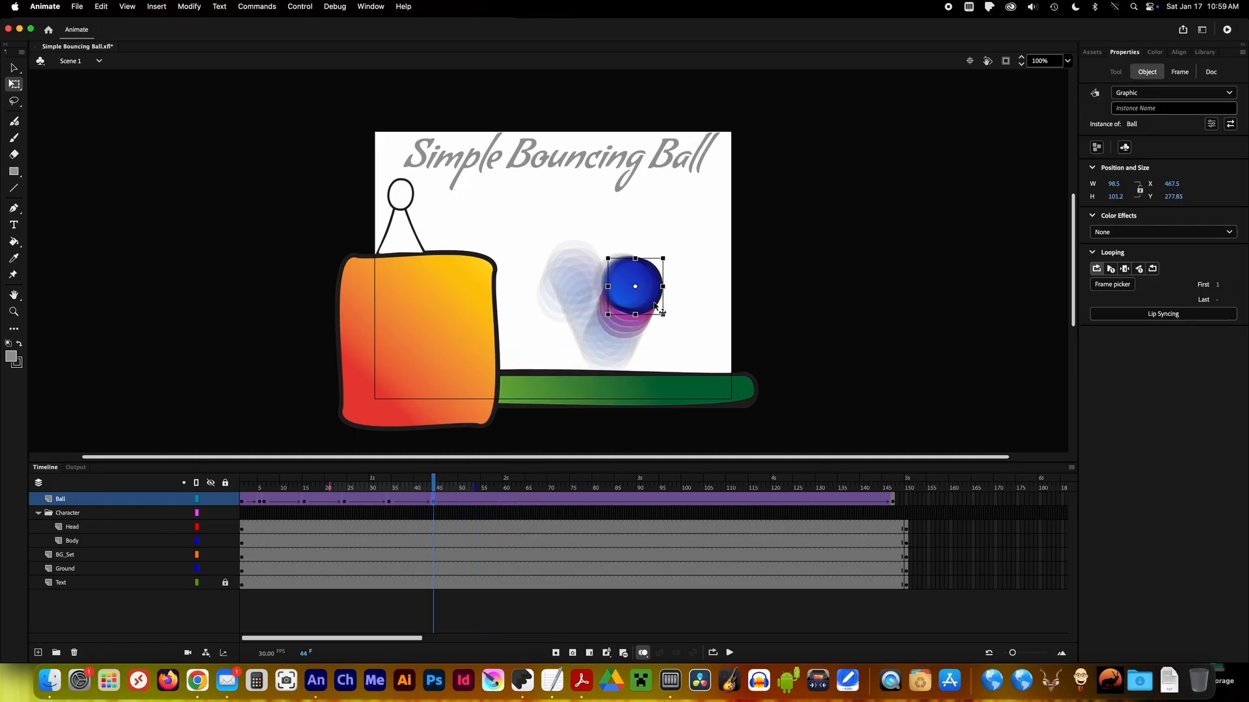
Keyframe the ball's next landing at frame 54 and a lower third peak further along the ground at frame 64.
{"action": "left_click_drag", "start_coordinate": [436, 484], "coordinate": [478, 485]}
{"action": "left_click", "coordinate": [626, 330]}
{"action": "right_click", "coordinate": [478, 501]}
{"action": "left_click", "coordinate": [528, 407]}
{"action": "left_click_drag", "start_coordinate": [641, 302], "coordinate": [683, 363]}
{"action": "left_click_drag", "start_coordinate": [479, 485], "coordinate": [522, 488]}
{"action": "right_click", "coordinate": [522, 500]}
{"action": "left_click", "coordinate": [572, 408]}
{"action": "left_click_drag", "start_coordinate": [663, 348], "coordinate": [716, 316]}
Keyframe the ball landing near the ground's right end at frame 74 and past the stage's right edge at frame 84.
{"action": "left_click_drag", "start_coordinate": [523, 488], "coordinate": [567, 488]}
{"action": "right_click", "coordinate": [569, 500]}
{"action": "left_click", "coordinate": [659, 408]}
{"action": "left_click_drag", "start_coordinate": [672, 296], "coordinate": [724, 351]}
{"action": "left_click_drag", "start_coordinate": [569, 487], "coordinate": [611, 488]}
{"action": "right_click", "coordinate": [611, 501]}
{"action": "left_click", "coordinate": [659, 407]}
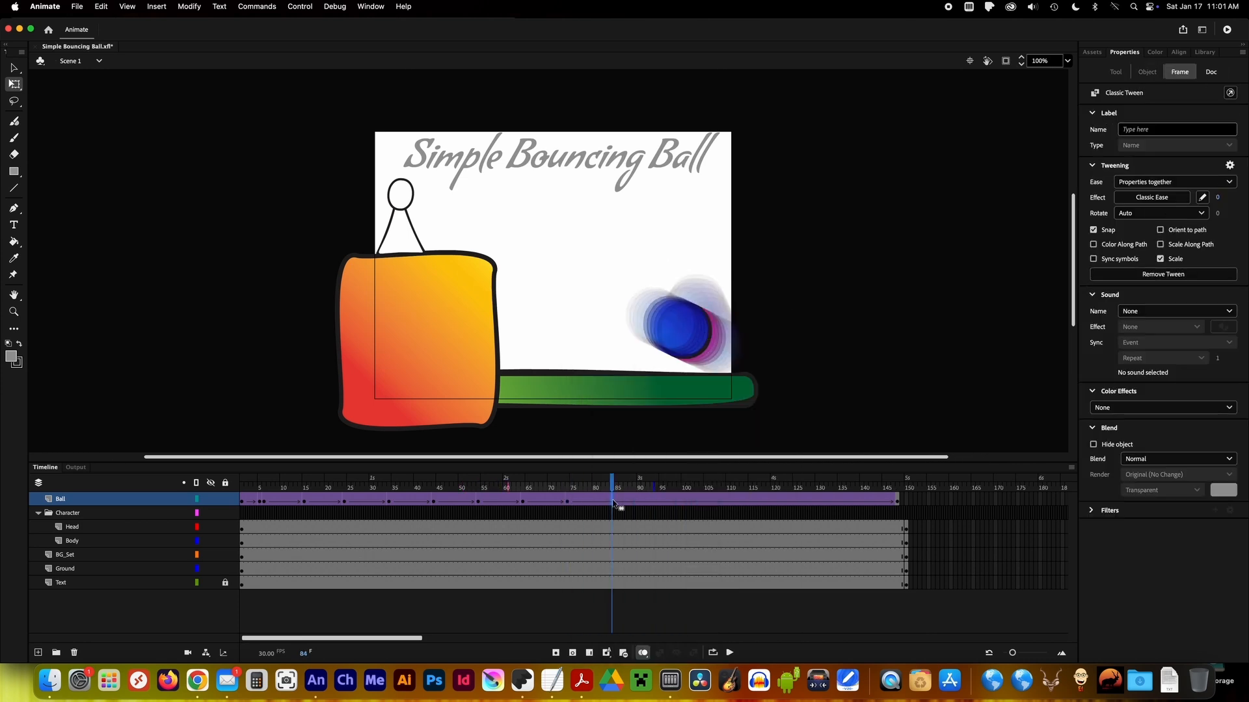
{"action": "left_click_drag", "start_coordinate": [699, 344], "coordinate": [788, 337]}
Move the ball in its last keyframe off the stage's right side and play back the animation.
{"action": "left_click", "coordinate": [897, 504]}
{"action": "left_click_drag", "start_coordinate": [479, 203], "coordinate": [822, 340]}
{"action": "left_click_drag", "start_coordinate": [245, 486], "coordinate": [422, 504]}
{"action": "key", "text": "Return"}
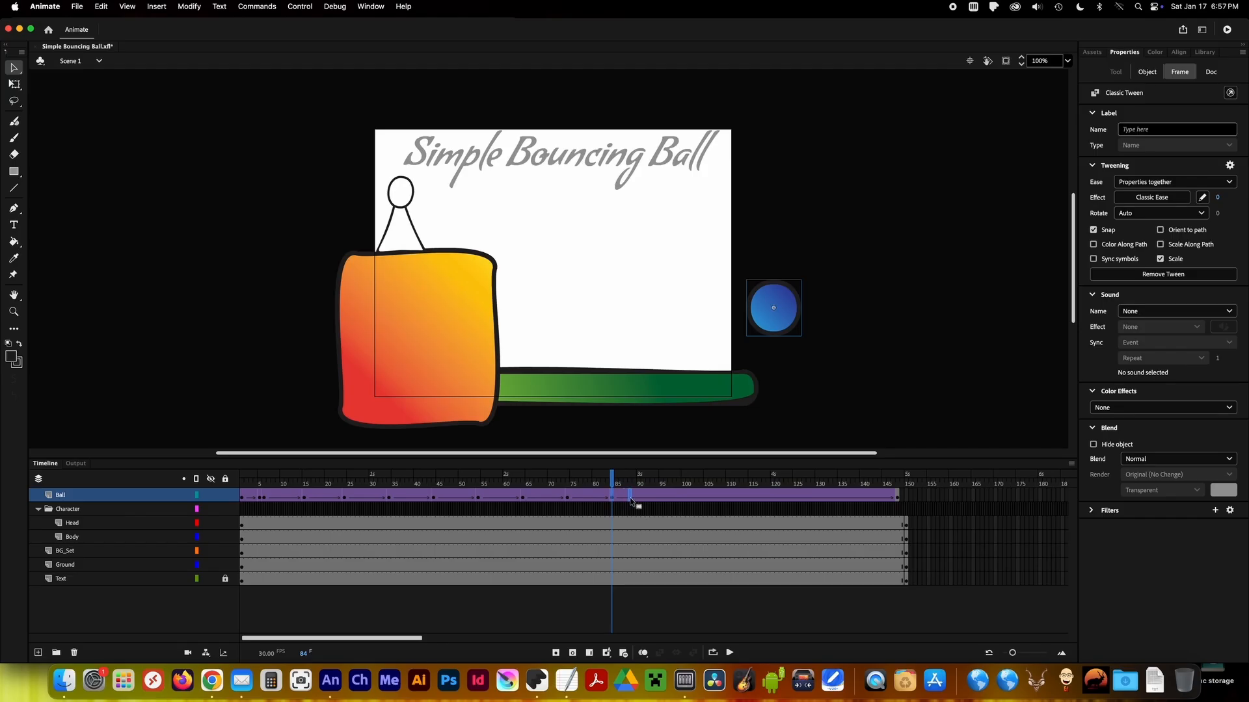
Shift the Ball keyframes after frame 1 about five frames later, placing the roll-off at frames 10 and 11.
{"action": "left_click_drag", "start_coordinate": [631, 500], "coordinate": [396, 501]}
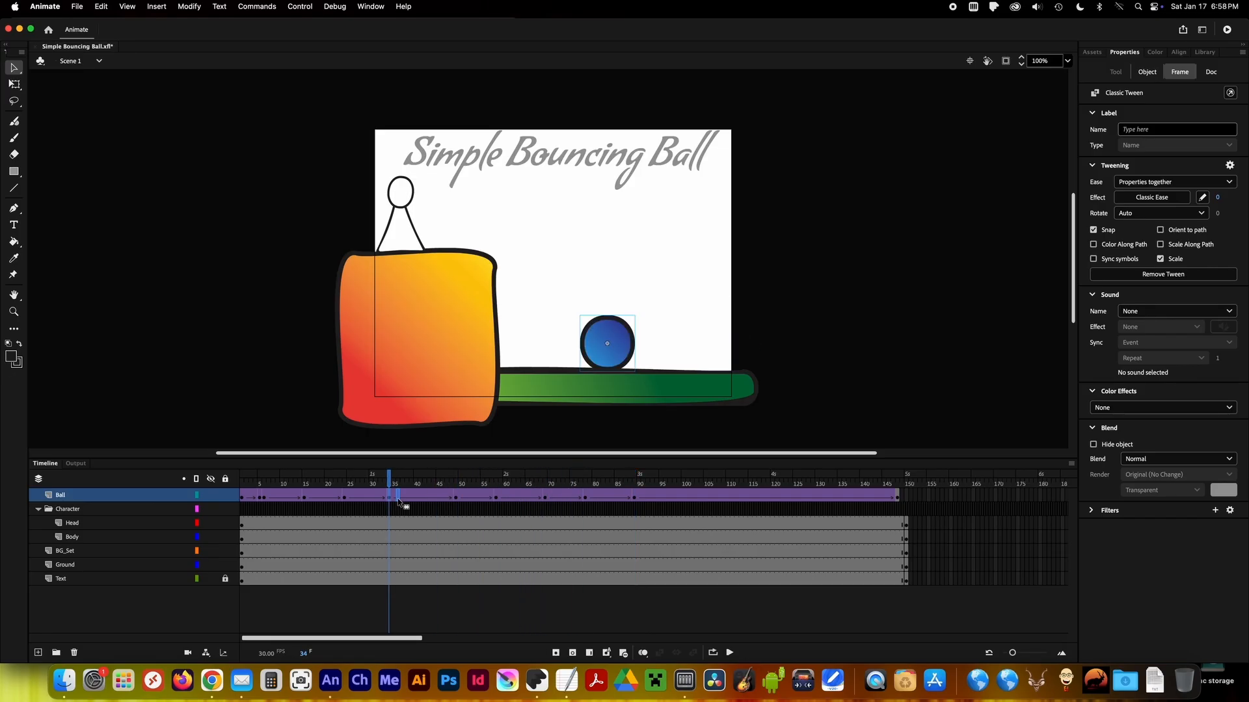
{"action": "left_click", "coordinate": [345, 498]}
{"action": "left_click", "coordinate": [306, 497]}
{"action": "left_click_drag", "start_coordinate": [262, 498], "coordinate": [242, 482]}
{"action": "left_click", "coordinate": [242, 499]}
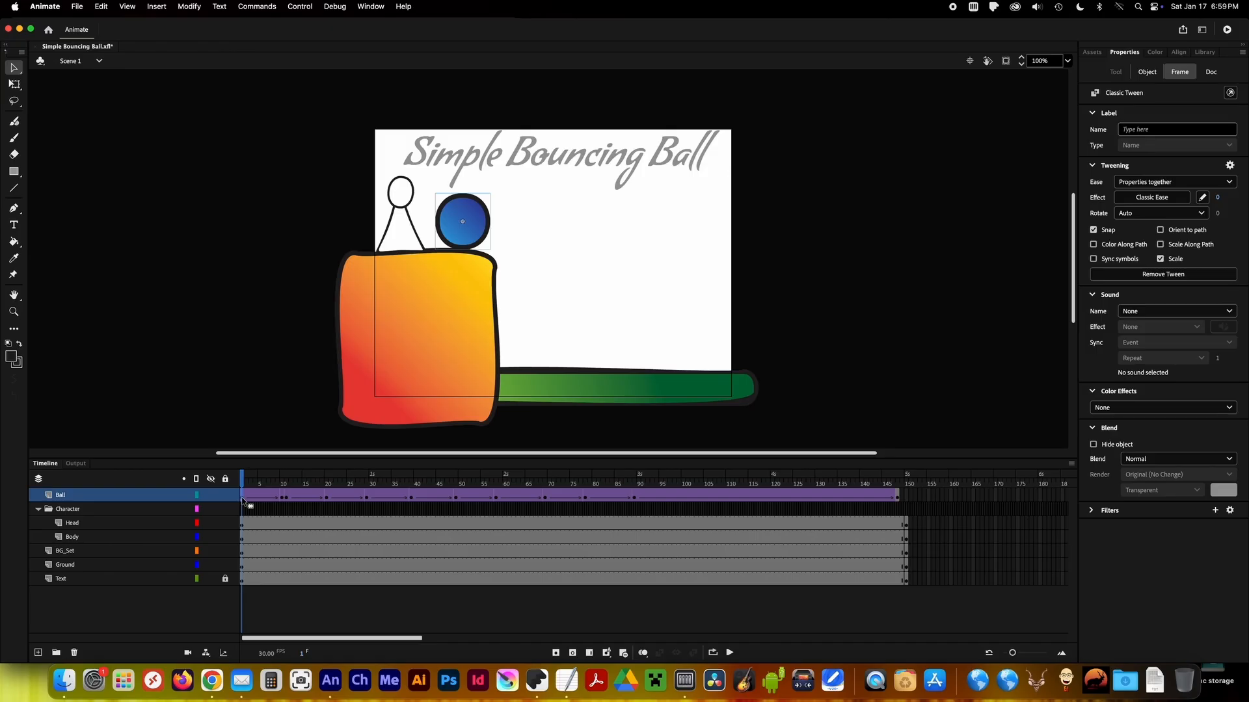
Copy the ball's frame 1 keyframe to frame 6 to hold its starting pose, and play back the result.
{"action": "right_click", "coordinate": [242, 499]}
{"action": "left_click", "coordinate": [311, 485]}
{"action": "left_click", "coordinate": [252, 499]}
{"action": "right_click", "coordinate": [262, 500]}
{"action": "left_click", "coordinate": [308, 498]}
{"action": "left_click", "coordinate": [242, 497]}
{"action": "left_click", "coordinate": [833, 397]}
{"action": "left_click", "coordinate": [729, 653]}
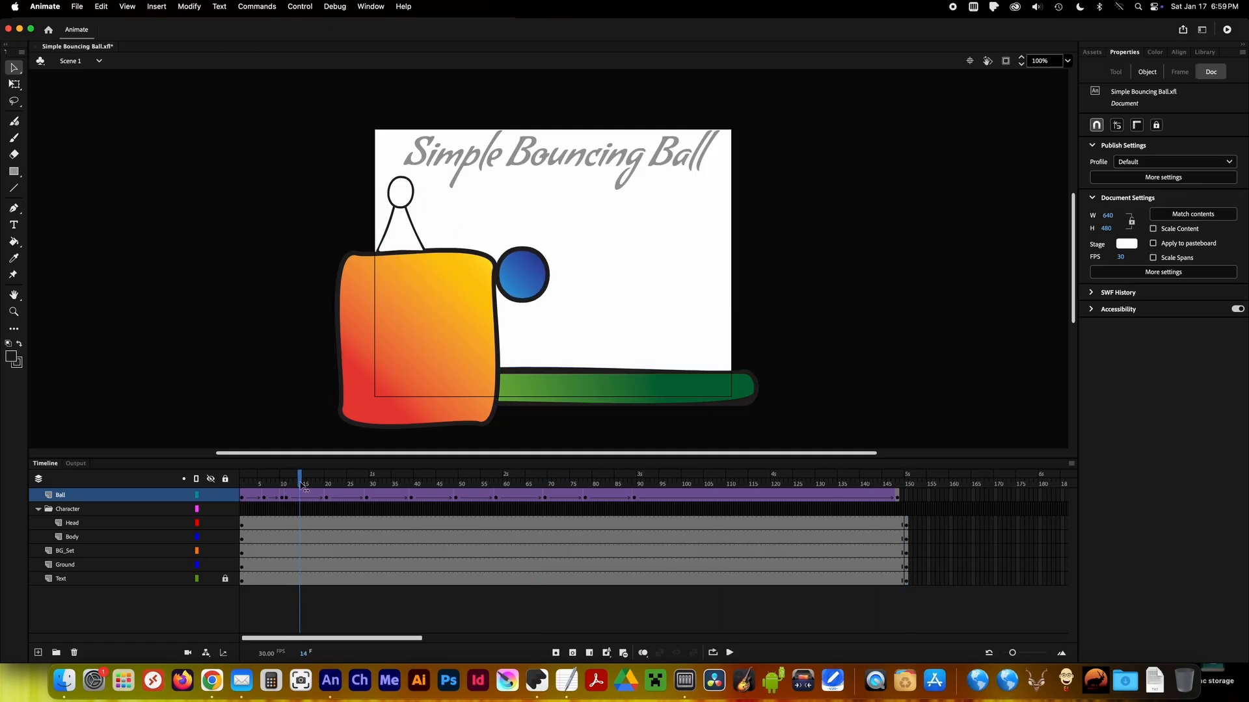
Insert Ball keyframes at frames 21 and 40 and squash the ball at both impacts, to about 118.5 × 77.2 at frame 40.
{"action": "right_click", "coordinate": [330, 497]}
{"action": "left_click", "coordinate": [583, 321]}
{"action": "left_click_drag", "start_coordinate": [550, 322], "coordinate": [550, 333]}
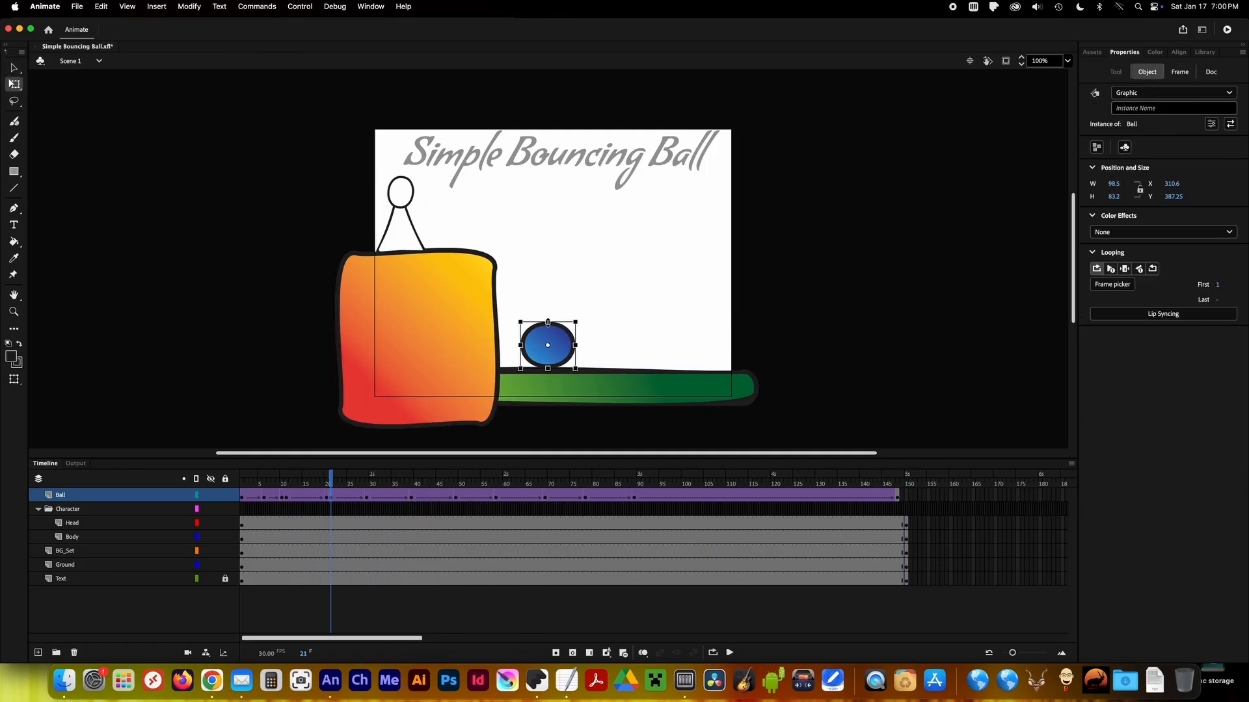
{"action": "left_click_drag", "start_coordinate": [370, 502], "coordinate": [415, 499]}
{"action": "right_click", "coordinate": [418, 498]}
{"action": "left_click", "coordinate": [473, 409]}
{"action": "left_click", "coordinate": [619, 363]}
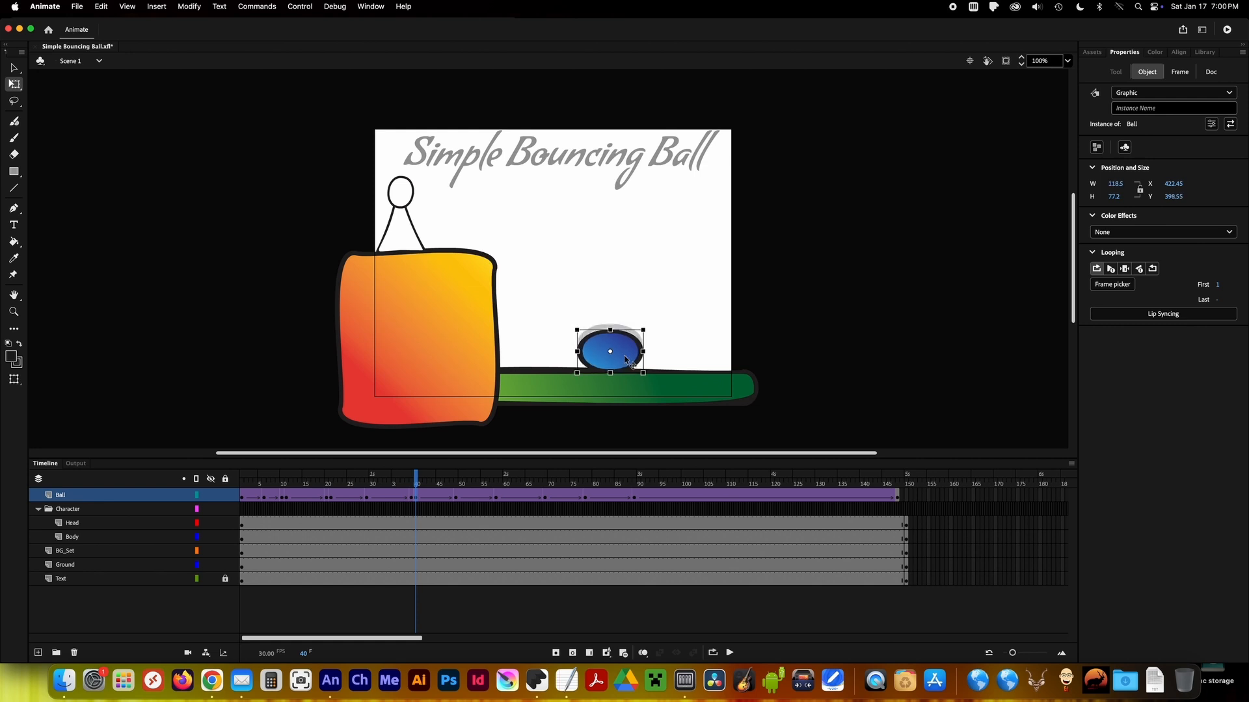
Insert Ball keyframes at frames 59 and 79, squash the ball at each impact, and turn onion skinning back on.
{"action": "left_click_drag", "start_coordinate": [416, 498], "coordinate": [502, 501]}
{"action": "right_click", "coordinate": [502, 500]}
{"action": "left_click", "coordinate": [556, 408]}
{"action": "left_click", "coordinate": [678, 345]}
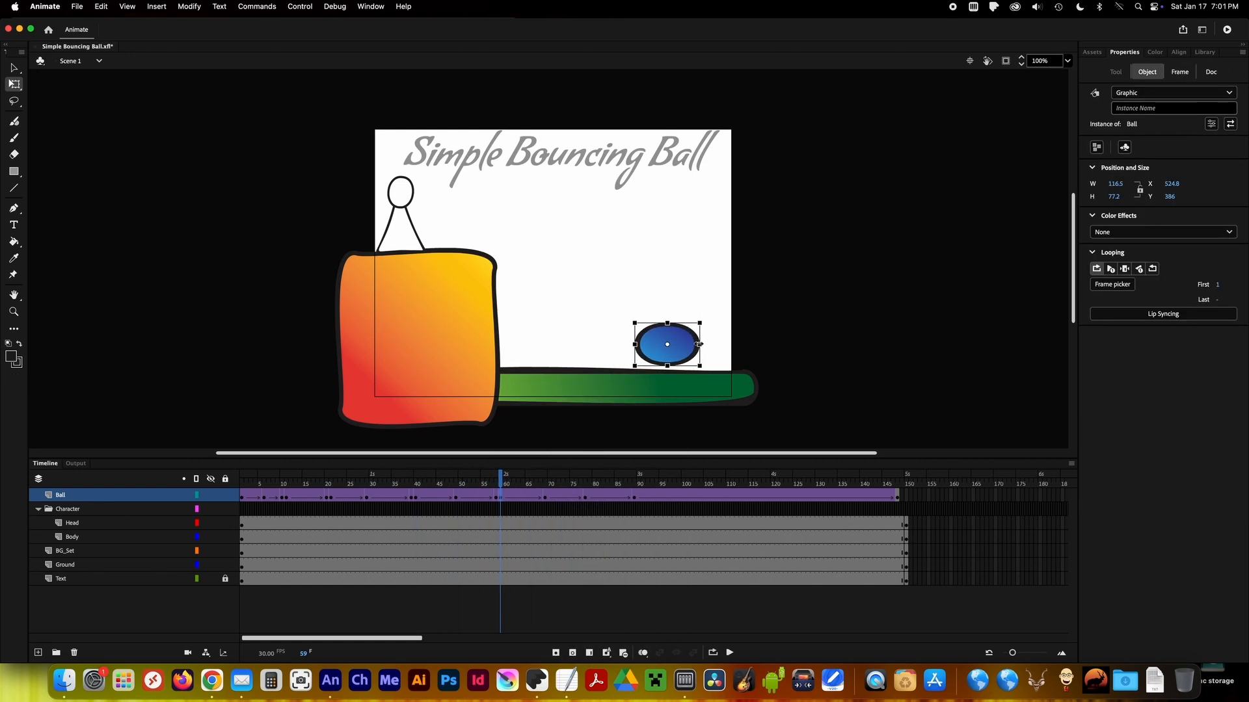
{"action": "left_click", "coordinate": [643, 653]}
{"action": "left_click_drag", "start_coordinate": [312, 502], "coordinate": [590, 505]}
{"action": "right_click", "coordinate": [587, 500]}
{"action": "left_click", "coordinate": [644, 409]}
{"action": "left_click", "coordinate": [743, 366]}
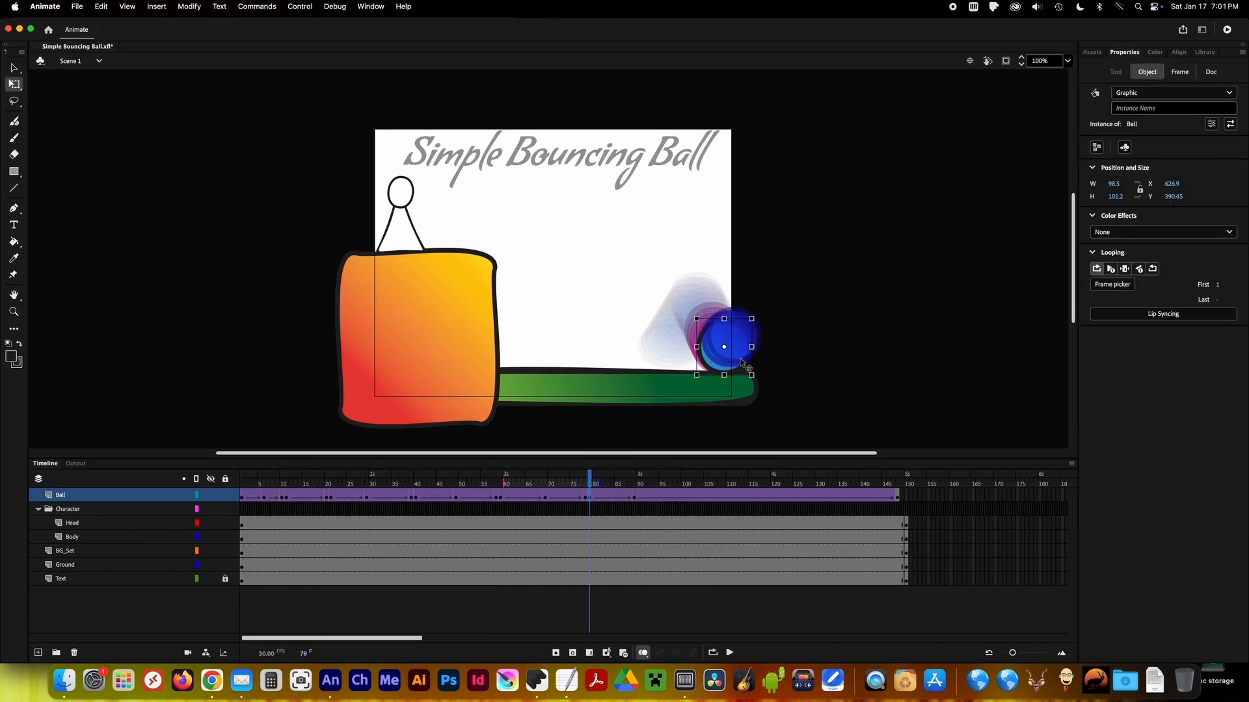
Insert Ball keyframes at frames 17 and 24 and stretch the ball along its path around the first impact.
{"action": "left_click_drag", "start_coordinate": [242, 478], "coordinate": [314, 478]}
{"action": "left_click", "coordinate": [533, 277]}
{"action": "left_click_drag", "start_coordinate": [286, 480], "coordinate": [324, 488]}
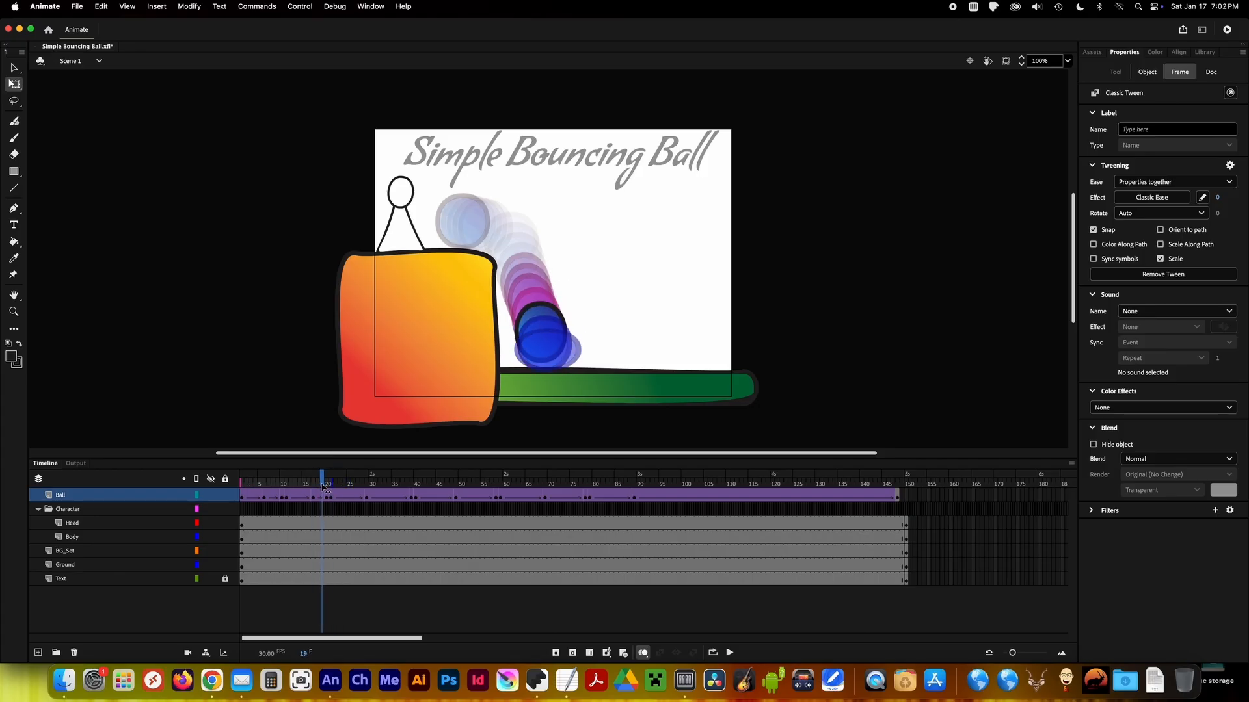
{"action": "right_click", "coordinate": [347, 502]}
{"action": "left_click", "coordinate": [557, 291]}
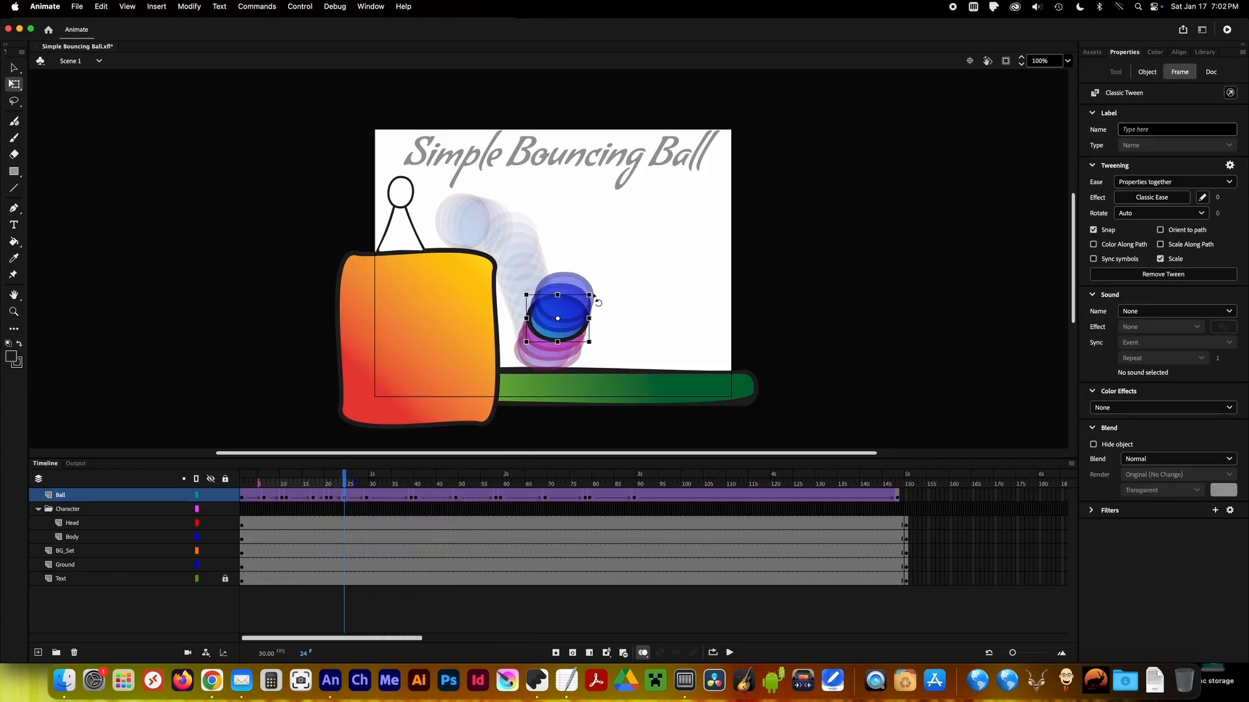
Insert Ball keyframes at frames 36 and 43 and stretch and tilt the ball along its path around the second impact.
{"action": "left_click", "coordinate": [339, 485]}
{"action": "left_click_drag", "start_coordinate": [365, 483], "coordinate": [409, 485]}
{"action": "right_click", "coordinate": [403, 487]}
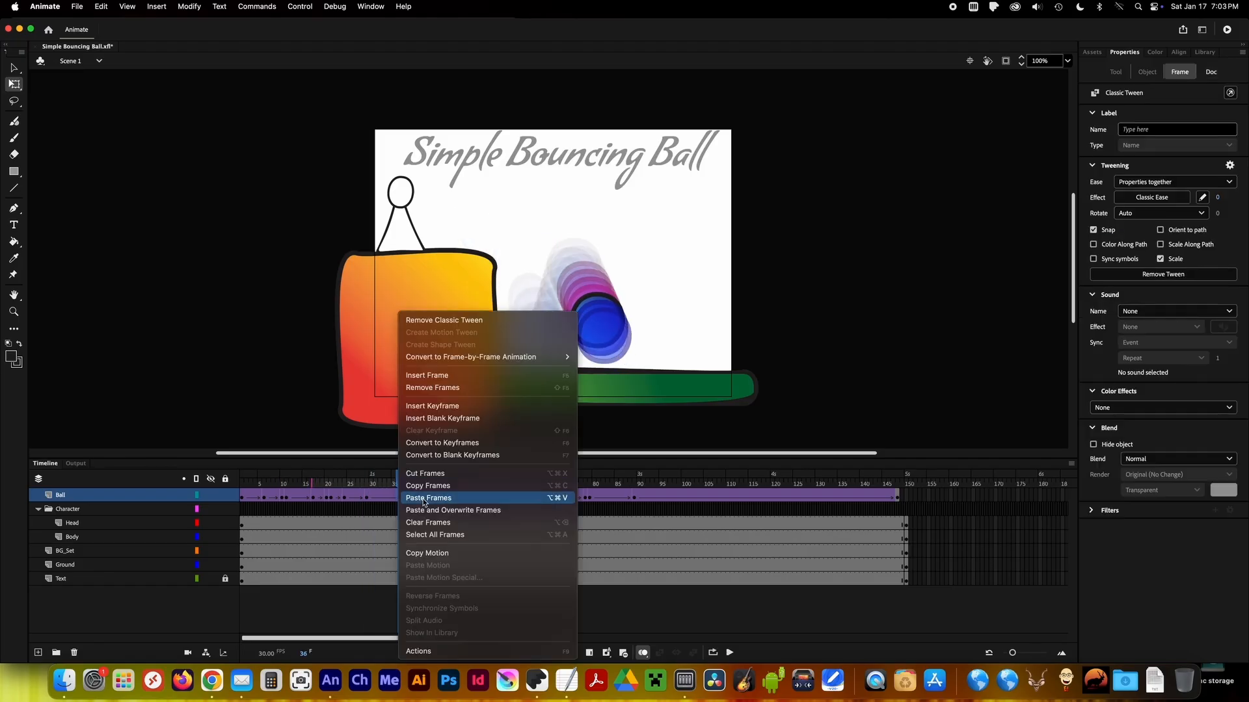
{"action": "left_click", "coordinate": [627, 291]}
{"action": "left_click_drag", "start_coordinate": [362, 485], "coordinate": [430, 488]}
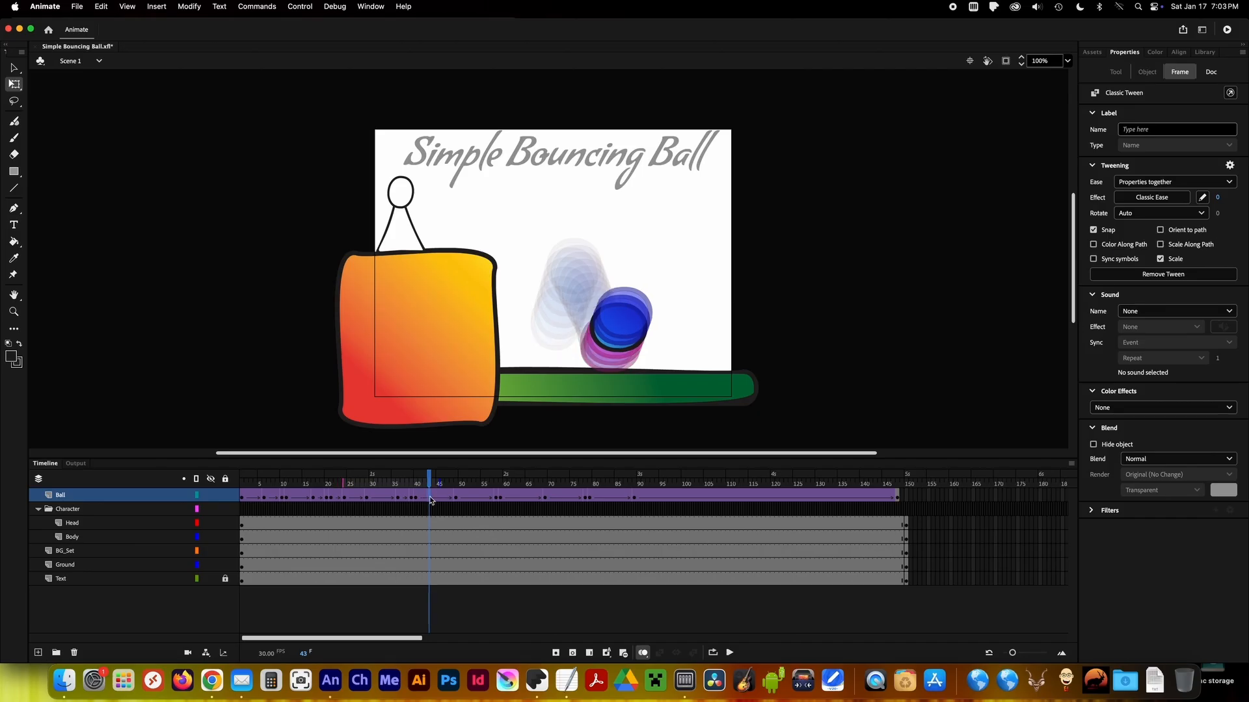
{"action": "right_click", "coordinate": [429, 500]}
{"action": "left_click", "coordinate": [481, 408]}
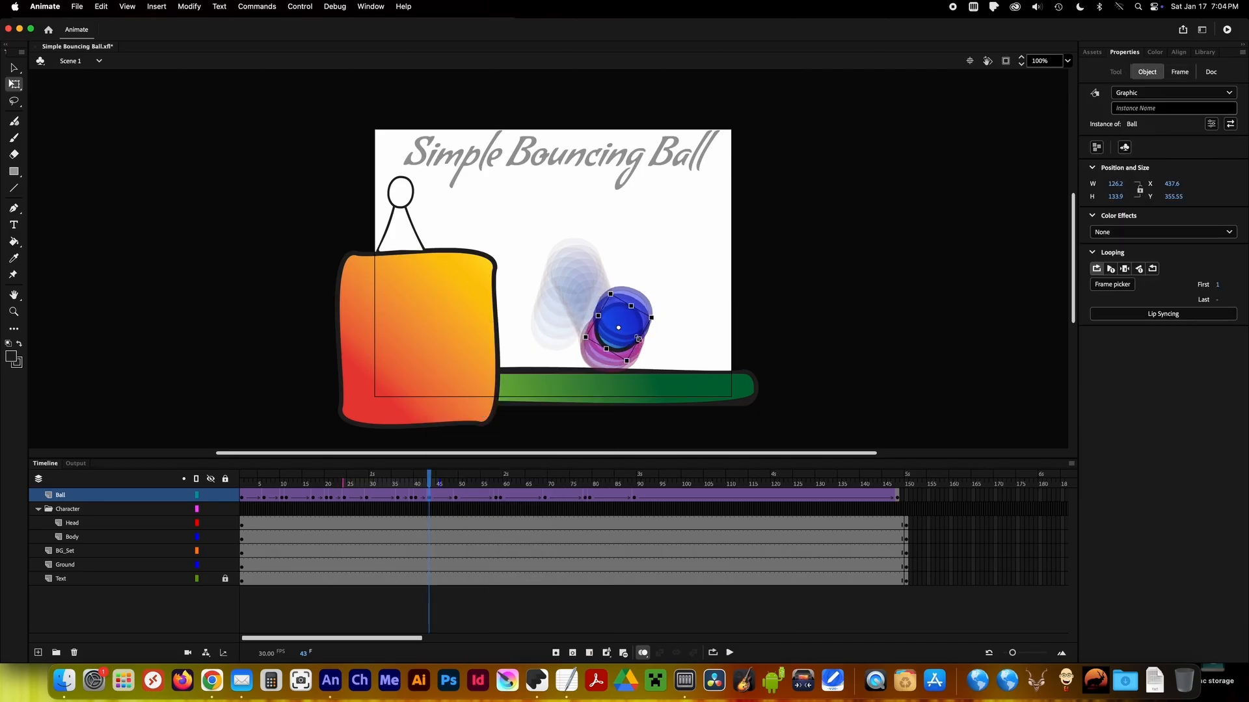
{"action": "mouse_move", "coordinate": [429, 484]}
{"action": "left_mouse_down"}
{"action": "mouse_move", "coordinate": [310, 485]}
{"action": "mouse_move", "coordinate": [443, 491]}
{"action": "left_mouse_up"}
{"action": "left_click", "coordinate": [572, 309]}
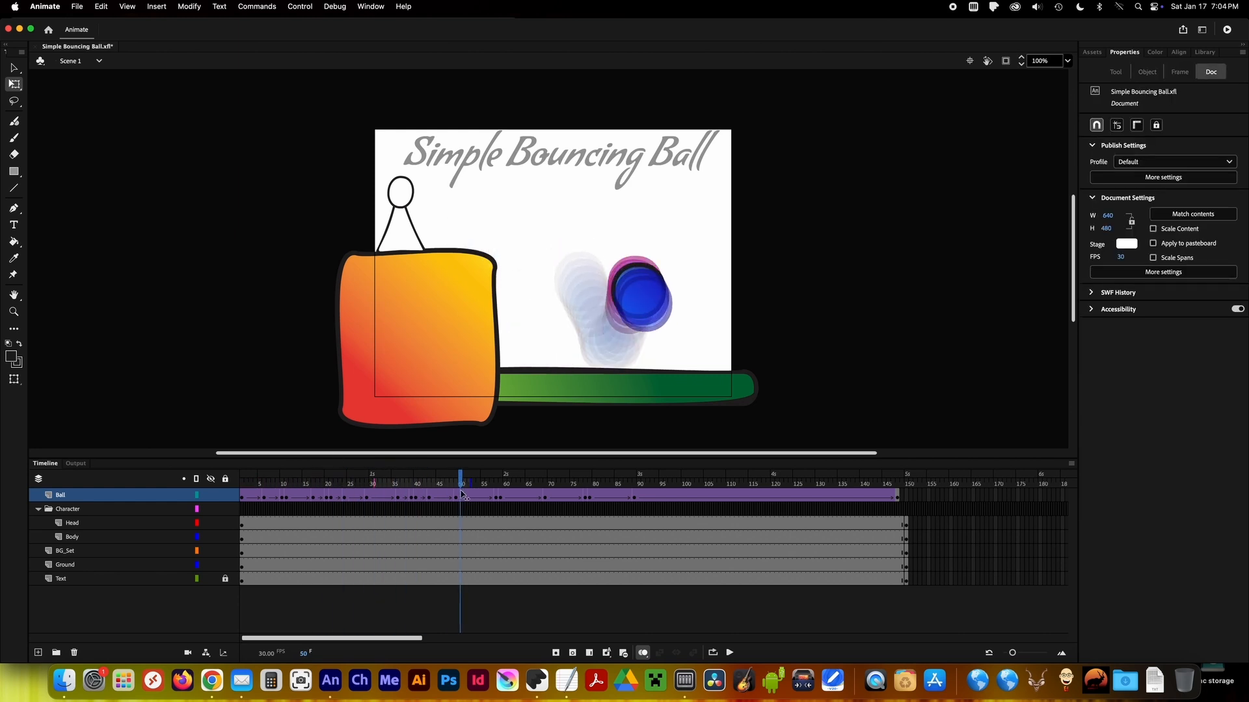
Stretch and tilt the ball in keyframes at frames 55 and 62, before and after the third impact.
{"action": "left_click", "coordinate": [654, 325]}
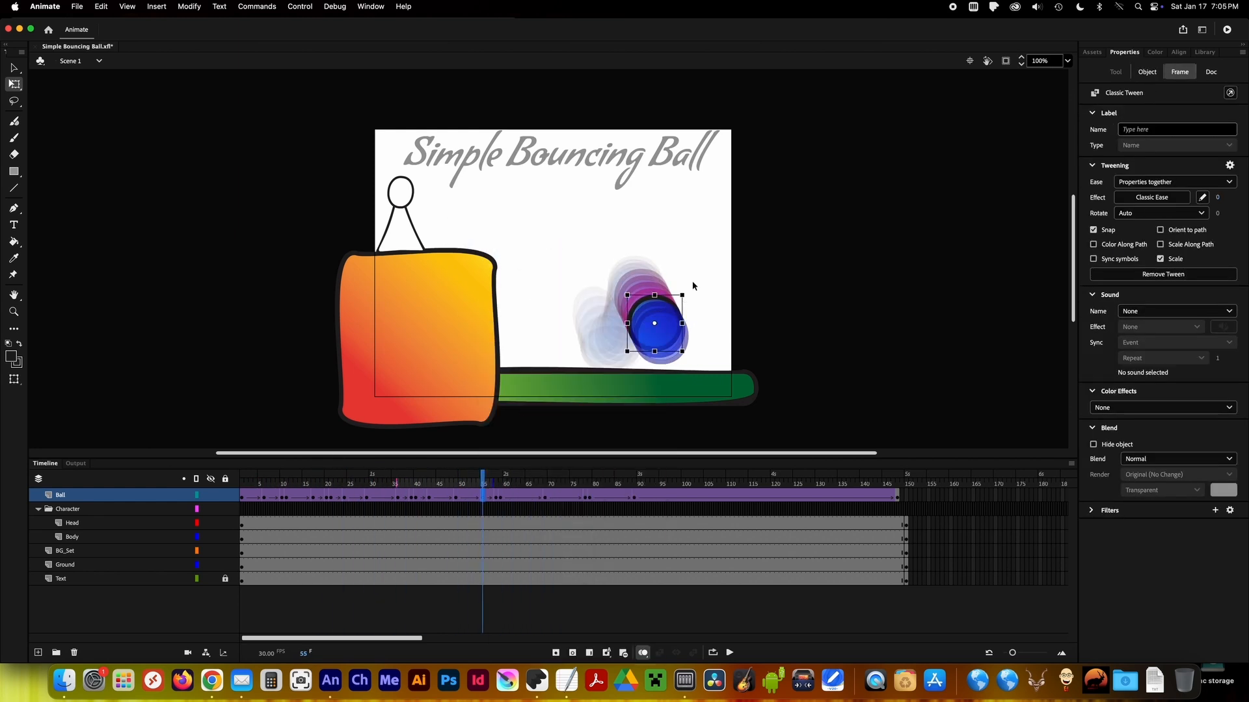
{"action": "left_click", "coordinate": [513, 496]}
{"action": "right_click", "coordinate": [513, 496]}
{"action": "left_click", "coordinate": [567, 406]}
{"action": "left_click", "coordinate": [698, 323]}
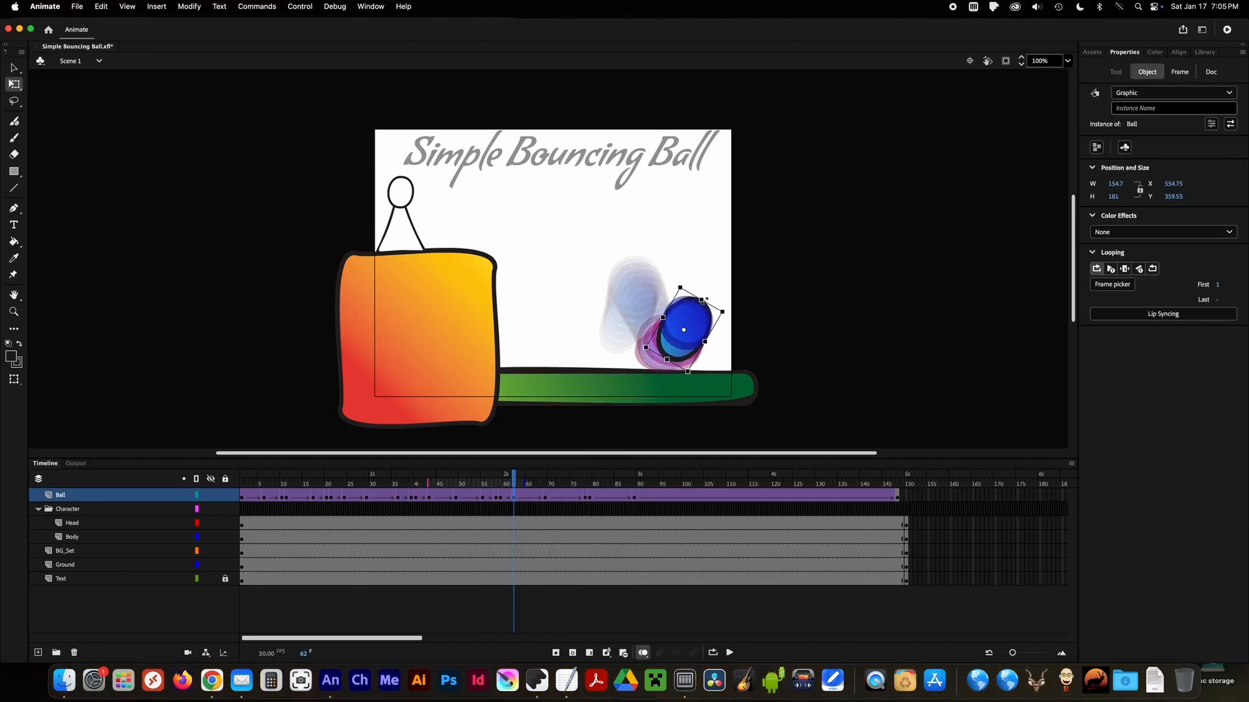
Insert Ball keyframes at frames 75 and 82 and stretch and tilt the ball around its last impact.
{"action": "left_click_drag", "start_coordinate": [513, 475], "coordinate": [572, 477]}
{"action": "key", "text": "F6"}
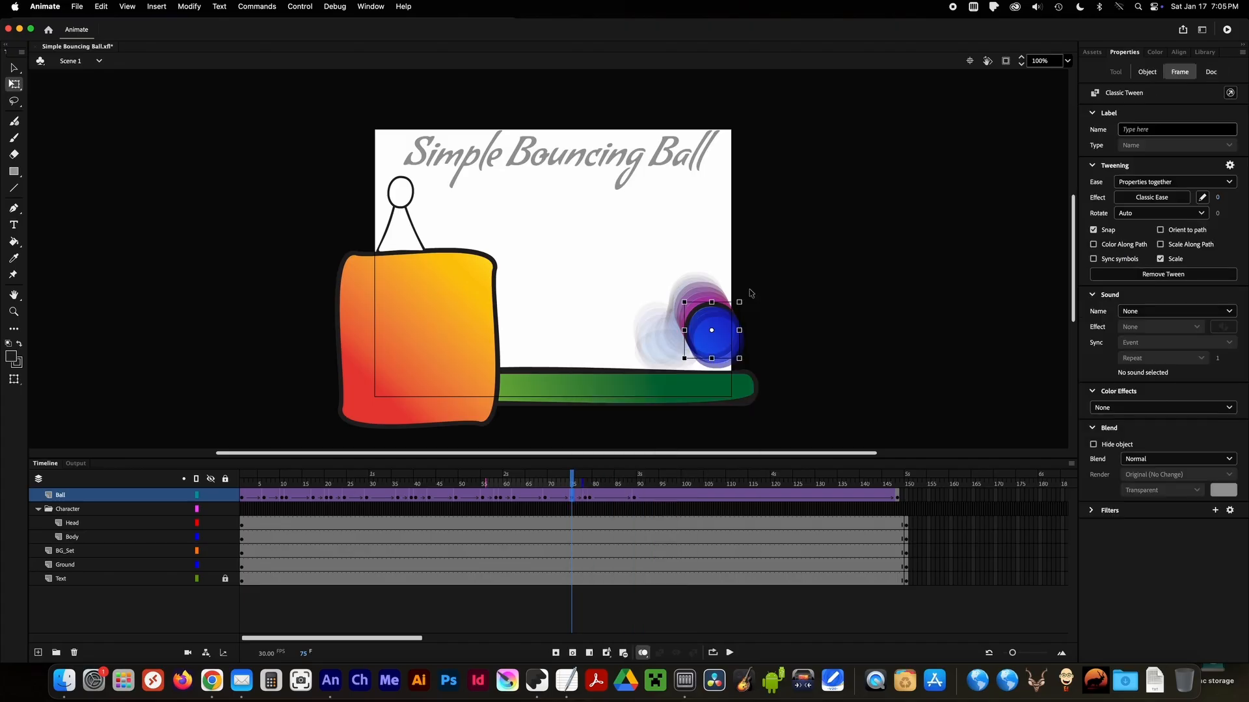
{"action": "left_click", "coordinate": [712, 332]}
{"action": "left_click", "coordinate": [590, 481]}
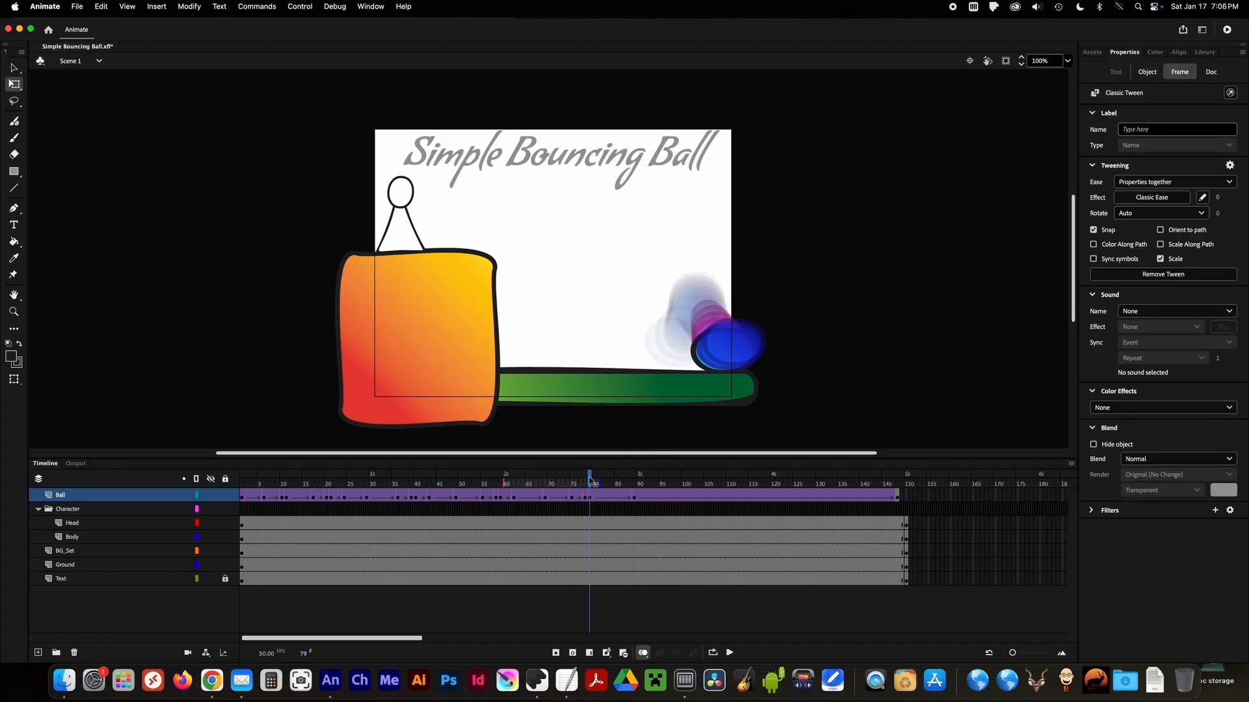
{"action": "left_click_drag", "start_coordinate": [590, 481], "coordinate": [587, 484]}
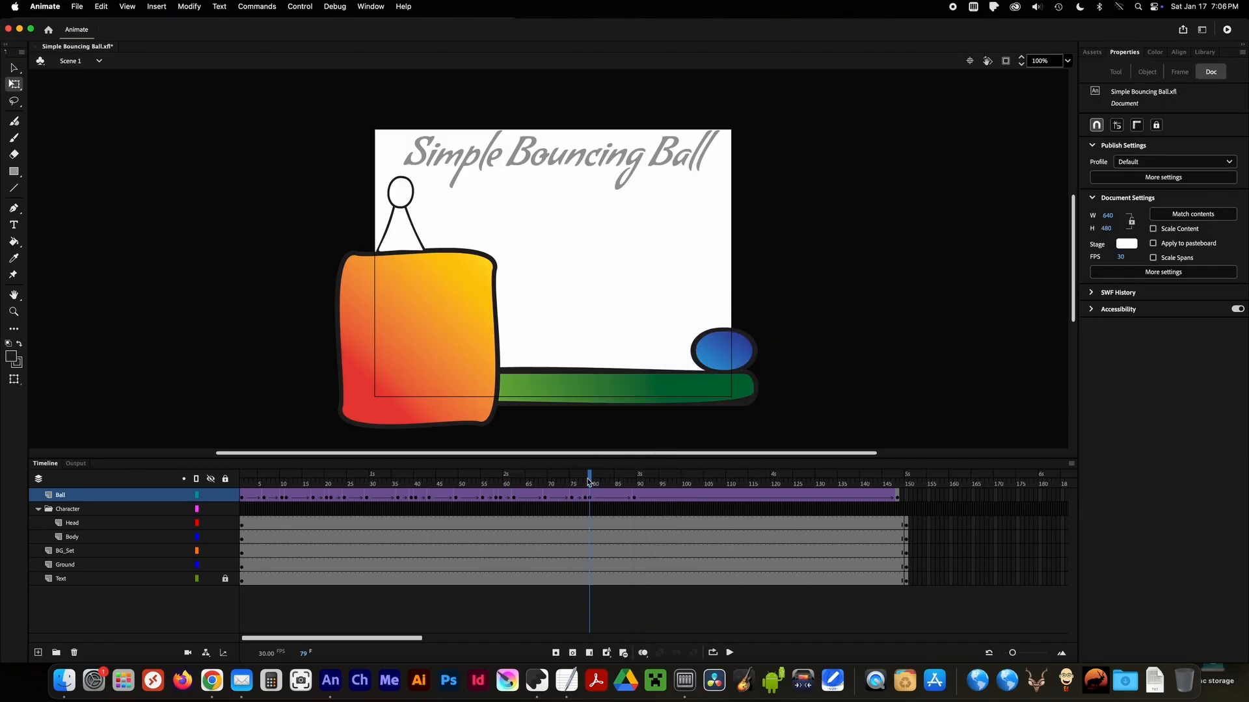
{"action": "right_click", "coordinate": [603, 497]}
{"action": "left_click", "coordinate": [644, 411]}
{"action": "left_click_drag", "start_coordinate": [779, 313], "coordinate": [785, 325]}
{"action": "key", "text": "alt+shift+o"}
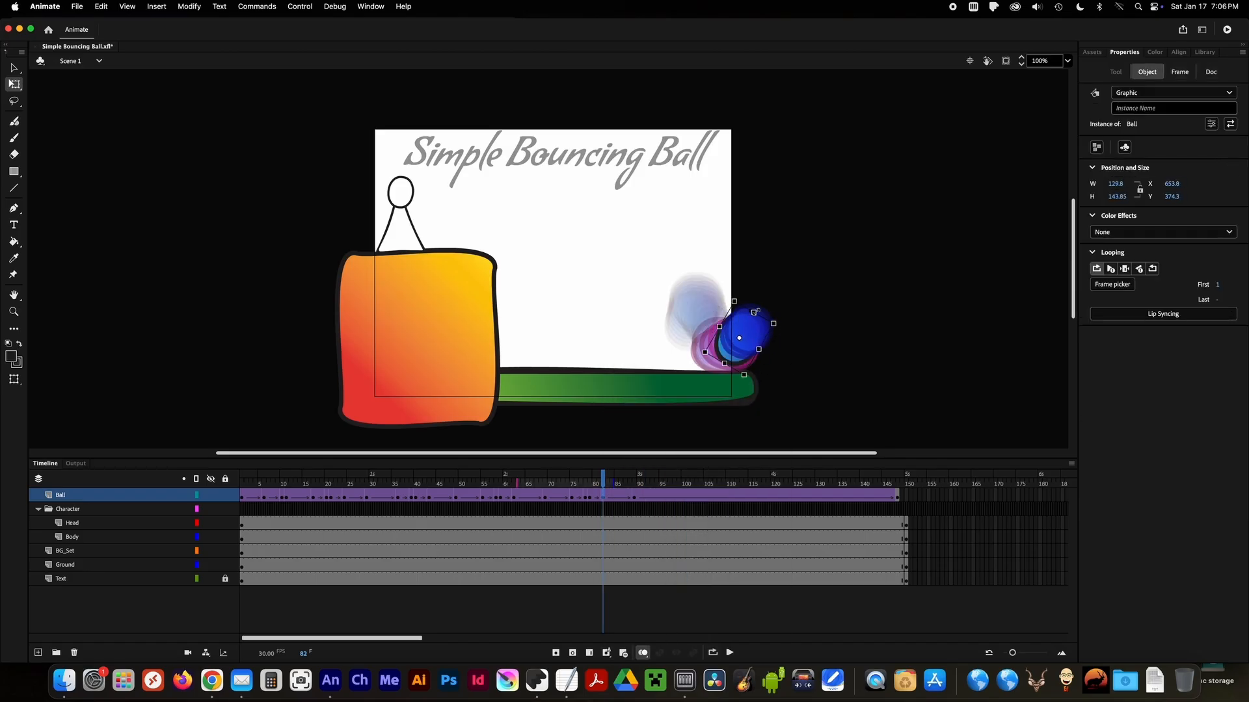
Loop the playback with the loop range ending at frame 90, and watch the bounce.
{"action": "key", "text": "Return"}
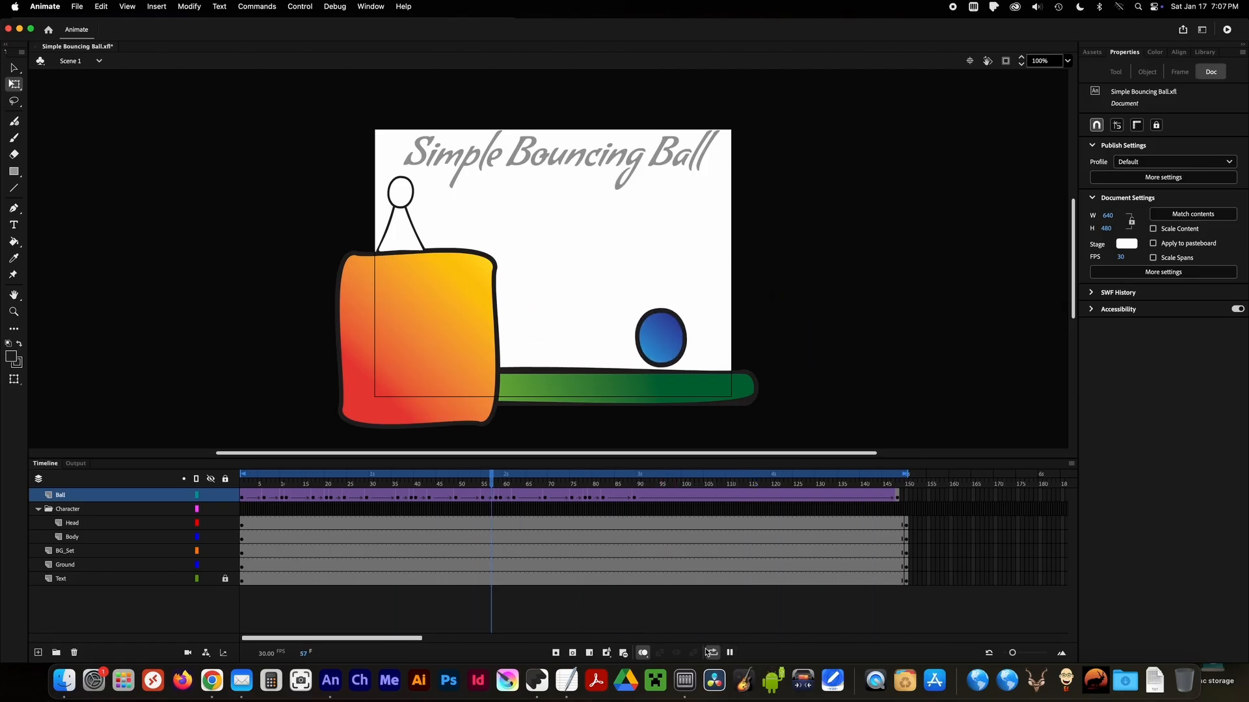
{"action": "left_click_drag", "start_coordinate": [907, 474], "coordinate": [640, 476]}
{"action": "left_click", "coordinate": [731, 654]}
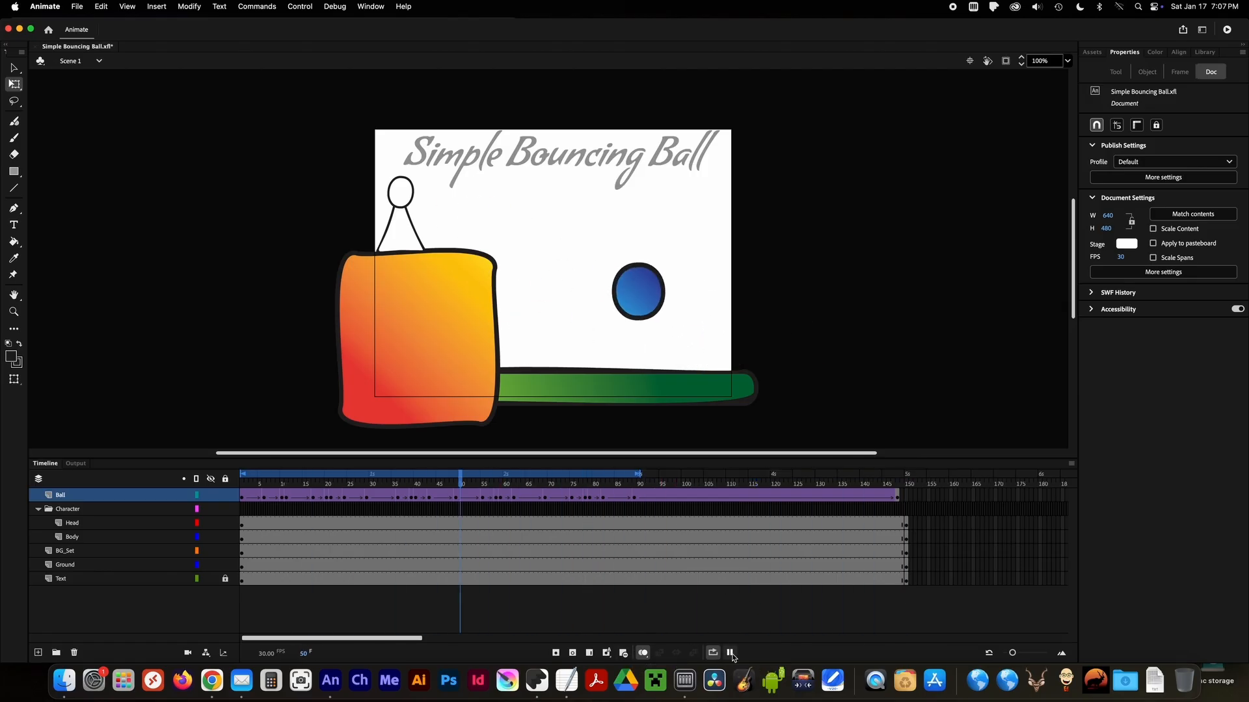
{"action": "left_click", "coordinate": [733, 656]}
Copy the ball's first peak keyframe at frame 29 and paste it at frame 30 to hold the peak.
{"action": "left_click_drag", "start_coordinate": [351, 486], "coordinate": [546, 493]}
{"action": "right_click", "coordinate": [367, 496]}
{"action": "left_click", "coordinate": [390, 486]}
{"action": "right_click", "coordinate": [371, 497]}
{"action": "left_click", "coordinate": [413, 499]}
Hold the second and third peaks by copying the Ball keyframes at frames 49 and 69 to frames 50 and 70.
{"action": "right_click", "coordinate": [456, 496]}
{"action": "left_click", "coordinate": [480, 486]}
{"action": "right_click", "coordinate": [461, 498]}
{"action": "left_click", "coordinate": [483, 499]}
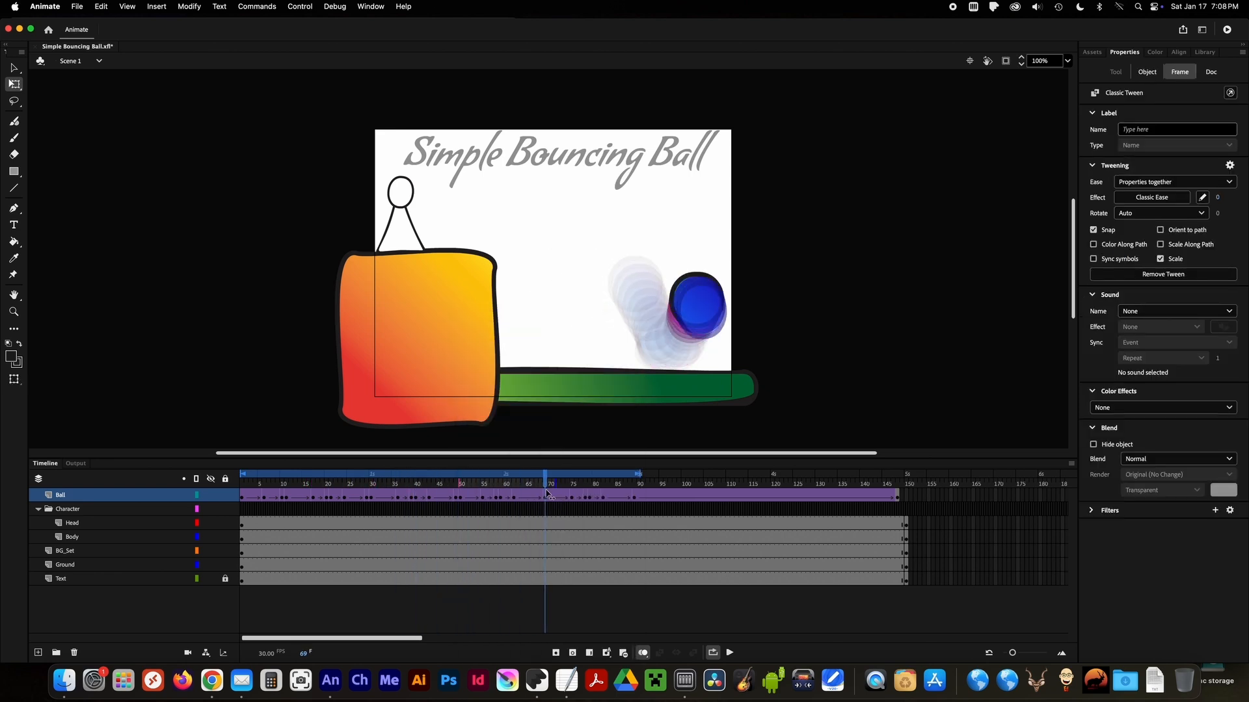
{"action": "right_click", "coordinate": [545, 498]}
{"action": "left_click", "coordinate": [586, 486]}
{"action": "right_click", "coordinate": [550, 499]}
{"action": "left_click", "coordinate": [576, 499]}
Copy the ball's squash keyframe just after frame 20, and duplicate the frame 59 squash keyframe onto frame 60.
{"action": "left_click_drag", "start_coordinate": [374, 484], "coordinate": [552, 483]}
{"action": "right_click", "coordinate": [336, 503]}
{"action": "left_click", "coordinate": [364, 486]}
{"action": "left_click", "coordinate": [395, 484]}
{"action": "right_click", "coordinate": [501, 501]}
{"action": "left_click", "coordinate": [530, 486]}
{"action": "left_click", "coordinate": [506, 500]}
{"action": "key", "text": "alt+super+v"}
{"action": "left_click", "coordinate": [515, 480]}
{"action": "left_click", "coordinate": [300, 681]}
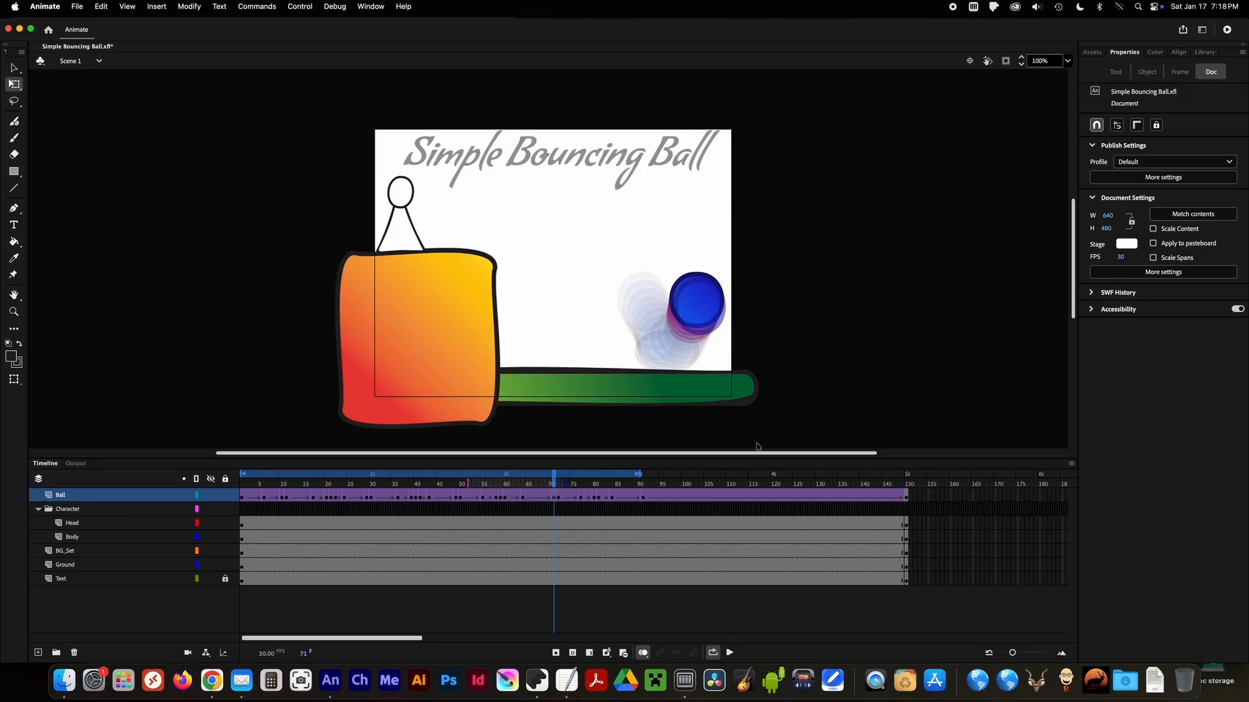
{"action": "left_click", "coordinate": [559, 497]}
{"action": "right_click", "coordinate": [560, 497]}
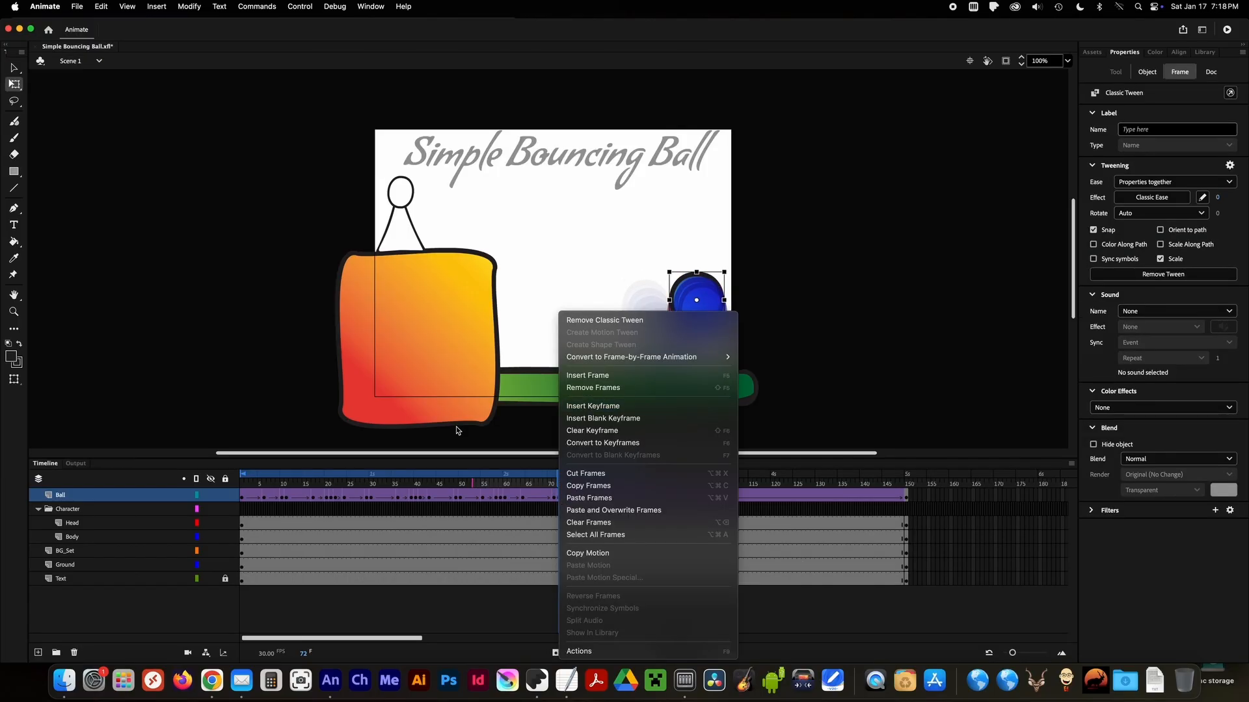
Adjust the stretched ball's shape at frame 43 and replay the looped animation.
{"action": "left_click", "coordinate": [729, 653]}
{"action": "left_click_drag", "start_coordinate": [523, 483], "coordinate": [430, 487]}
{"action": "left_click_drag", "start_coordinate": [671, 291], "coordinate": [673, 299]}
{"action": "left_click_drag", "start_coordinate": [432, 482], "coordinate": [558, 481]}
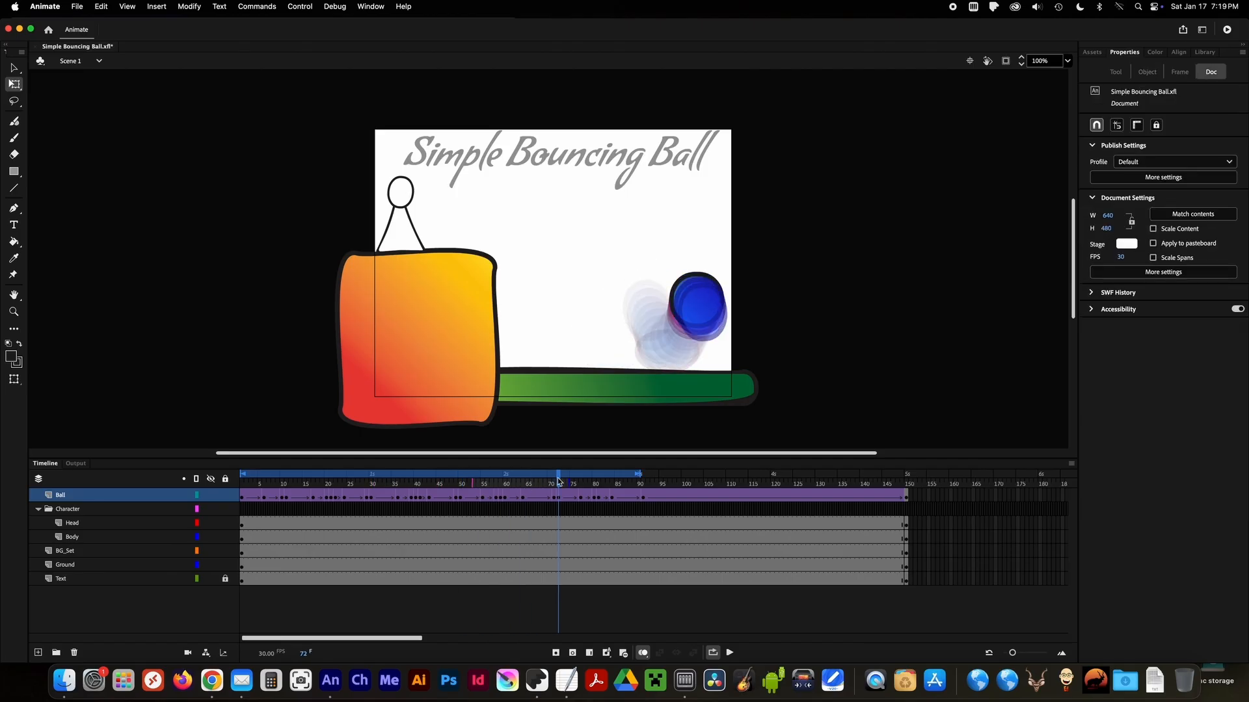
{"action": "left_click", "coordinate": [730, 652]}
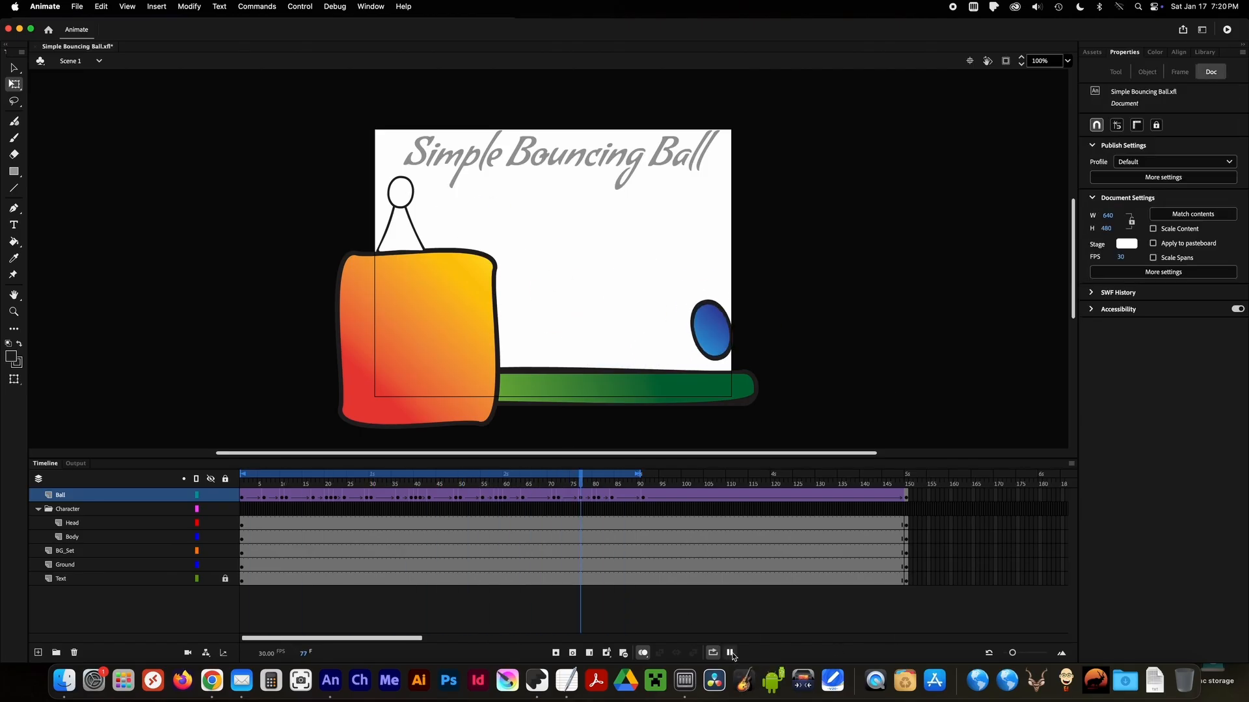
Refine the ball's stretch and tilt at frame 43 to about 133 × 162.7, and play back the loop.
{"action": "left_click_drag", "start_coordinate": [329, 482], "coordinate": [399, 485]}
{"action": "left_click", "coordinate": [637, 301]}
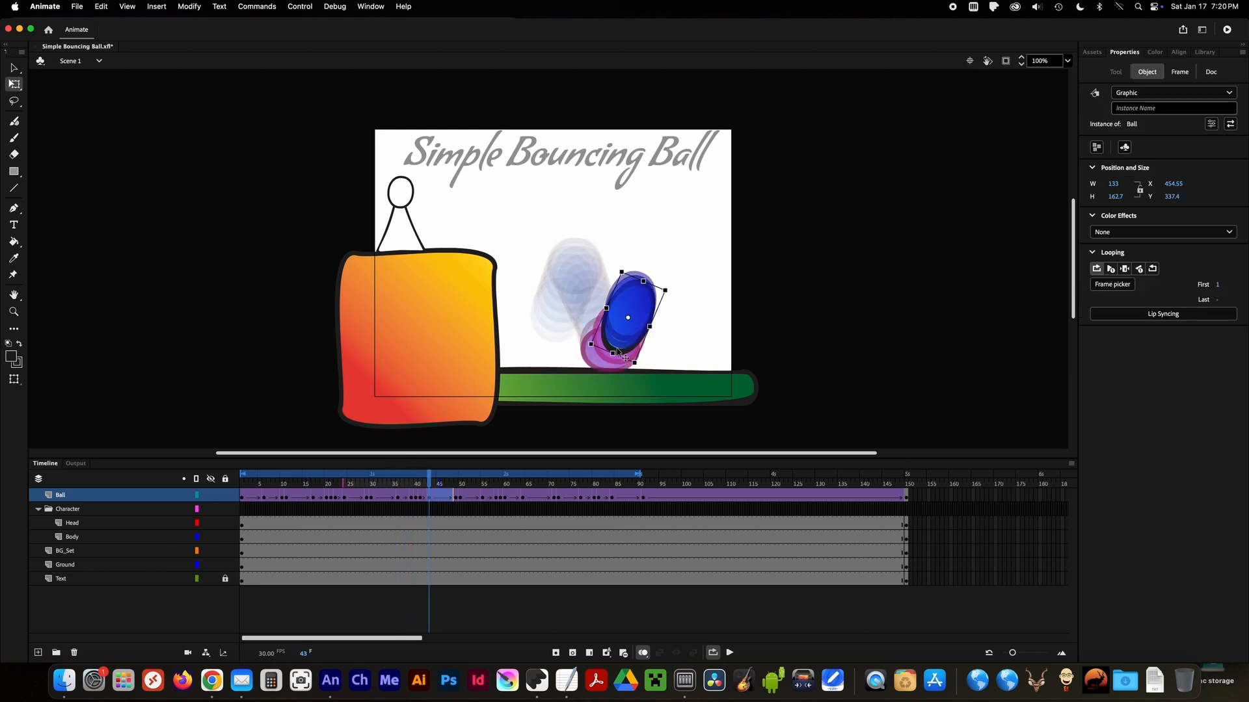
{"action": "left_click_drag", "start_coordinate": [428, 476], "coordinate": [481, 500]}
{"action": "key", "text": "Return"}
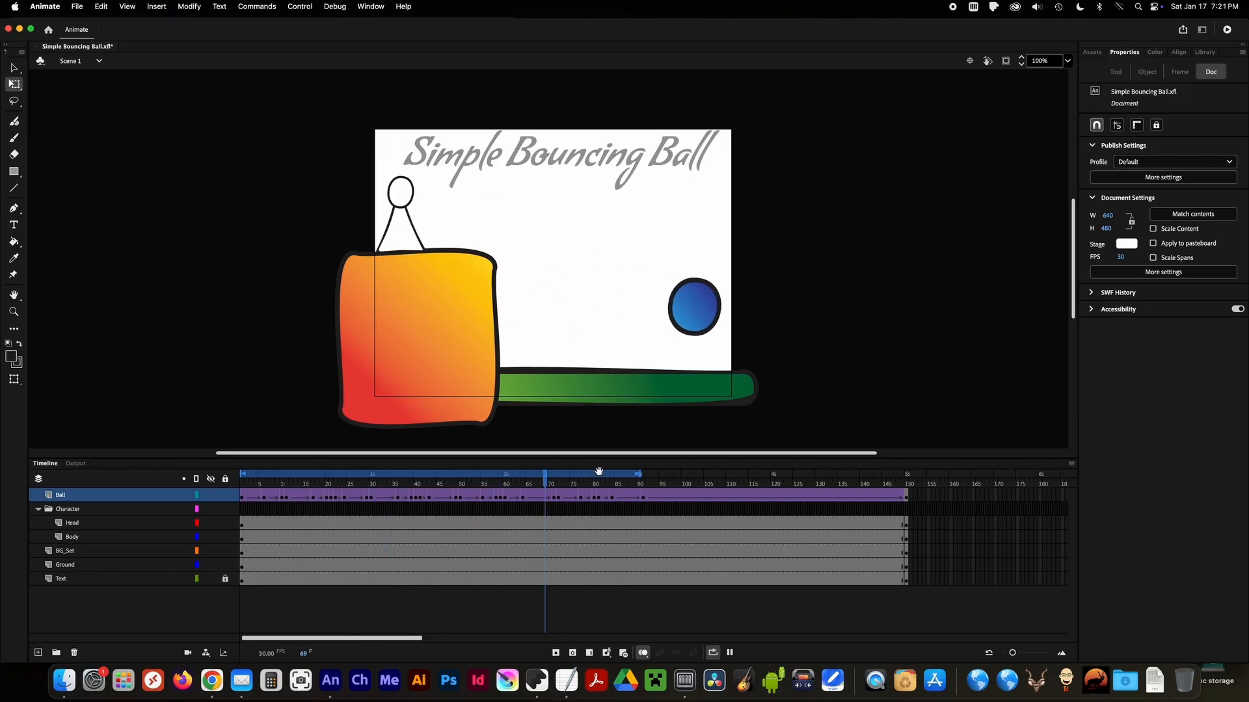
Inspect the ball's exit past the ground at frame 91 and play back the looped animation.
{"action": "left_click", "coordinate": [557, 481]}
{"action": "left_click_drag", "start_coordinate": [558, 481], "coordinate": [643, 499]}
{"action": "left_click", "coordinate": [541, 497]}
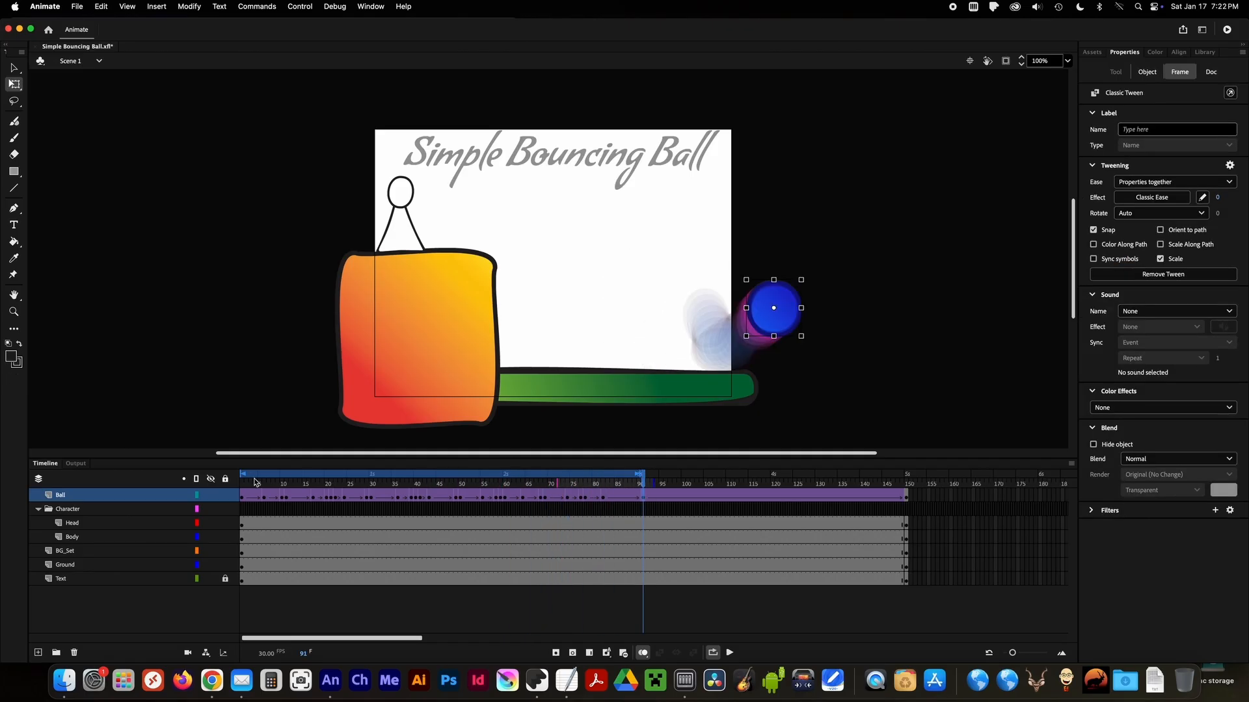
{"action": "left_click", "coordinate": [730, 654]}
{"action": "left_click", "coordinate": [729, 653]}
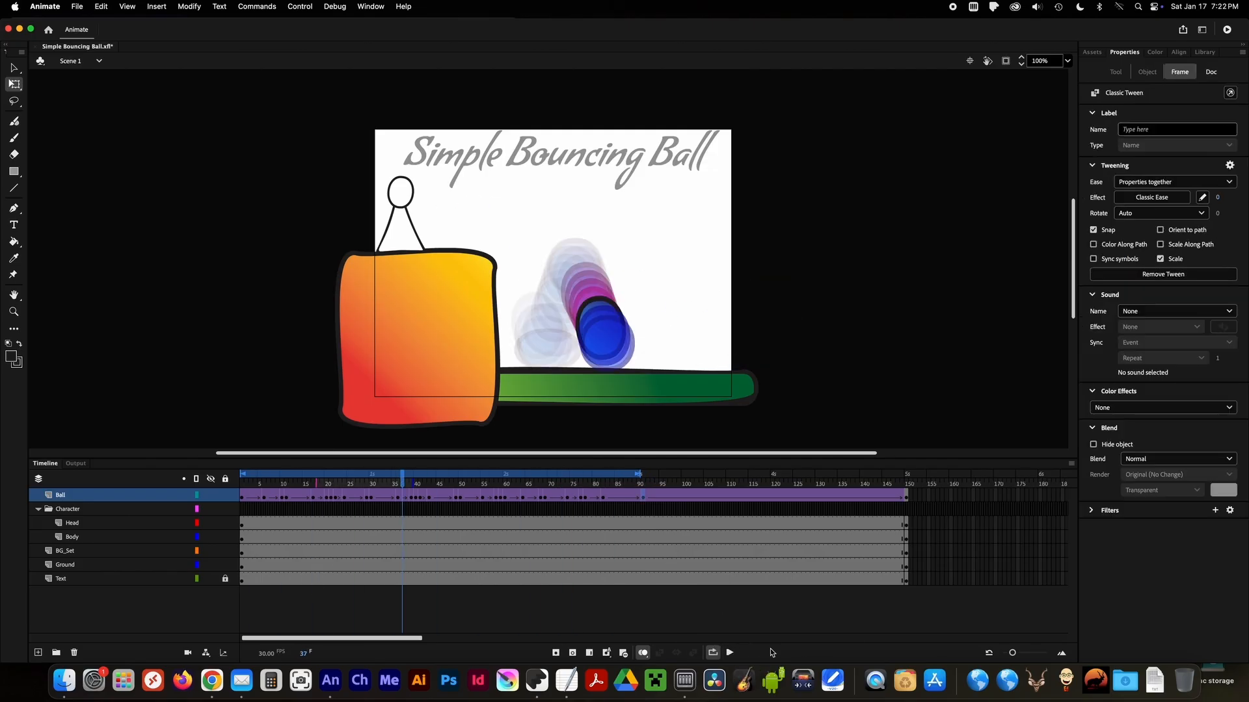
{"action": "left_click", "coordinate": [306, 681]}
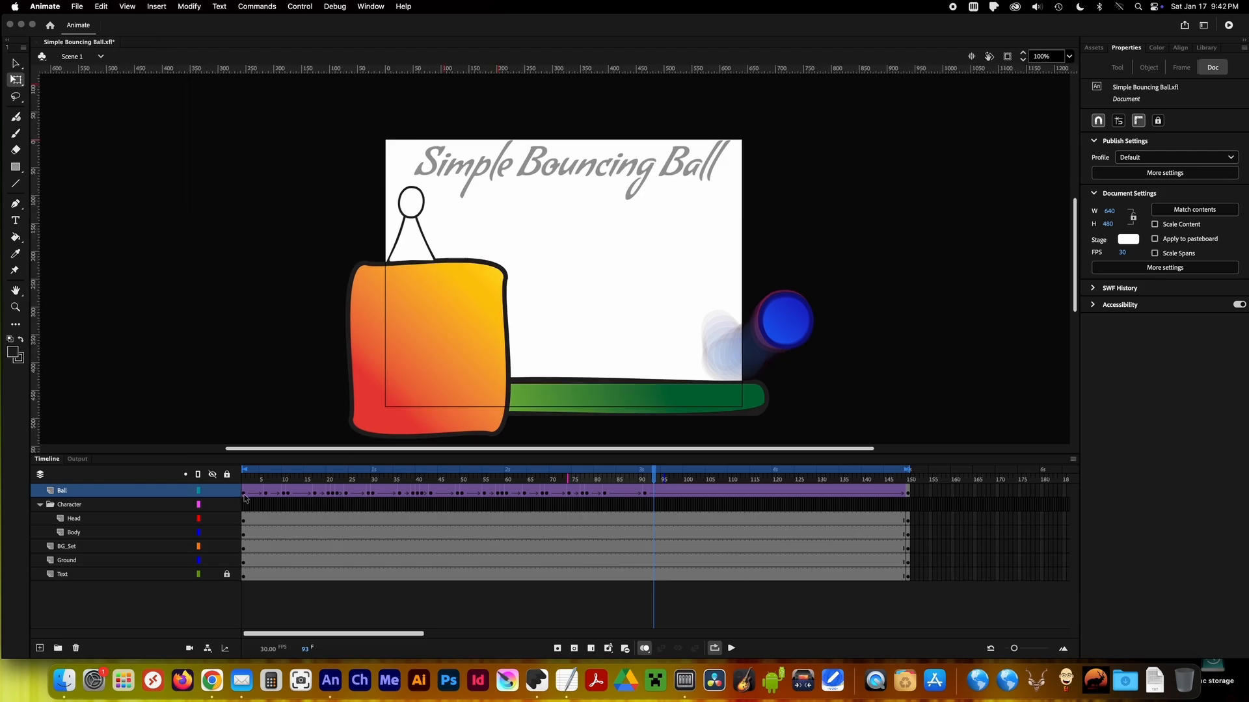
Insert a Ball keyframe at frame 94 and place the ball above the stage on a vertical guide at about X 158, Y -83.5.
{"action": "scroll", "coordinate": [715, 320], "scroll_direction": "down", "scroll_amount": 3}
{"action": "left_click", "coordinate": [658, 492]}
{"action": "right_click", "coordinate": [659, 492]}
{"action": "left_click", "coordinate": [768, 406]}
{"action": "left_click", "coordinate": [781, 379]}
{"action": "scroll", "coordinate": [630, 197], "scroll_direction": "up", "scroll_amount": 3}
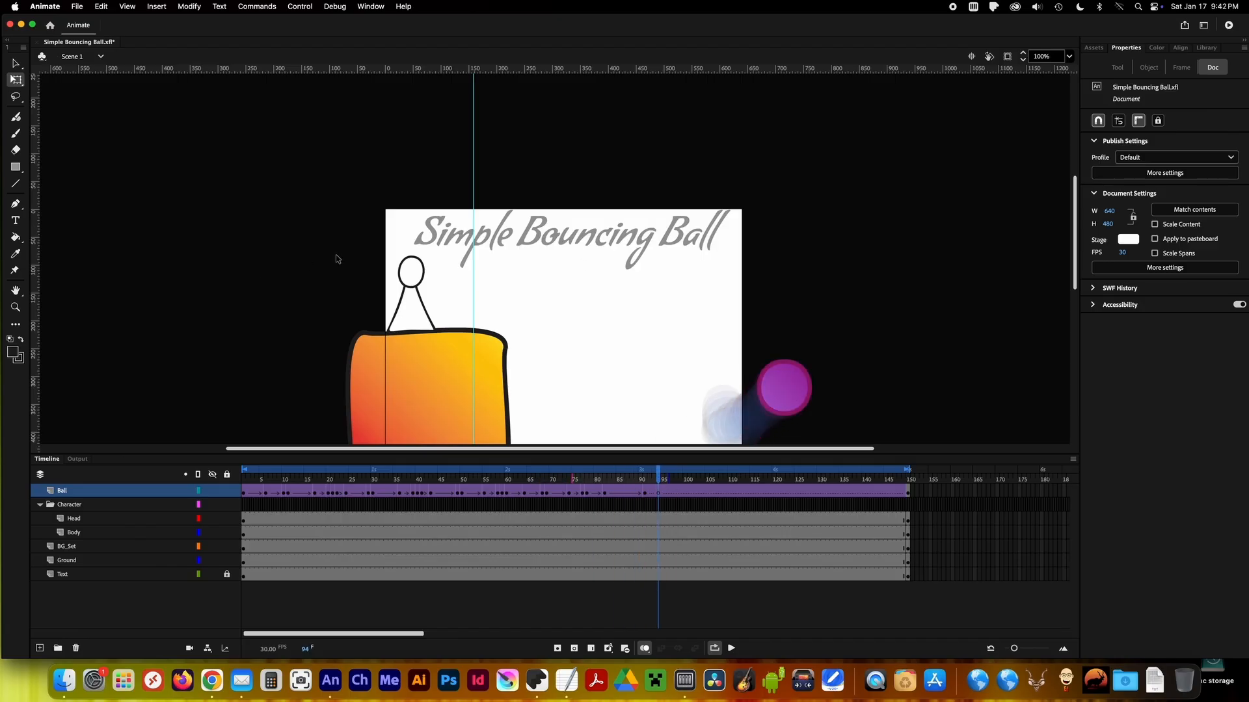
{"action": "left_click", "coordinate": [562, 253]}
{"action": "left_click_drag", "start_coordinate": [560, 254], "coordinate": [493, 186]}
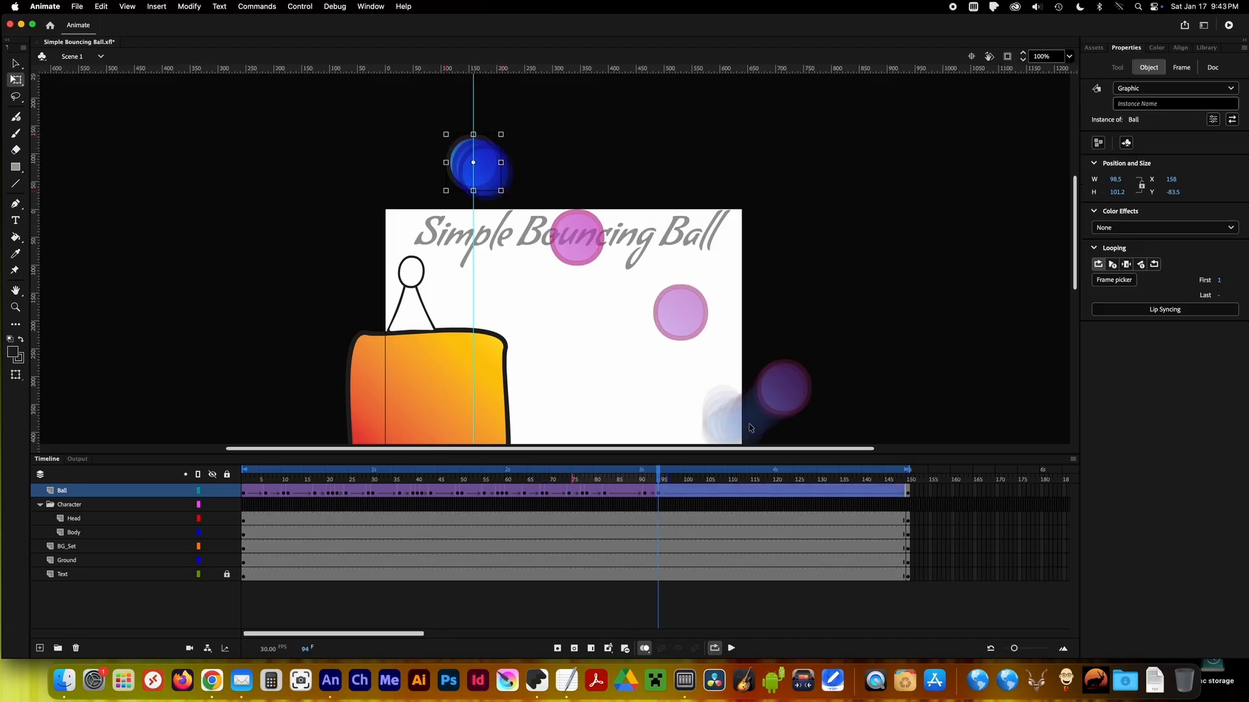
Move the raised ball's keyframe from frame 94 to frame 95 and clear the Ball layer's final keyframe.
{"action": "left_click", "coordinate": [660, 495]}
{"action": "right_click", "coordinate": [663, 497]}
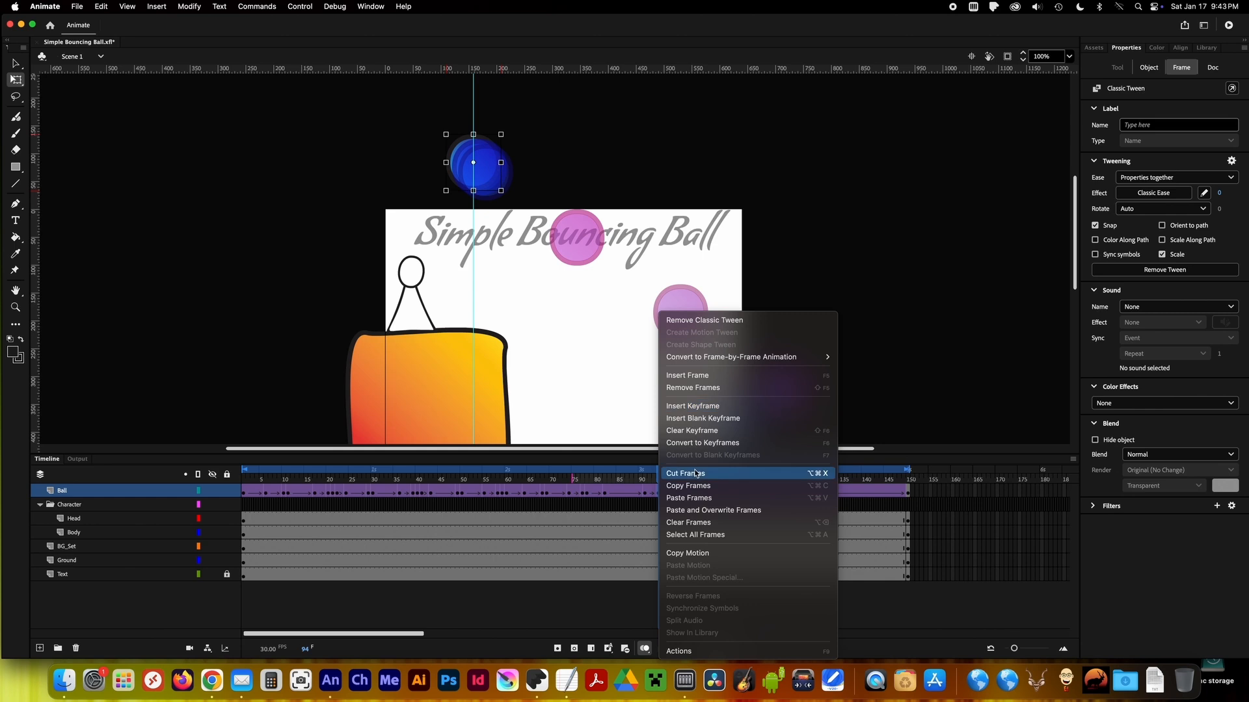
{"action": "left_click", "coordinate": [659, 495]}
{"action": "mouse_move", "coordinate": [659, 478]}
{"action": "left_mouse_down"}
{"action": "mouse_move", "coordinate": [908, 482]}
{"action": "mouse_move", "coordinate": [625, 478]}
{"action": "mouse_move", "coordinate": [675, 473]}
{"action": "left_mouse_up"}
{"action": "left_click", "coordinate": [909, 496]}
{"action": "key", "text": "Delete"}
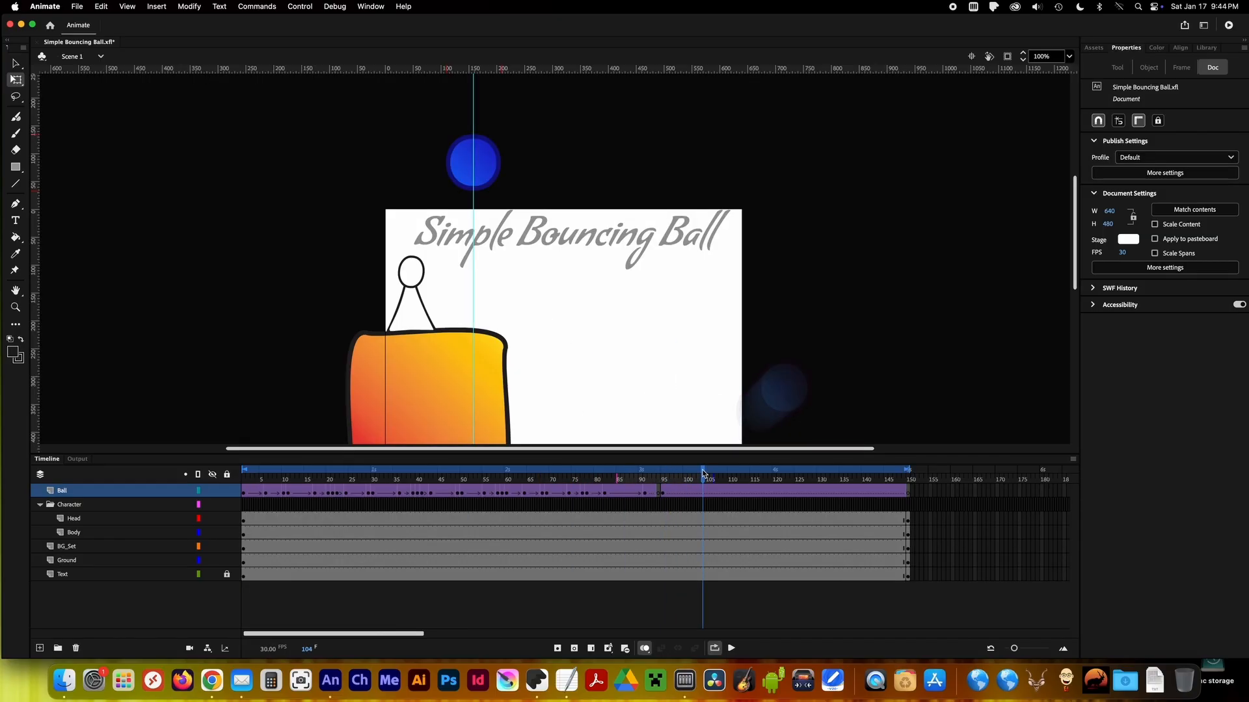
Insert a Ball keyframe at frame 106 and lower the ball along the guide onto the cliff top.
{"action": "left_click", "coordinate": [661, 492]}
{"action": "left_click_drag", "start_coordinate": [666, 478], "coordinate": [712, 478]}
{"action": "right_click", "coordinate": [712, 492]}
{"action": "left_click", "coordinate": [740, 408]}
{"action": "left_click_drag", "start_coordinate": [481, 167], "coordinate": [482, 309]}
Insert a Ball keyframe at frame 103 and narrow the falling ball slightly to stretch it.
{"action": "left_click_drag", "start_coordinate": [713, 478], "coordinate": [699, 478]}
{"action": "right_click", "coordinate": [698, 493]}
{"action": "left_click", "coordinate": [725, 407]}
{"action": "left_click", "coordinate": [474, 282]}
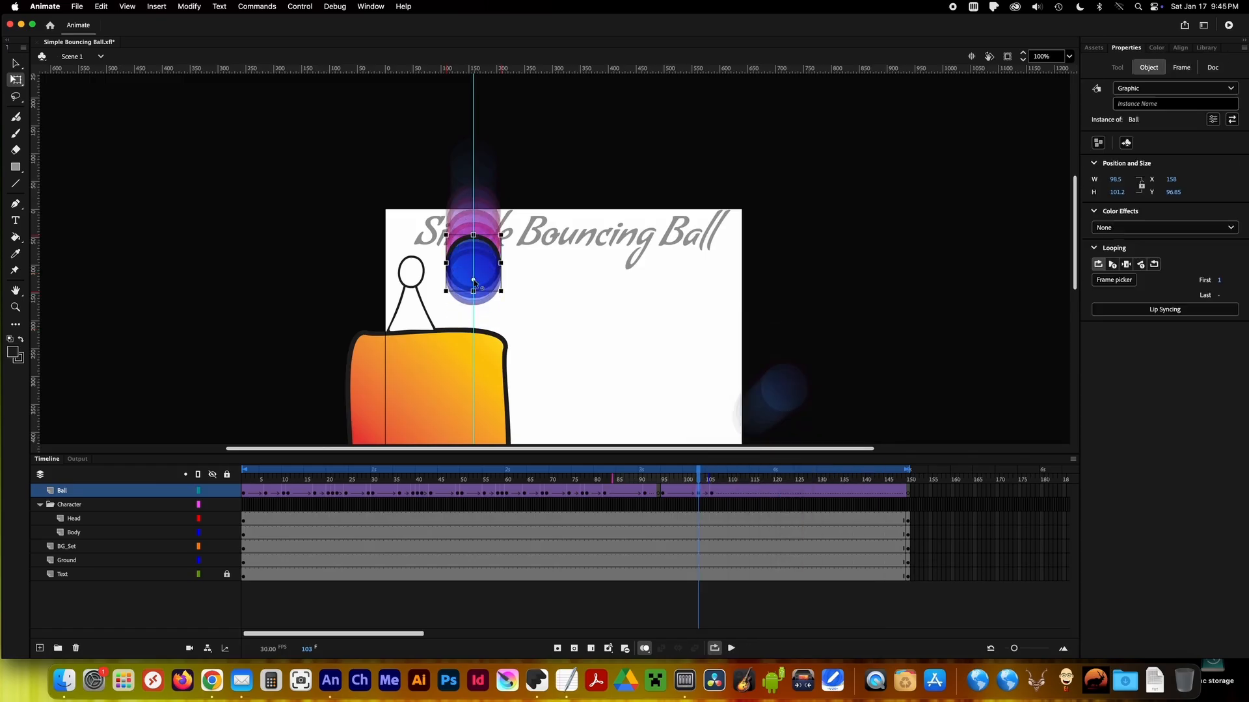
{"action": "left_click_drag", "start_coordinate": [501, 257], "coordinate": [496, 257]}
{"action": "left_click_drag", "start_coordinate": [699, 478], "coordinate": [712, 479]}
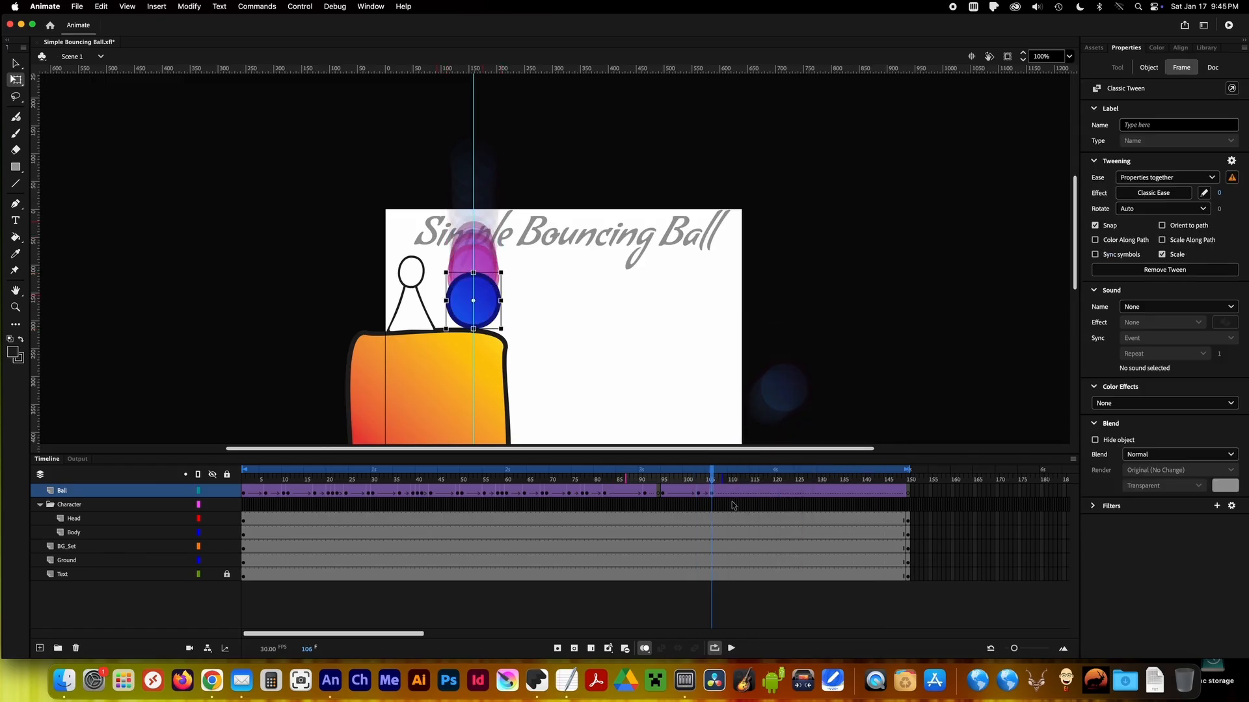
Insert a Ball keyframe at frame 107 and squash the ball to about 128.5 × 49.8 on the cliff.
{"action": "left_click", "coordinate": [716, 476]}
{"action": "right_click", "coordinate": [716, 470]}
{"action": "left_click", "coordinate": [755, 406]}
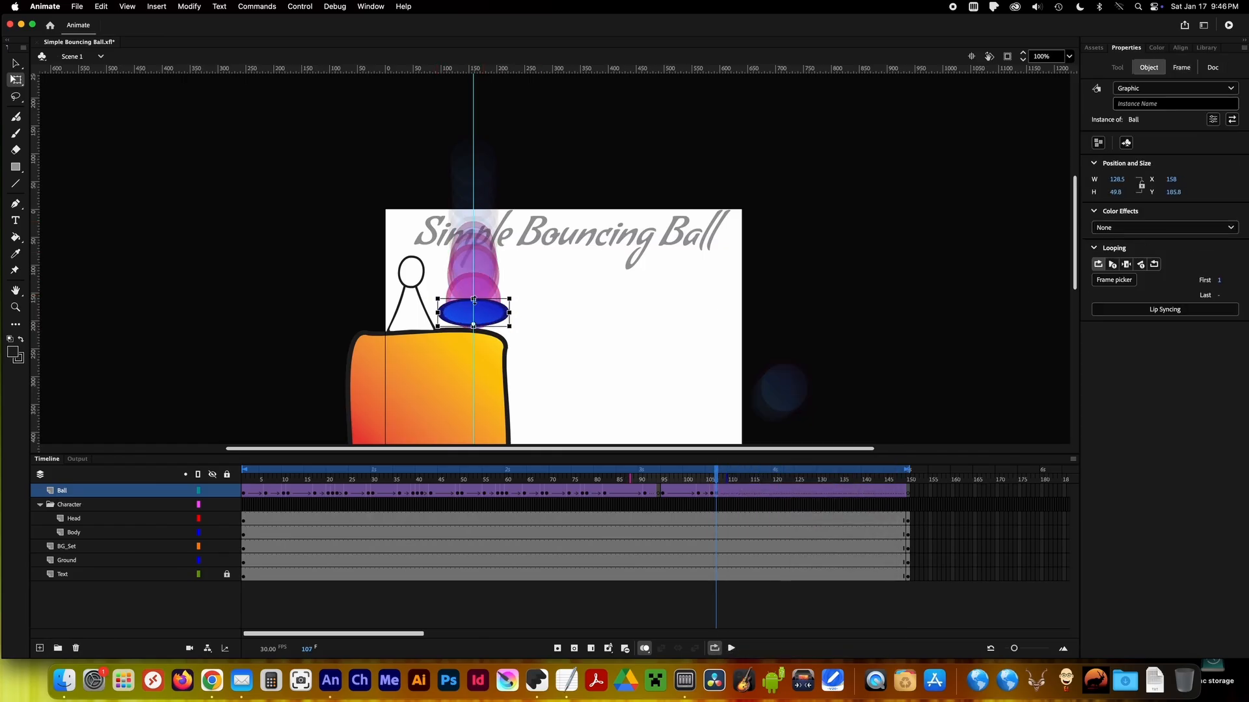
{"action": "left_click", "coordinate": [717, 476]}
{"action": "mouse_move", "coordinate": [717, 477]}
{"action": "left_mouse_down"}
{"action": "mouse_move", "coordinate": [685, 479]}
{"action": "mouse_move", "coordinate": [717, 479]}
{"action": "left_mouse_up"}
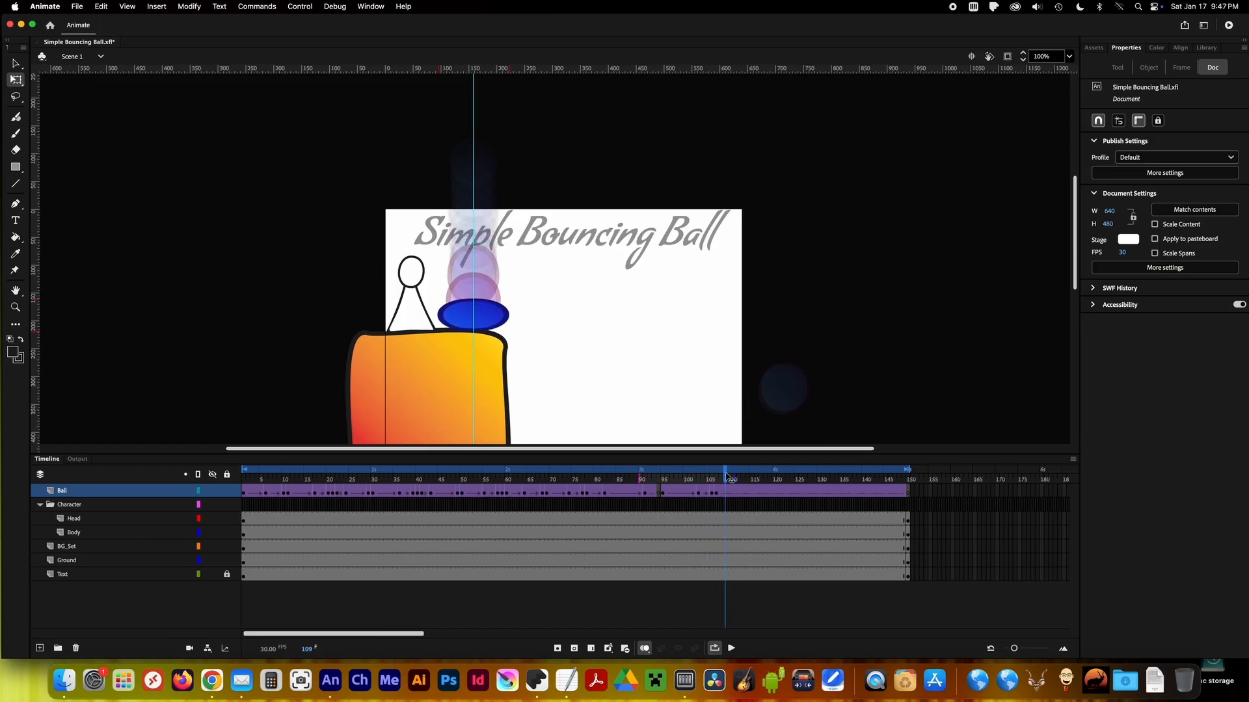
Try to build the rebound by keying frames 109 and 115 and pasting a round ball above the squashed one.
{"action": "right_click", "coordinate": [727, 476]}
{"action": "left_click", "coordinate": [754, 404]}
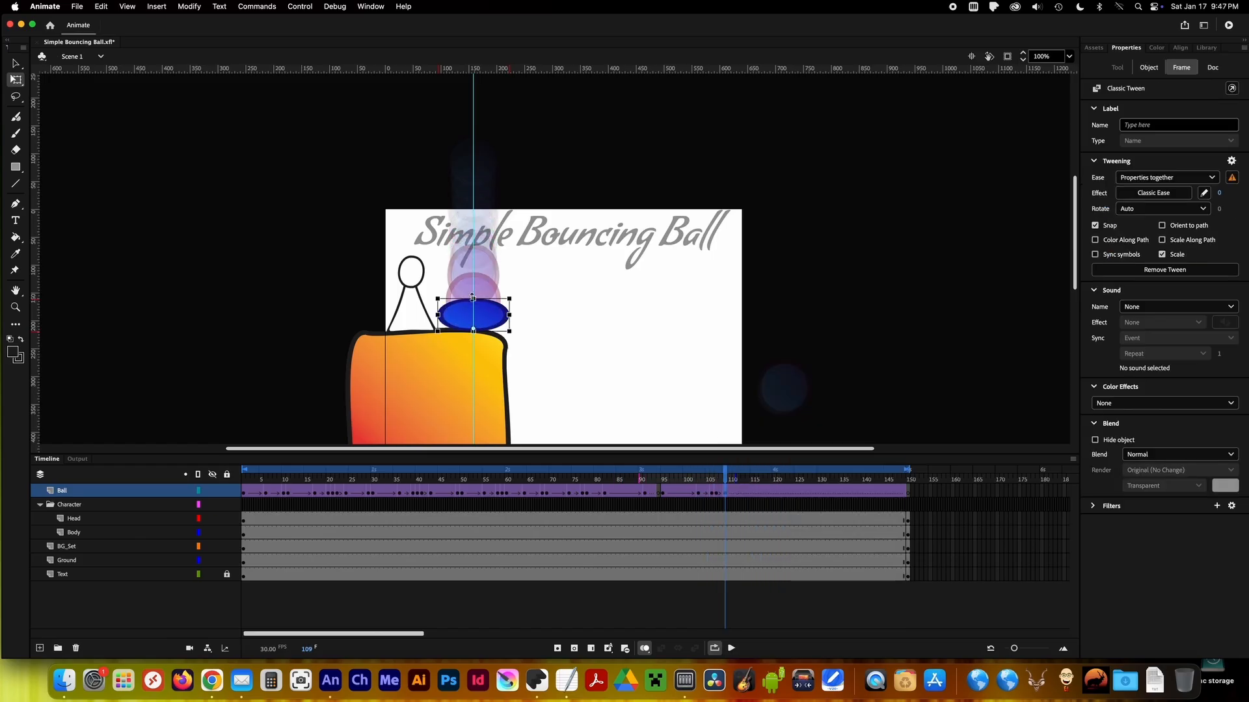
{"action": "key", "text": "super+v"}
{"action": "left_click_drag", "start_coordinate": [567, 269], "coordinate": [482, 291]}
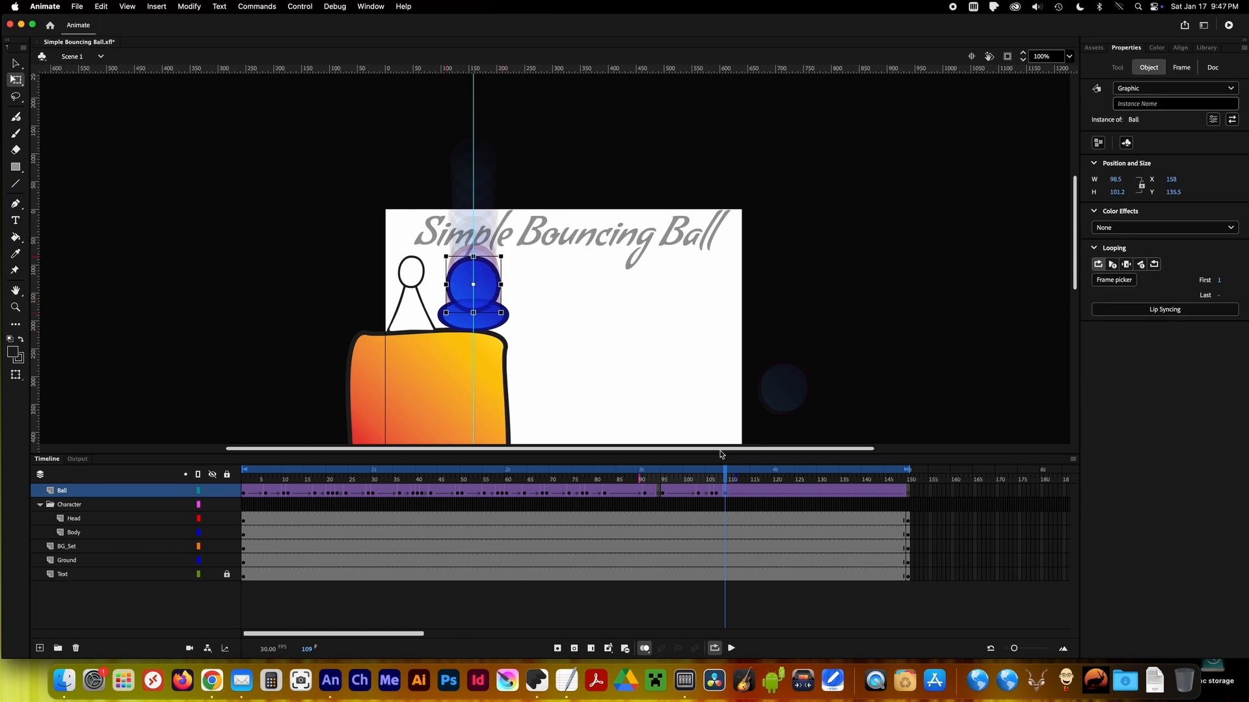
{"action": "left_click", "coordinate": [731, 475]}
{"action": "left_click_drag", "start_coordinate": [732, 477], "coordinate": [753, 478]}
{"action": "left_click", "coordinate": [753, 494]}
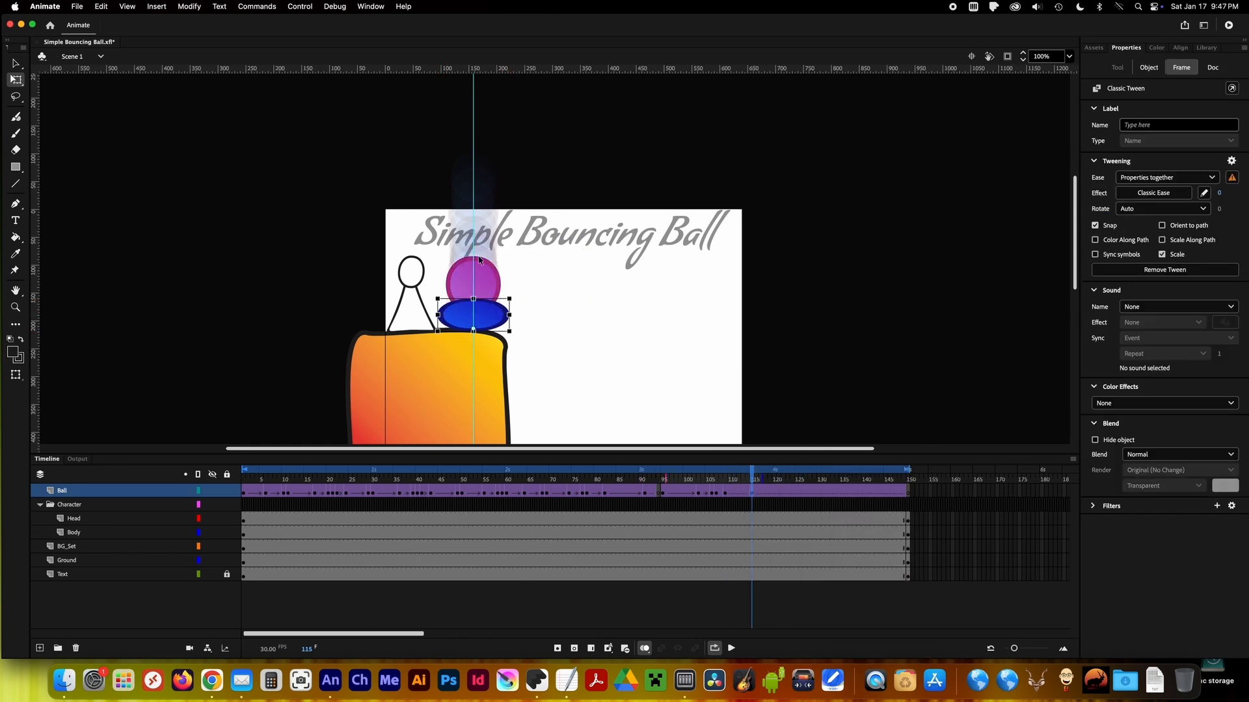
{"action": "left_click_drag", "start_coordinate": [567, 267], "coordinate": [482, 253]}
Clear the trial rebound and squash keyframes after frame 106 on the Ball layer.
{"action": "left_click_drag", "start_coordinate": [701, 479], "coordinate": [750, 498]}
{"action": "right_click", "coordinate": [750, 497]}
{"action": "left_click", "coordinate": [774, 431]}
{"action": "right_click", "coordinate": [725, 496]}
{"action": "left_click", "coordinate": [760, 431]}
{"action": "left_click", "coordinate": [718, 494]}
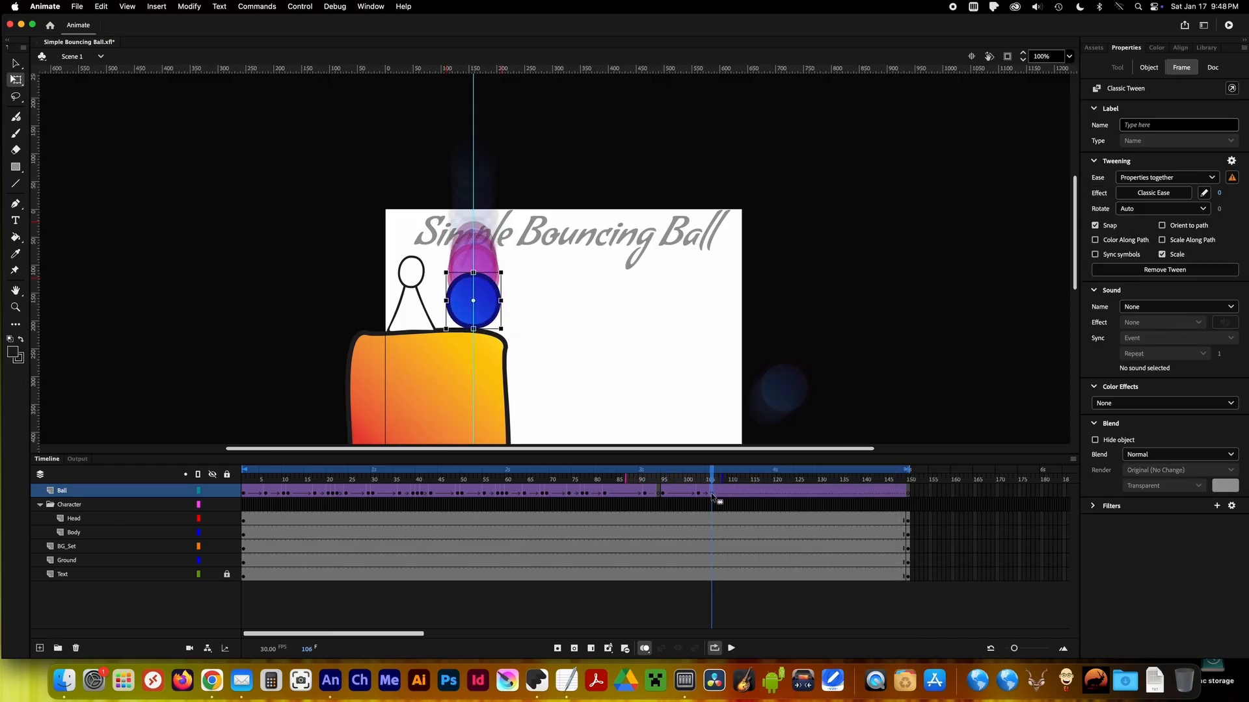
Insert a Ball keyframe at frame 116 and raise the ball straight up to form the first rebound peak.
{"action": "left_click_drag", "start_coordinate": [745, 475], "coordinate": [756, 479]}
{"action": "left_click", "coordinate": [756, 493]}
{"action": "right_click", "coordinate": [756, 494]}
{"action": "left_click", "coordinate": [782, 407]}
{"action": "key", "text": "shift+Up"}
{"action": "key", "text": "shift+Up"}
{"action": "key", "text": "shift+Up"}
{"action": "key", "text": "shift+Up"}
{"action": "key", "text": "shift+Up"}
{"action": "key", "text": "shift+Up"}
{"action": "key", "text": "shift+Up"}
{"action": "key", "text": "shift+Up"}
{"action": "key", "text": "shift+Up"}
{"action": "key", "text": "shift+Up"}
{"action": "key", "text": "shift+Up"}
{"action": "left_click", "coordinate": [775, 477]}
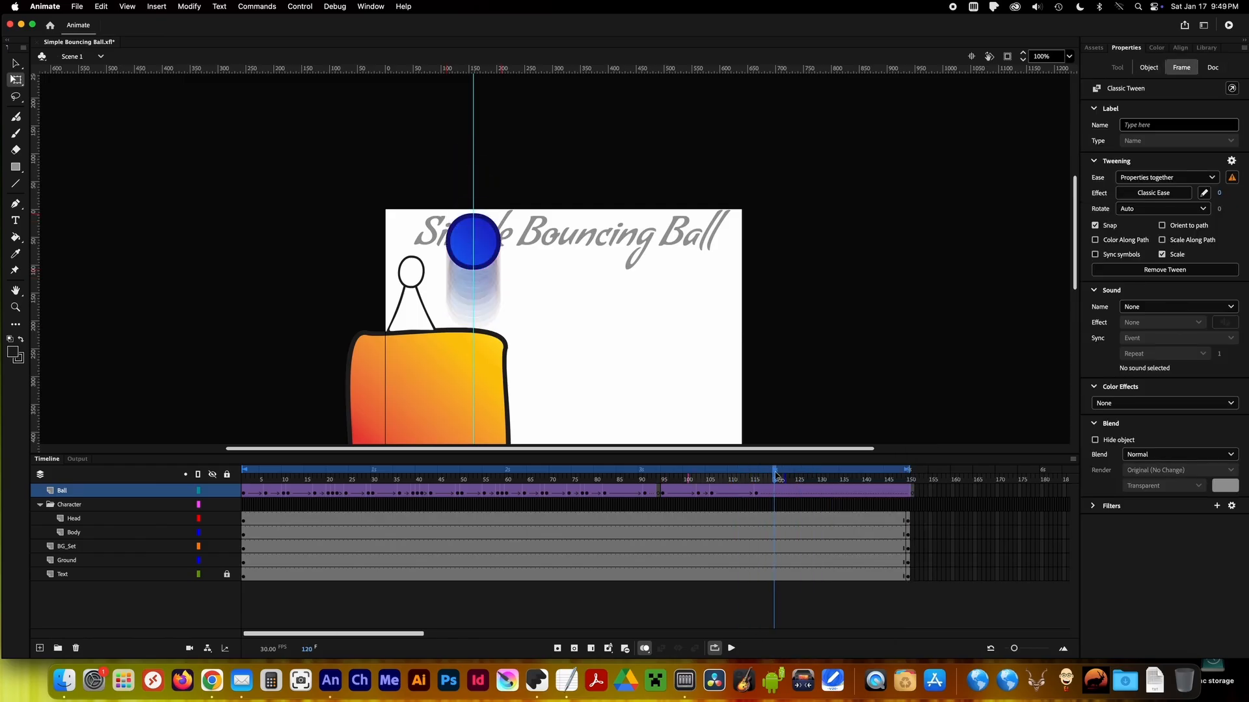
Insert a Ball keyframe at frame 125 and lower the ball back onto the cliff top.
{"action": "right_click", "coordinate": [797, 494]}
{"action": "left_click", "coordinate": [823, 406]}
{"action": "key", "text": "shift+Down"}
{"action": "key", "text": "shift+Down"}
{"action": "key", "text": "shift+Down"}
{"action": "key", "text": "shift+Down"}
{"action": "key", "text": "shift+Down"}
{"action": "key", "text": "shift+Down"}
{"action": "key", "text": "shift+Down"}
{"action": "key", "text": "shift+Down"}
{"action": "key", "text": "shift+Down"}
{"action": "key", "text": "shift+Down"}
{"action": "key", "text": "shift+Down"}
Insert a Ball keyframe at frame 135 and raise the ball along the guide for the second rebound peak.
{"action": "left_click_drag", "start_coordinate": [804, 478], "coordinate": [843, 480]}
{"action": "right_click", "coordinate": [842, 494]}
{"action": "left_click", "coordinate": [865, 373]}
{"action": "right_click", "coordinate": [843, 492]}
{"action": "left_click", "coordinate": [868, 407]}
{"action": "left_click_drag", "start_coordinate": [486, 320], "coordinate": [486, 283]}
Insert a Ball keyframe at frame 141 and bring the ball back down onto the cliff top.
{"action": "left_click_drag", "start_coordinate": [847, 480], "coordinate": [869, 480]}
{"action": "right_click", "coordinate": [869, 493]}
{"action": "left_click", "coordinate": [897, 408]}
{"action": "left_click", "coordinate": [485, 286]}
{"action": "left_click", "coordinate": [878, 479]}
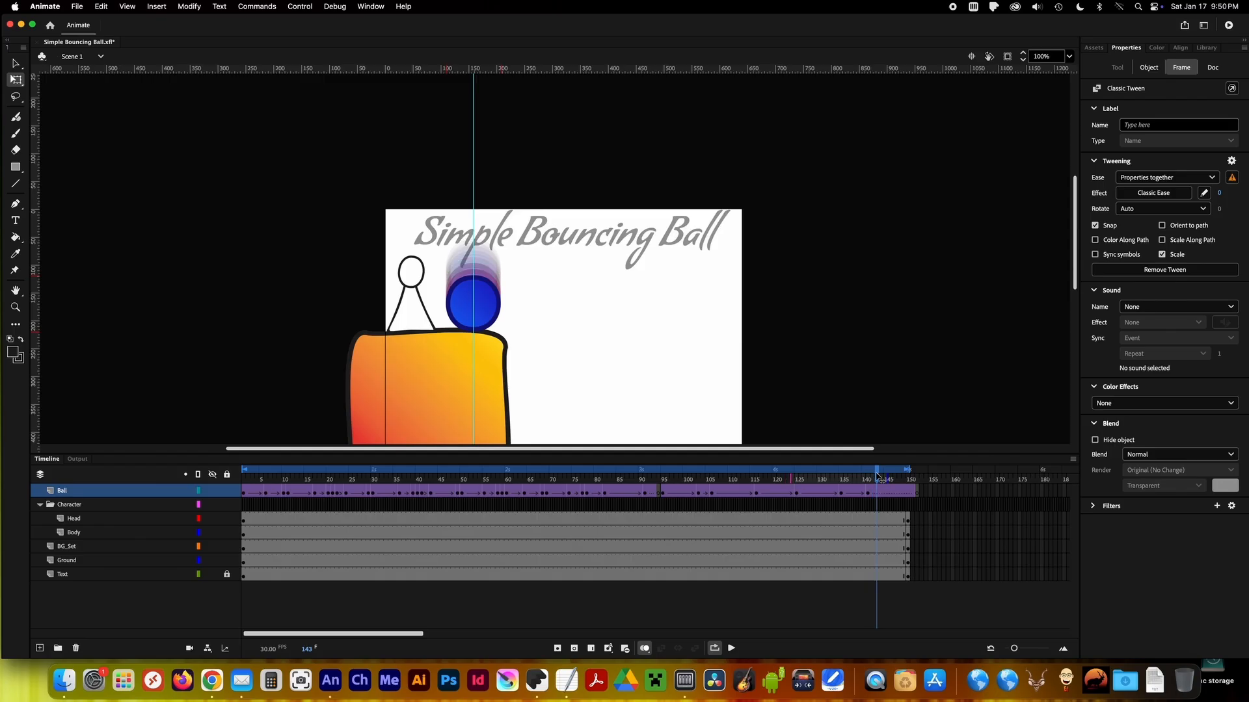
Review the cliff bounces from frame 95, add a Ball keyframe at frame 107 and squash the ball against the cliff top.
{"action": "left_click_drag", "start_coordinate": [869, 474], "coordinate": [671, 477]}
{"action": "left_click", "coordinate": [733, 648]}
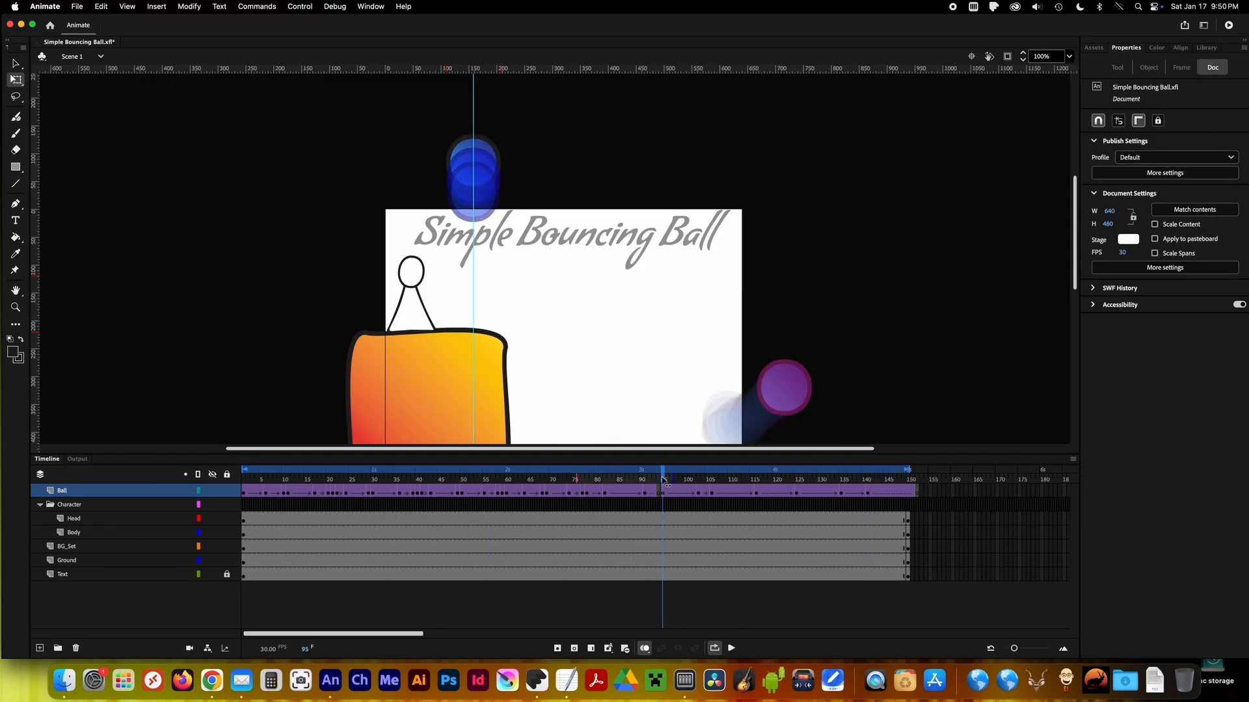
{"action": "left_click", "coordinate": [701, 475]}
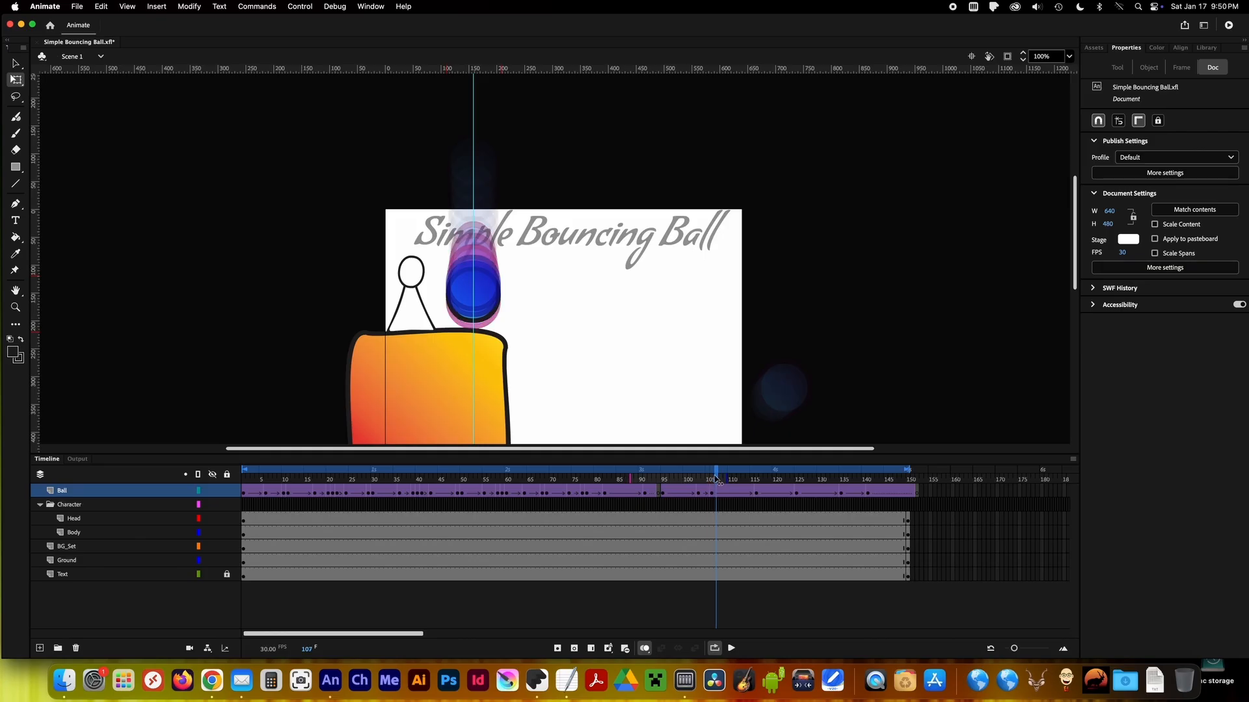
{"action": "right_click", "coordinate": [718, 481]}
{"action": "left_click", "coordinate": [727, 435]}
{"action": "left_click", "coordinate": [466, 315]}
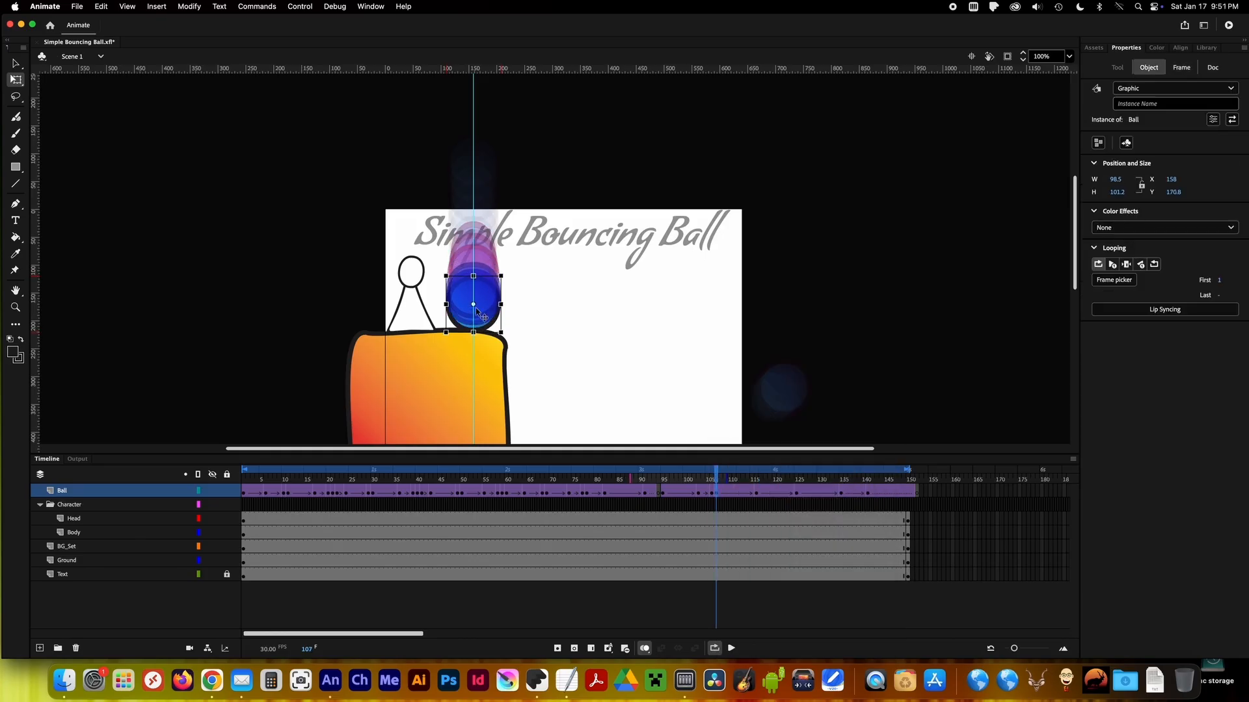
Insert a Ball keyframe at frame 109 and stretch the rising ball tall and narrow.
{"action": "left_click_drag", "start_coordinate": [716, 470], "coordinate": [724, 471]}
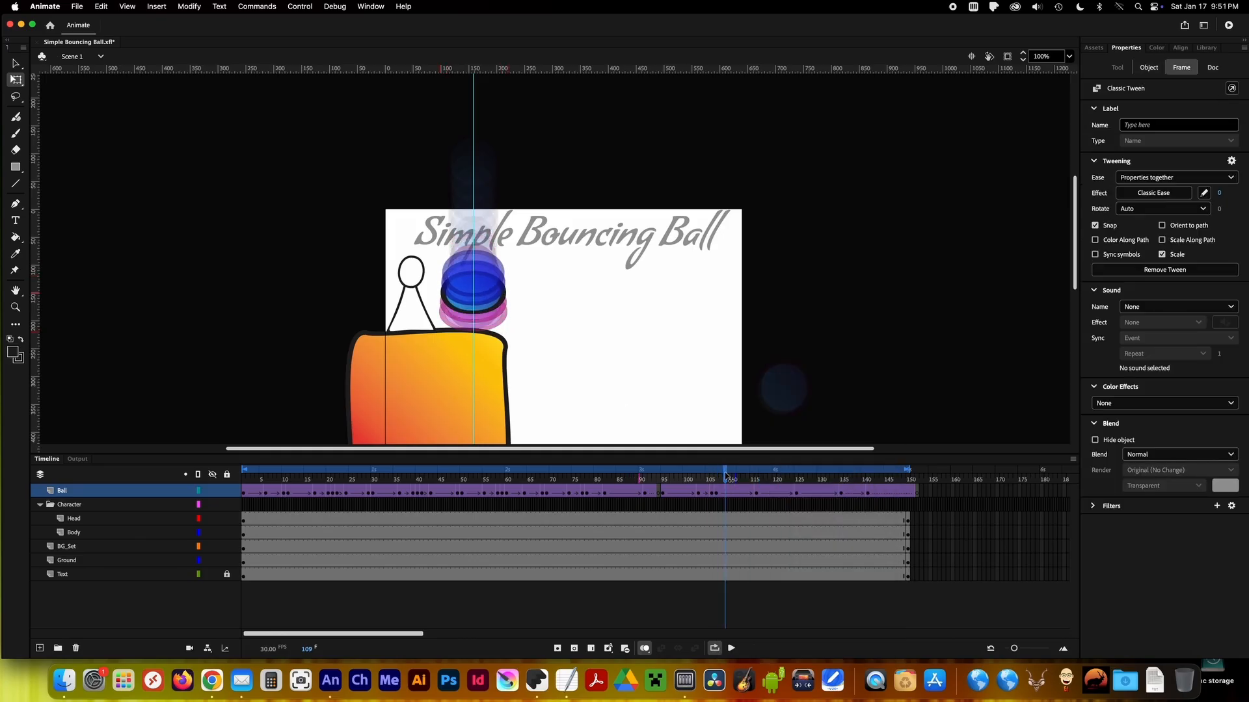
{"action": "right_click", "coordinate": [725, 489]}
{"action": "left_click", "coordinate": [734, 435]}
{"action": "left_click", "coordinate": [726, 473]}
{"action": "left_click", "coordinate": [726, 493]}
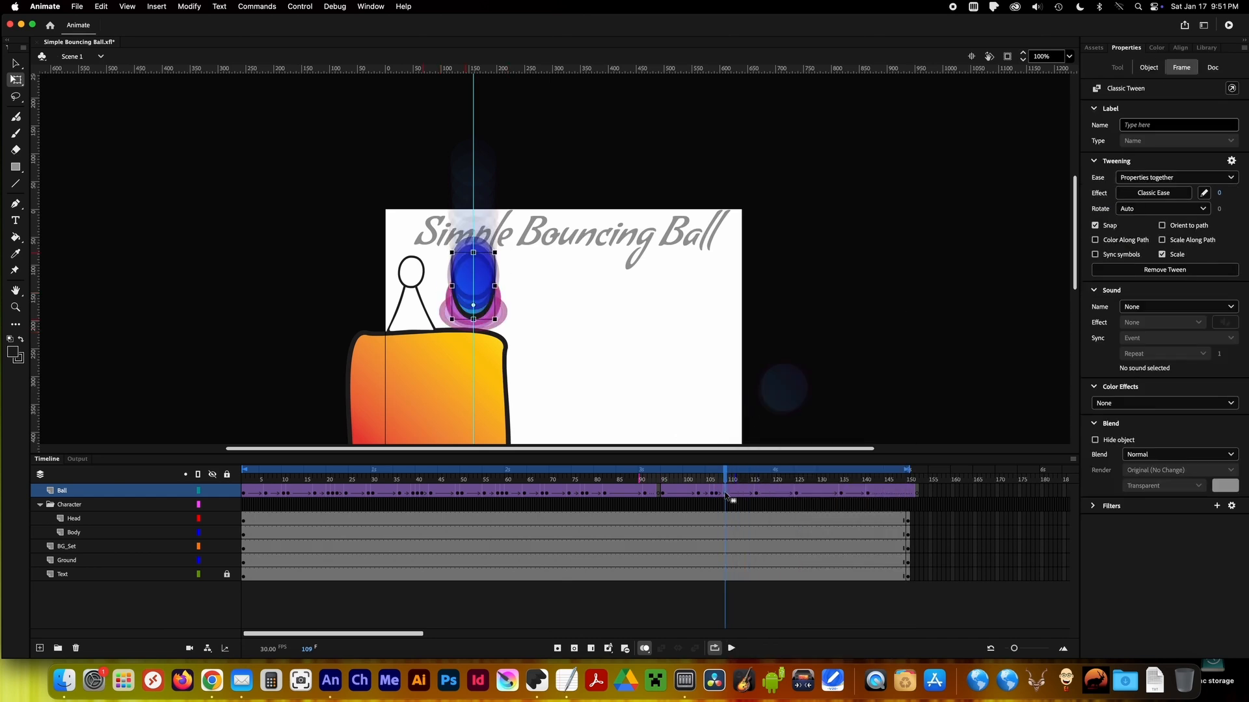
Hold the first rebound peak by duplicating the Ball keyframe at frame 116 onto the next frame.
{"action": "left_click", "coordinate": [756, 493]}
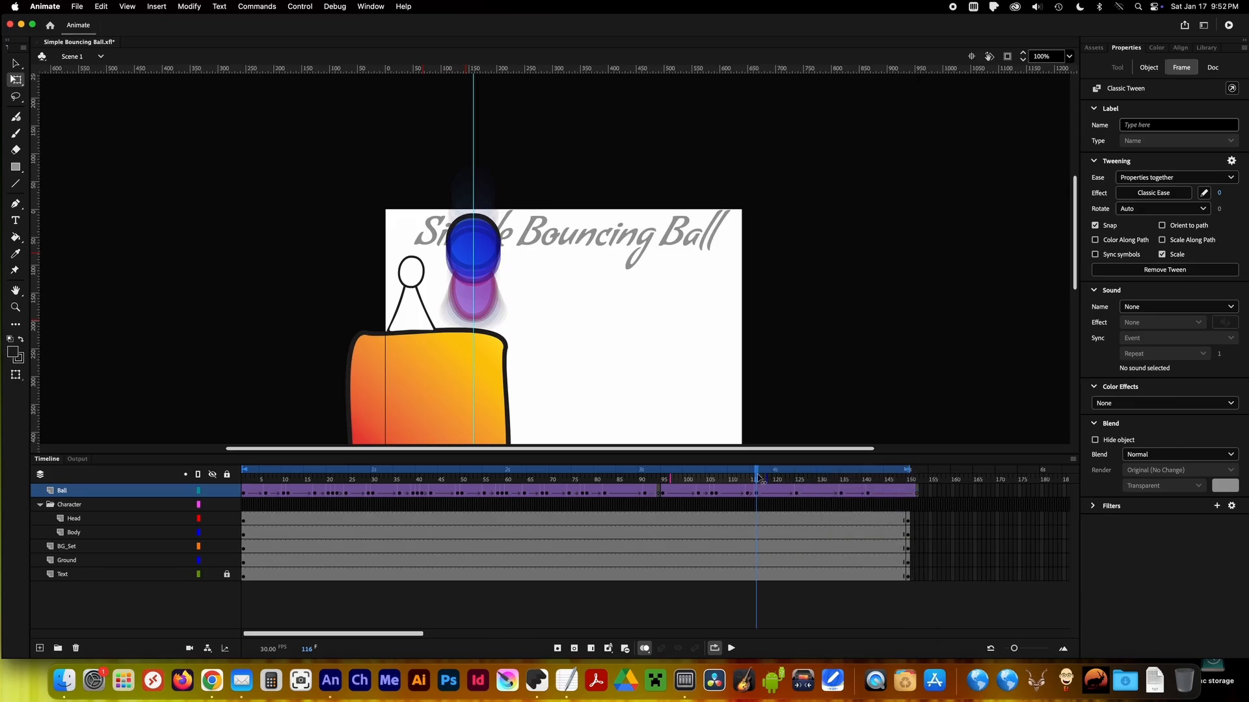
{"action": "right_click", "coordinate": [758, 493]}
{"action": "left_click", "coordinate": [804, 498]}
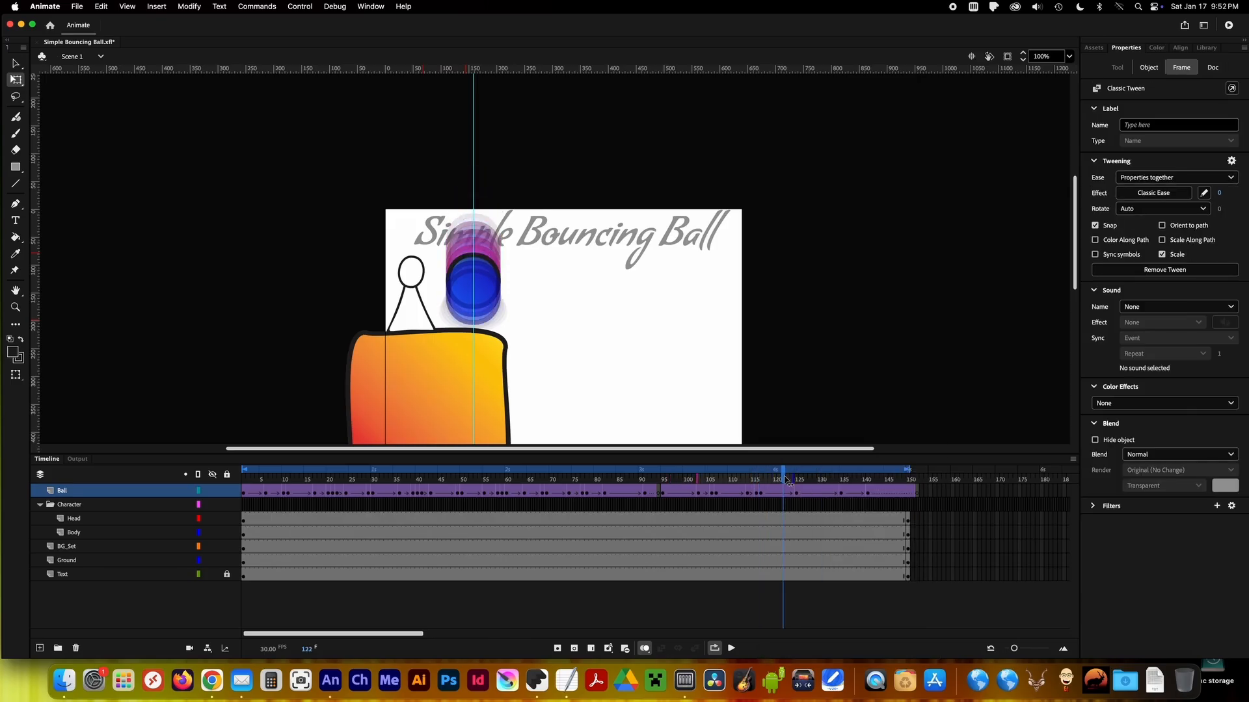
Stretch the falling ball to about 84.5 × 111.2 at frame 123 and squash it at the frame 125 landing.
{"action": "left_click", "coordinate": [498, 291]}
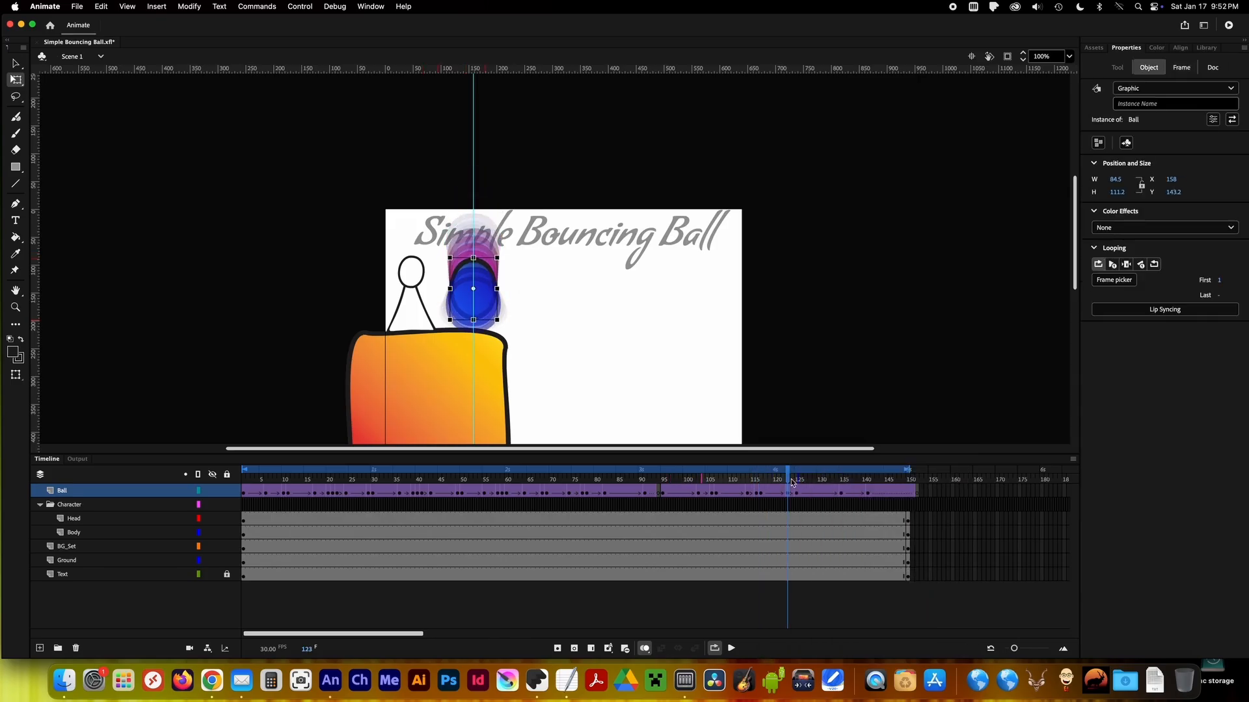
{"action": "left_click", "coordinate": [798, 494]}
{"action": "left_click", "coordinate": [475, 323]}
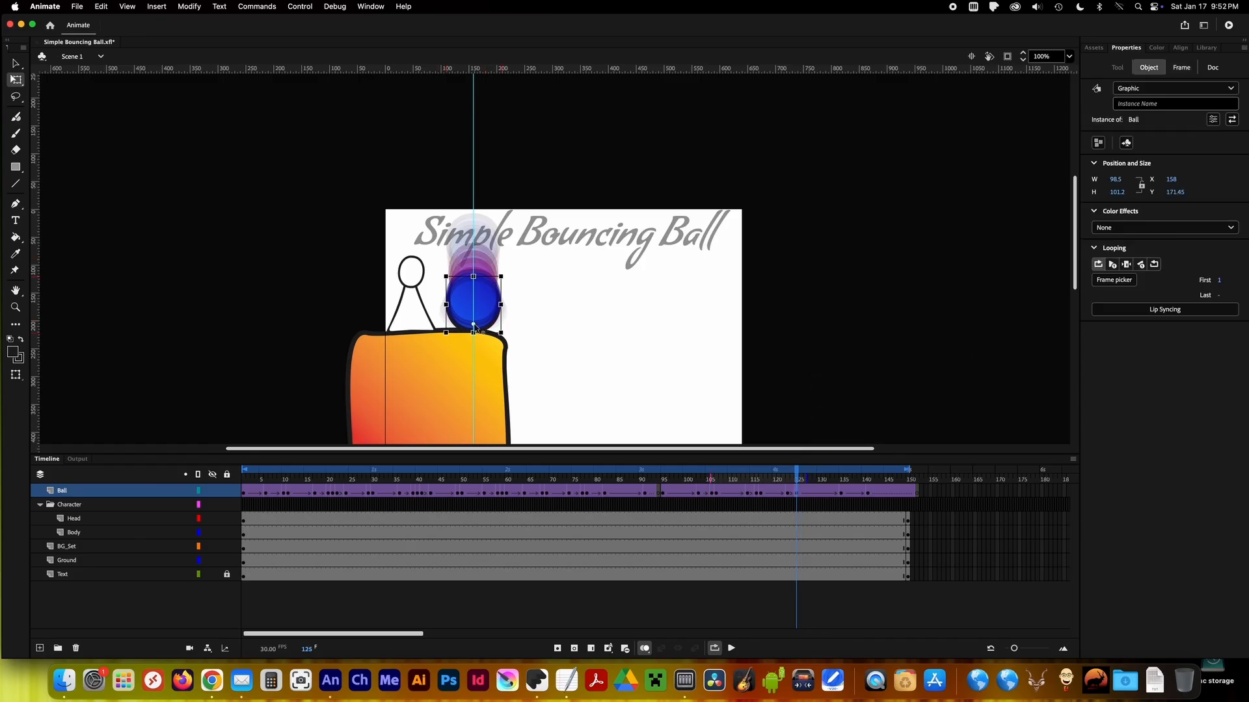
Insert a Ball keyframe at frame 132 and reshape the rising ball to about 87.4 × 93.8.
{"action": "left_click_drag", "start_coordinate": [797, 479], "coordinate": [833, 479]}
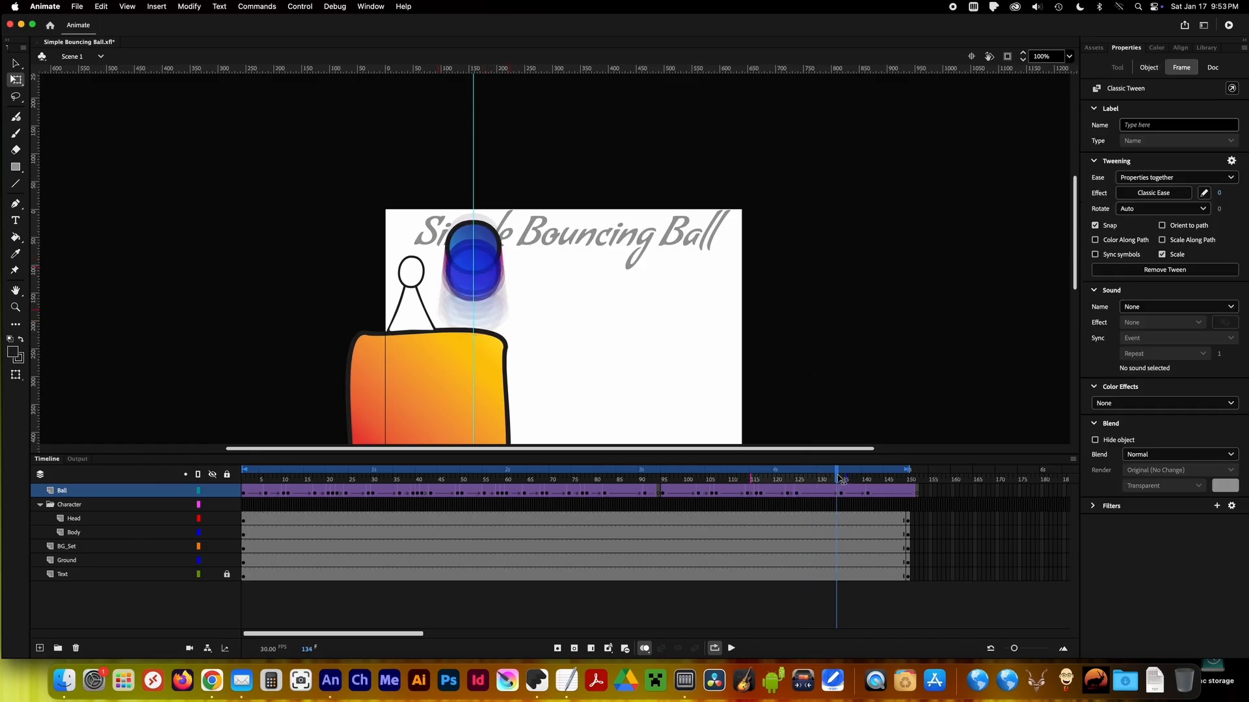
{"action": "right_click", "coordinate": [827, 492]}
{"action": "left_click", "coordinate": [857, 407]}
{"action": "left_click", "coordinate": [474, 284]}
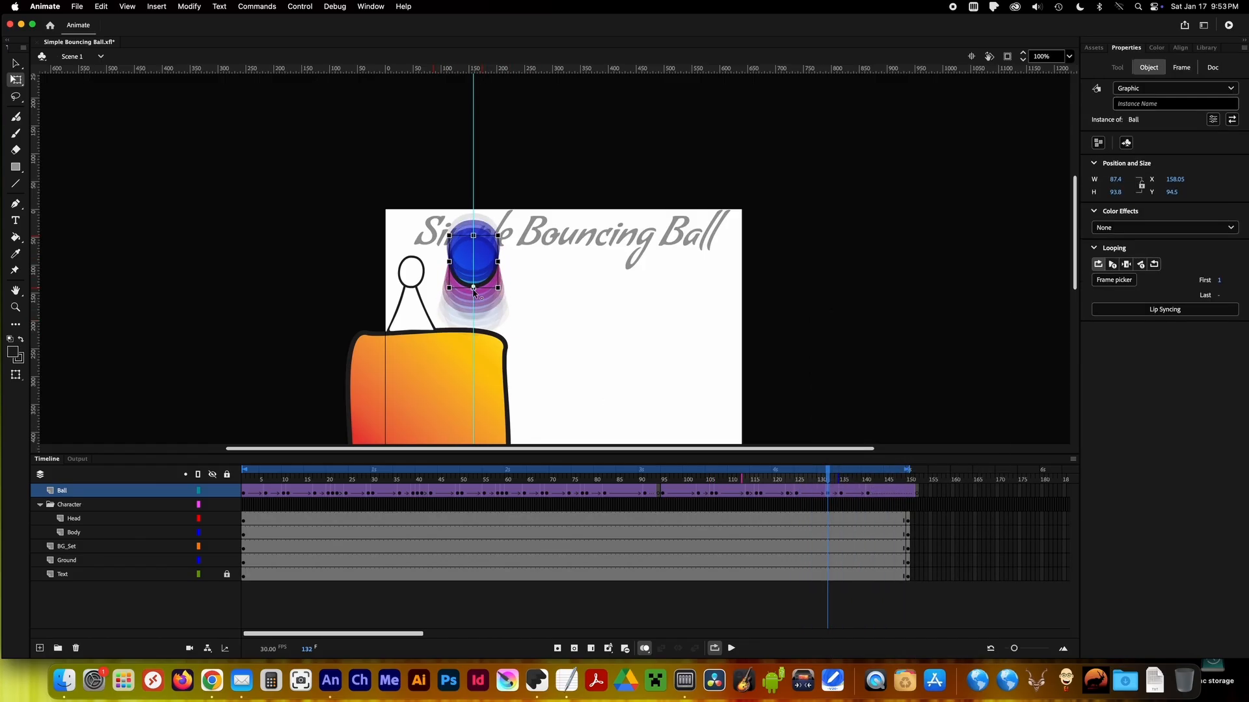
Hold the second rebound peak by copying the Ball keyframe at frame 135 to frame 136.
{"action": "left_click_drag", "start_coordinate": [827, 479], "coordinate": [859, 479]}
{"action": "right_click", "coordinate": [841, 491]}
{"action": "left_click", "coordinate": [850, 487]}
{"action": "right_click", "coordinate": [845, 492]}
{"action": "left_click", "coordinate": [857, 497]}
Insert a Ball keyframe at frame 139 and stretch the falling ball slightly.
{"action": "right_click", "coordinate": [861, 492]}
{"action": "left_click", "coordinate": [896, 406]}
{"action": "left_click", "coordinate": [474, 286]}
{"action": "left_click_drag", "start_coordinate": [474, 262], "coordinate": [474, 253]}
Insert a Ball keyframe at frame 142 and squash the ball to about 108.7 × 79.25 against the cliff top.
{"action": "left_click_drag", "start_coordinate": [859, 480], "coordinate": [873, 479]}
{"action": "left_click", "coordinate": [868, 493]}
{"action": "left_click", "coordinate": [475, 330]}
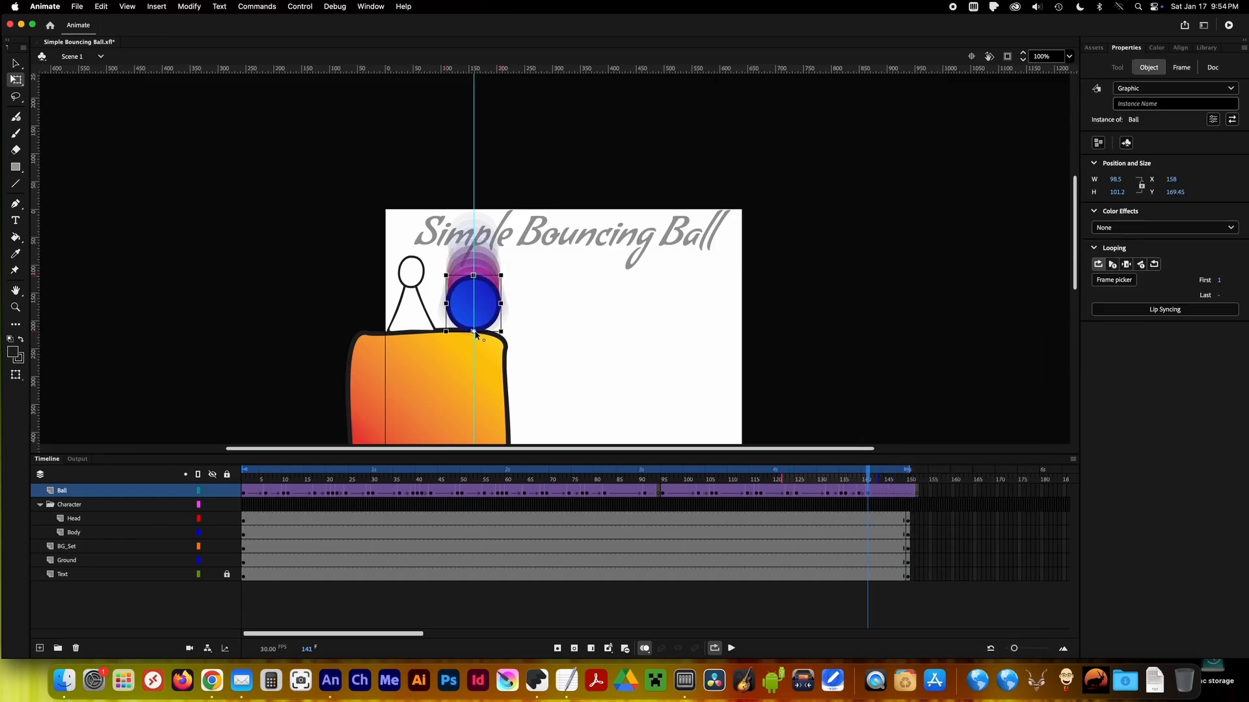
{"action": "right_click", "coordinate": [870, 494]}
{"action": "left_click", "coordinate": [876, 474]}
{"action": "left_click", "coordinate": [871, 470]}
{"action": "right_click", "coordinate": [877, 490]}
{"action": "left_click", "coordinate": [497, 306]}
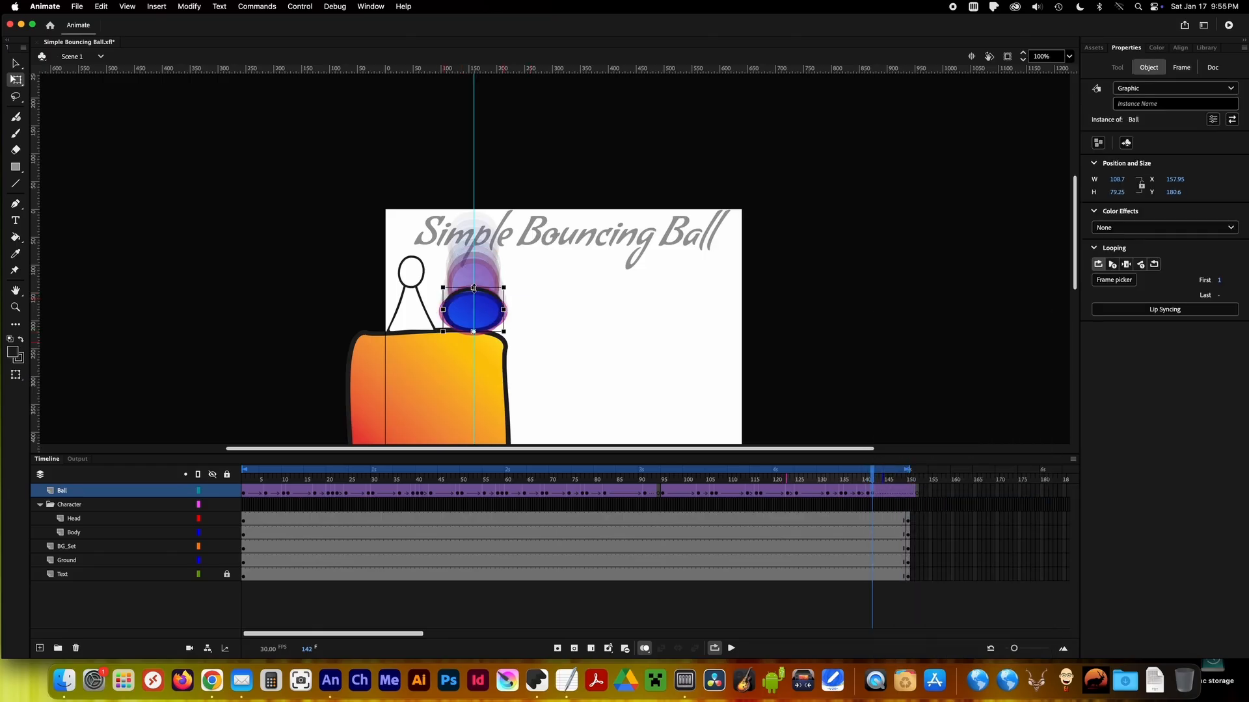
Insert a Ball keyframe at frame 144 and adjust the recovering ball's shape.
{"action": "left_click", "coordinate": [884, 494]}
{"action": "right_click", "coordinate": [884, 495]}
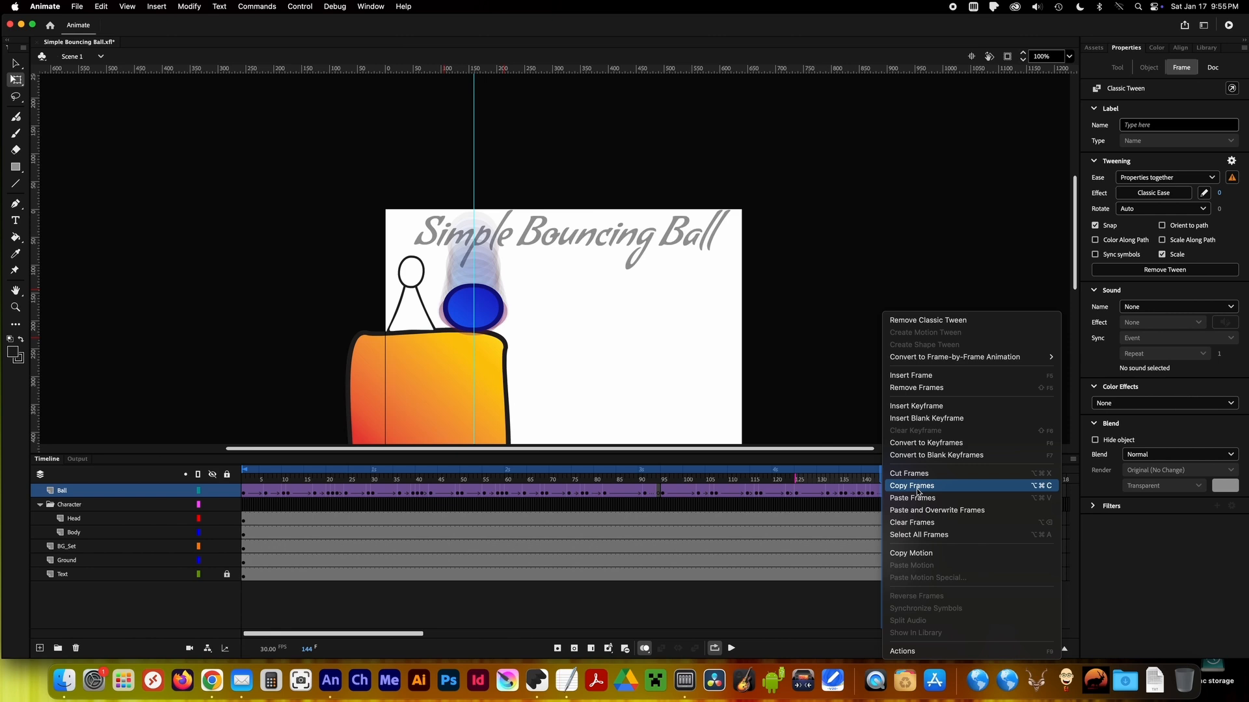
{"action": "left_click", "coordinate": [917, 406]}
{"action": "left_click_drag", "start_coordinate": [882, 480], "coordinate": [865, 479]}
{"action": "left_click", "coordinate": [474, 280]}
Copy the Ball keyframe from frame 1 to frame 146 and play back the looped animation.
{"action": "left_click", "coordinate": [246, 493]}
{"action": "right_click", "coordinate": [246, 494]}
{"action": "left_click", "coordinate": [277, 492]}
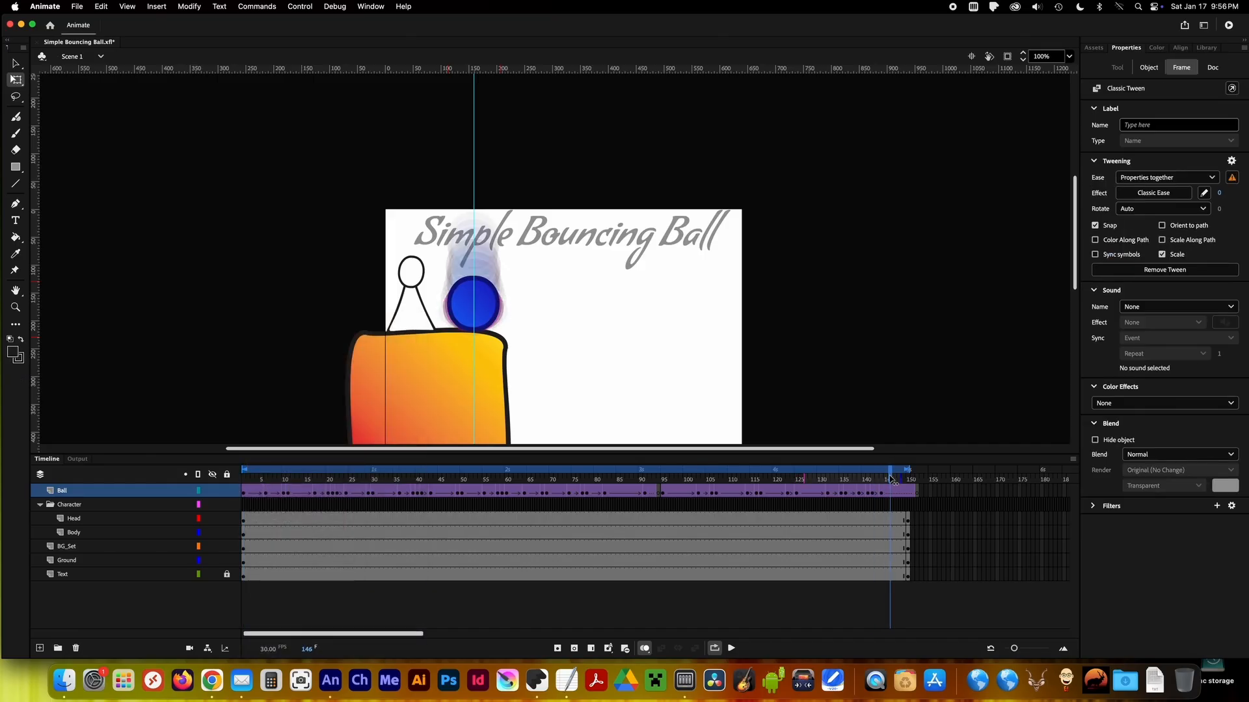
{"action": "right_click", "coordinate": [890, 480]}
{"action": "left_click", "coordinate": [731, 649]}
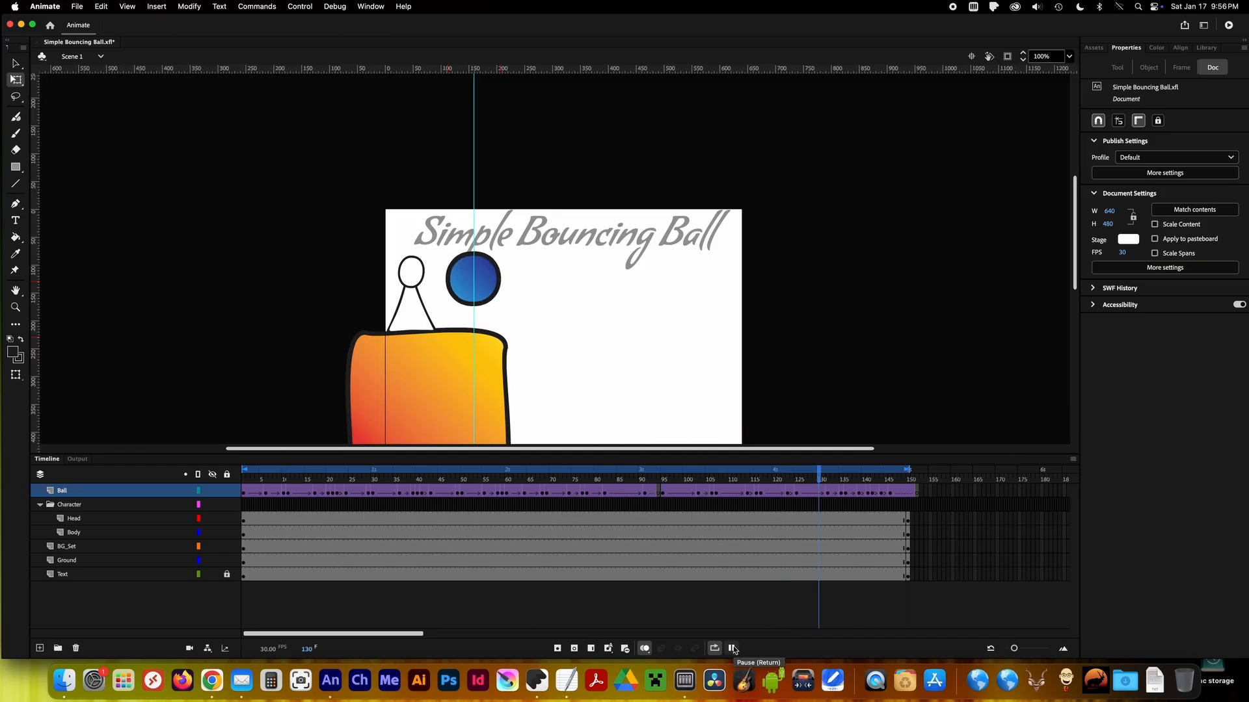
{"action": "left_click", "coordinate": [731, 648]}
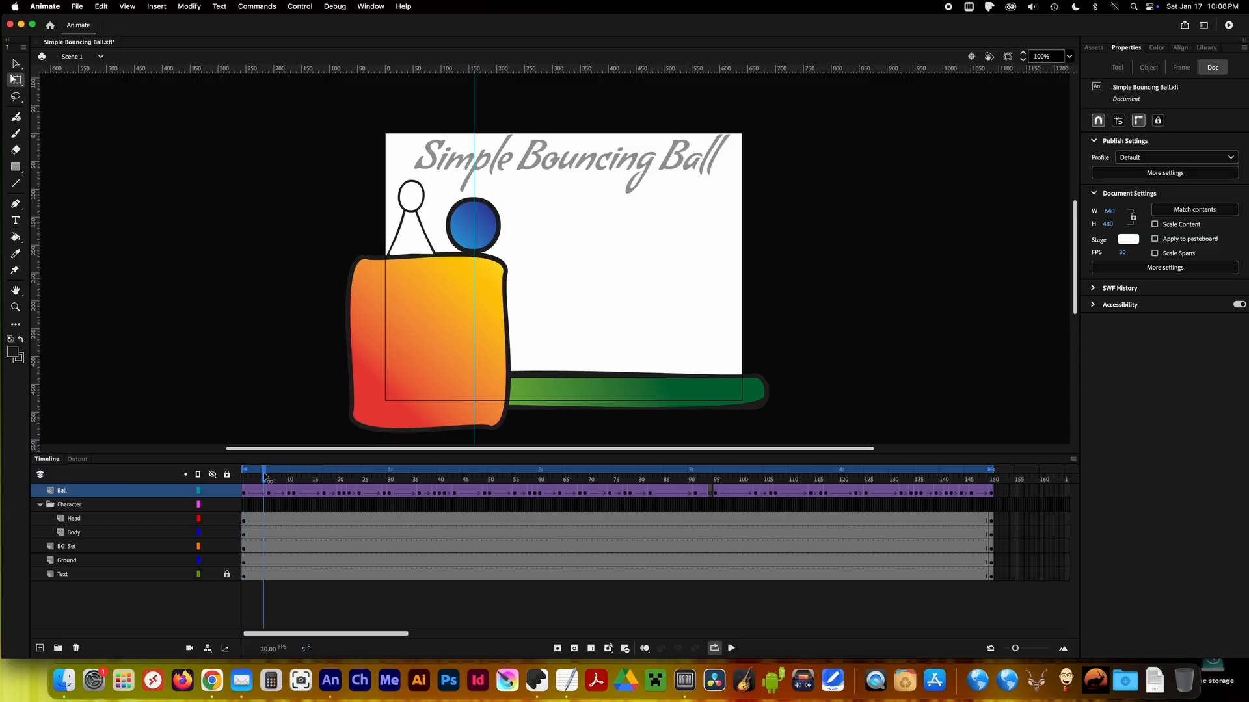
Insert a Body keyframe at frame 6 with the character moved beside the ball, and another at frame 2 squashed to about 105 high.
{"action": "right_click", "coordinate": [250, 539]}
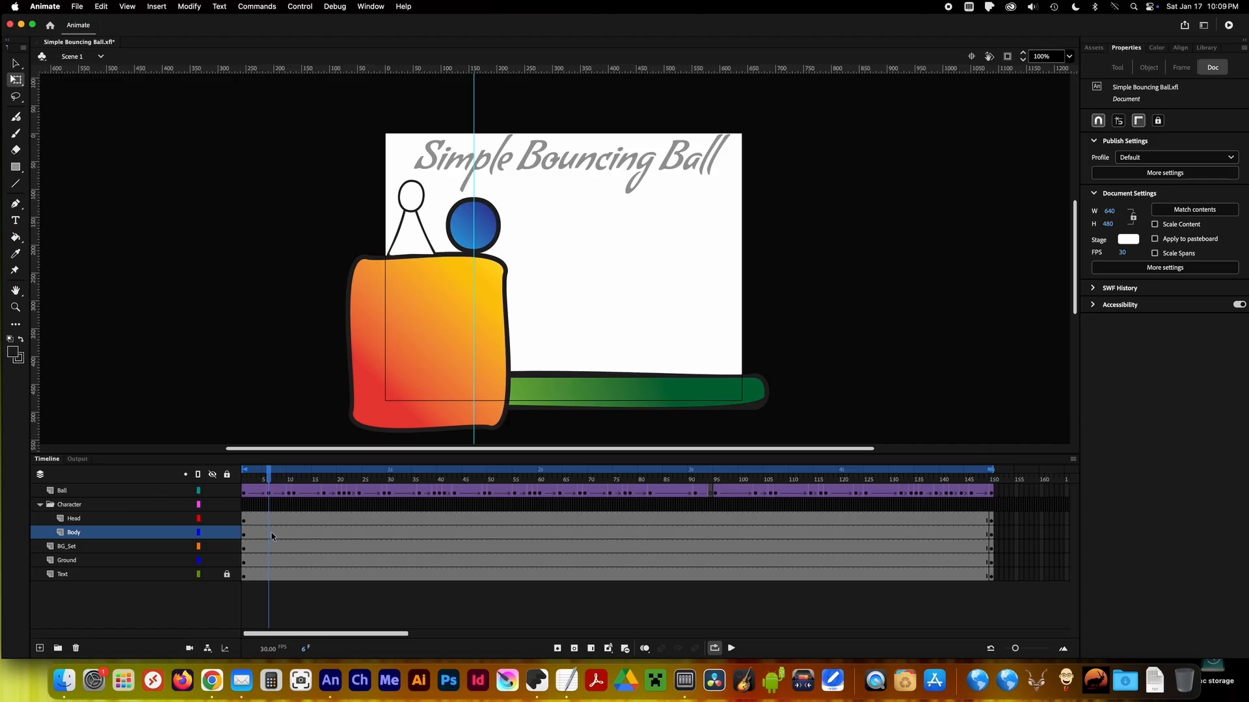
{"action": "right_click", "coordinate": [272, 539]}
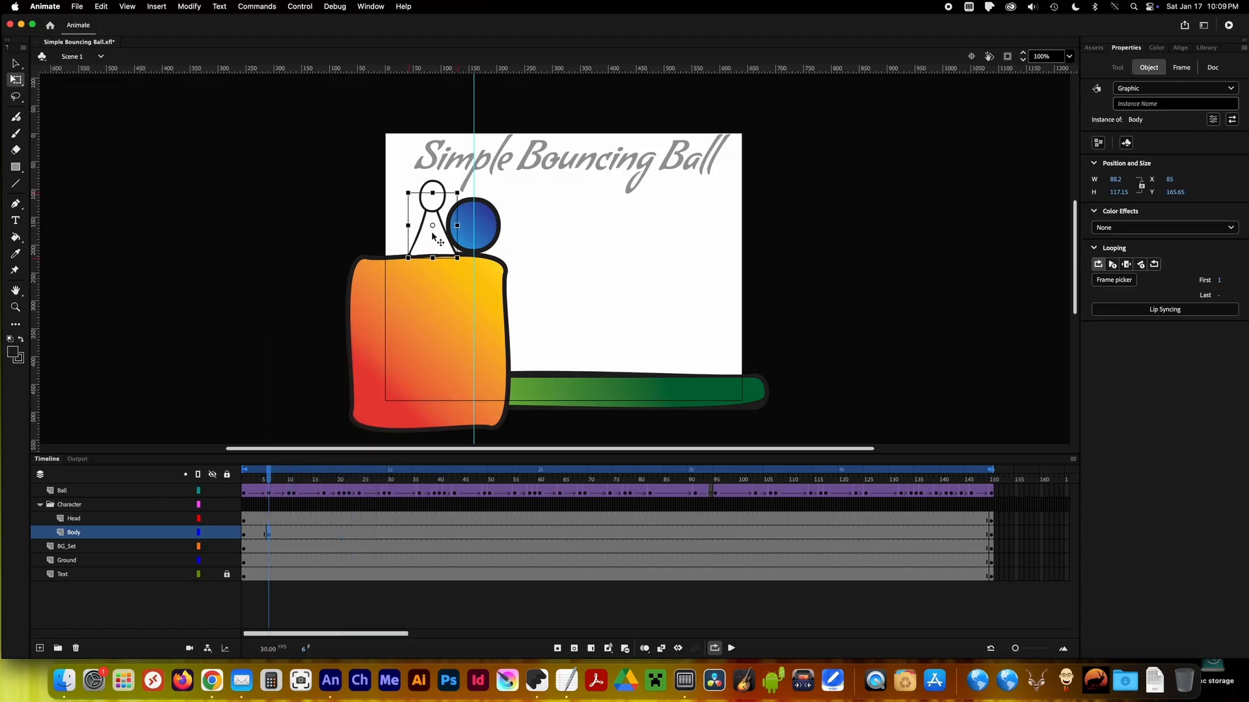
{"action": "left_click", "coordinate": [260, 473]}
{"action": "right_click", "coordinate": [249, 534]}
{"action": "left_click", "coordinate": [274, 474]}
{"action": "left_click", "coordinate": [415, 239]}
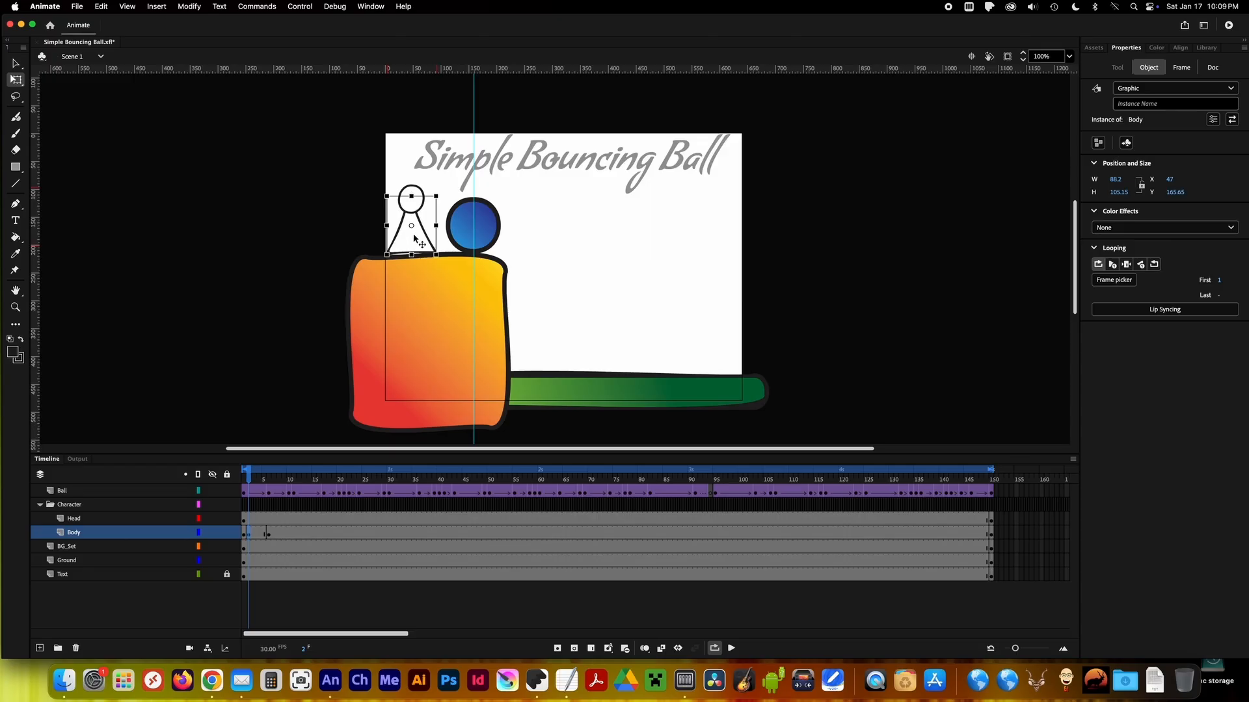
Insert a Body keyframe at frame 4 with the character lifted mid-hop, and shorten the frame 6 body to about 105 high.
{"action": "left_click", "coordinate": [258, 474]}
{"action": "left_click_drag", "start_coordinate": [413, 244], "coordinate": [421, 235]}
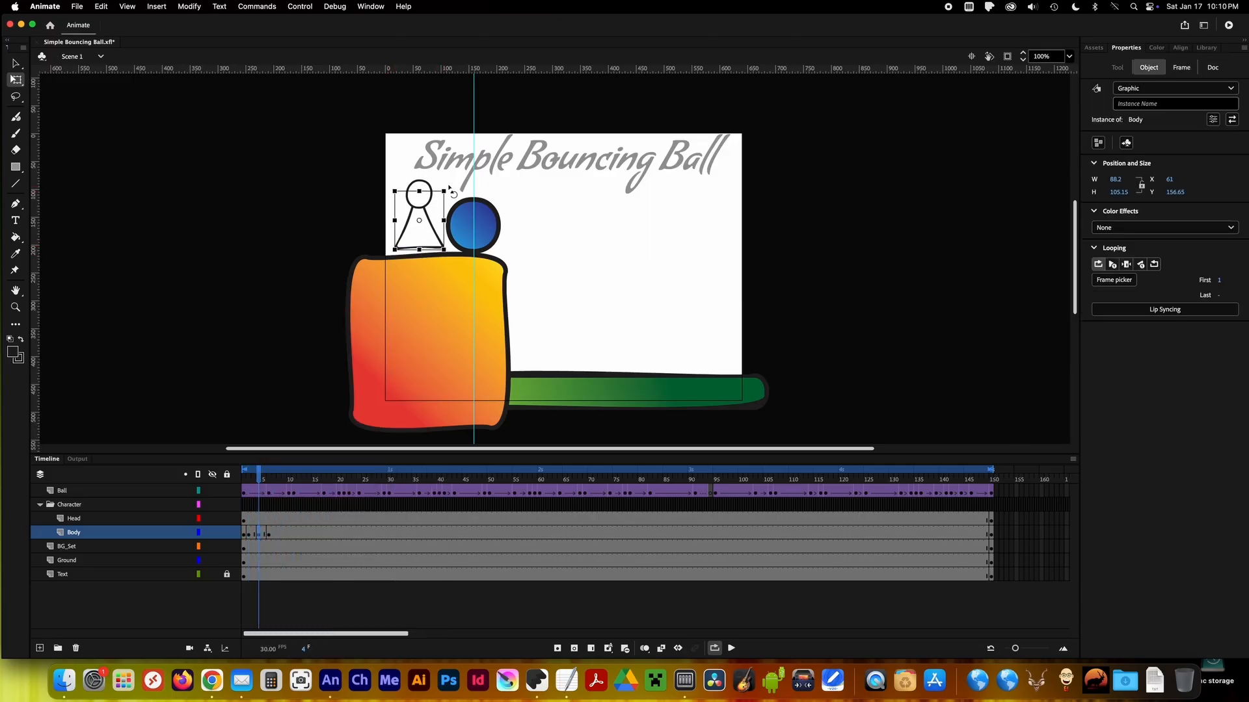
{"action": "left_click", "coordinate": [421, 190]}
{"action": "left_click_drag", "start_coordinate": [262, 475], "coordinate": [269, 474]}
{"action": "left_click", "coordinate": [432, 238]}
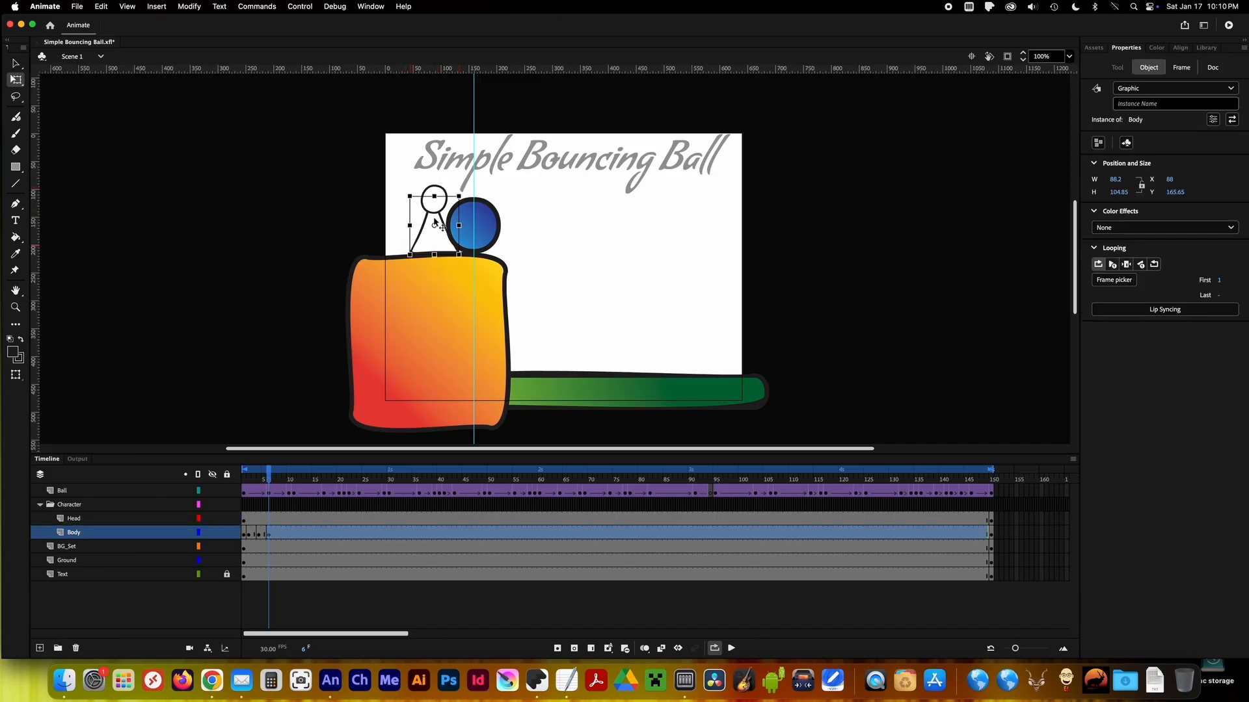
Insert a Body keyframe at frame 8 and squash the character further down beside the ball.
{"action": "left_click", "coordinate": [251, 475]}
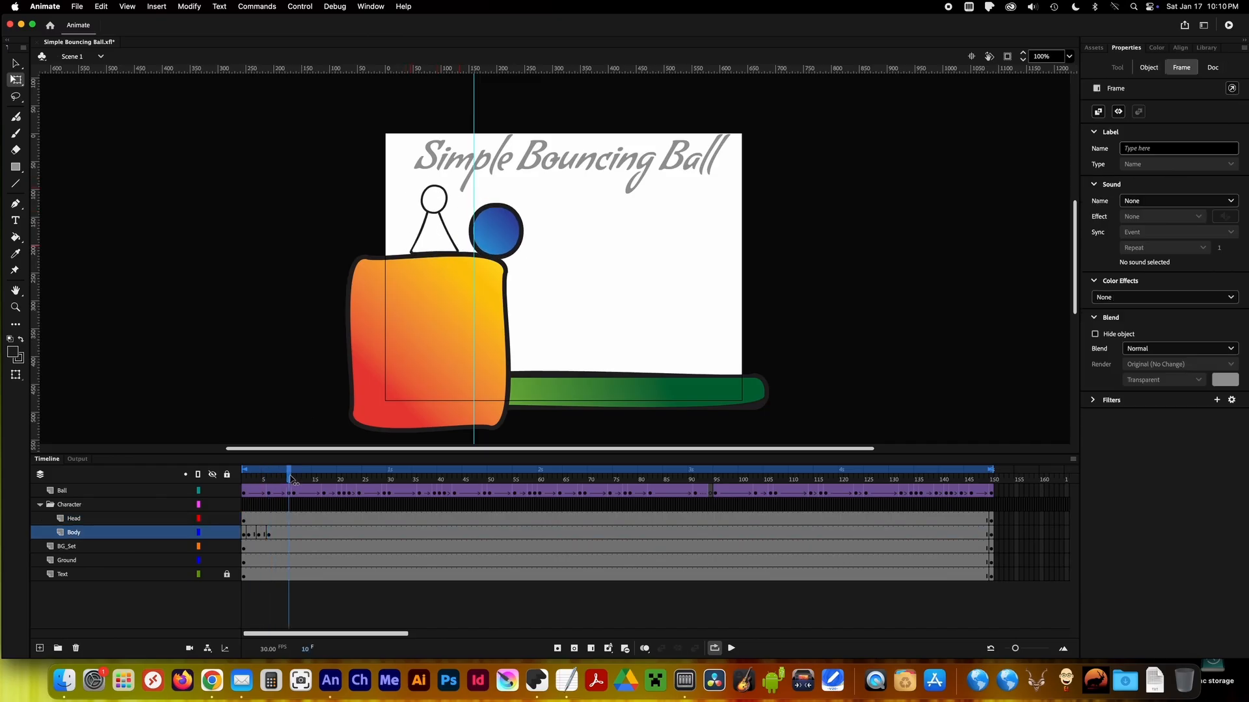
{"action": "right_click", "coordinate": [280, 532]}
{"action": "left_click", "coordinate": [315, 405]}
{"action": "left_click_drag", "start_coordinate": [435, 197], "coordinate": [434, 199]}
{"action": "left_click", "coordinate": [442, 208]}
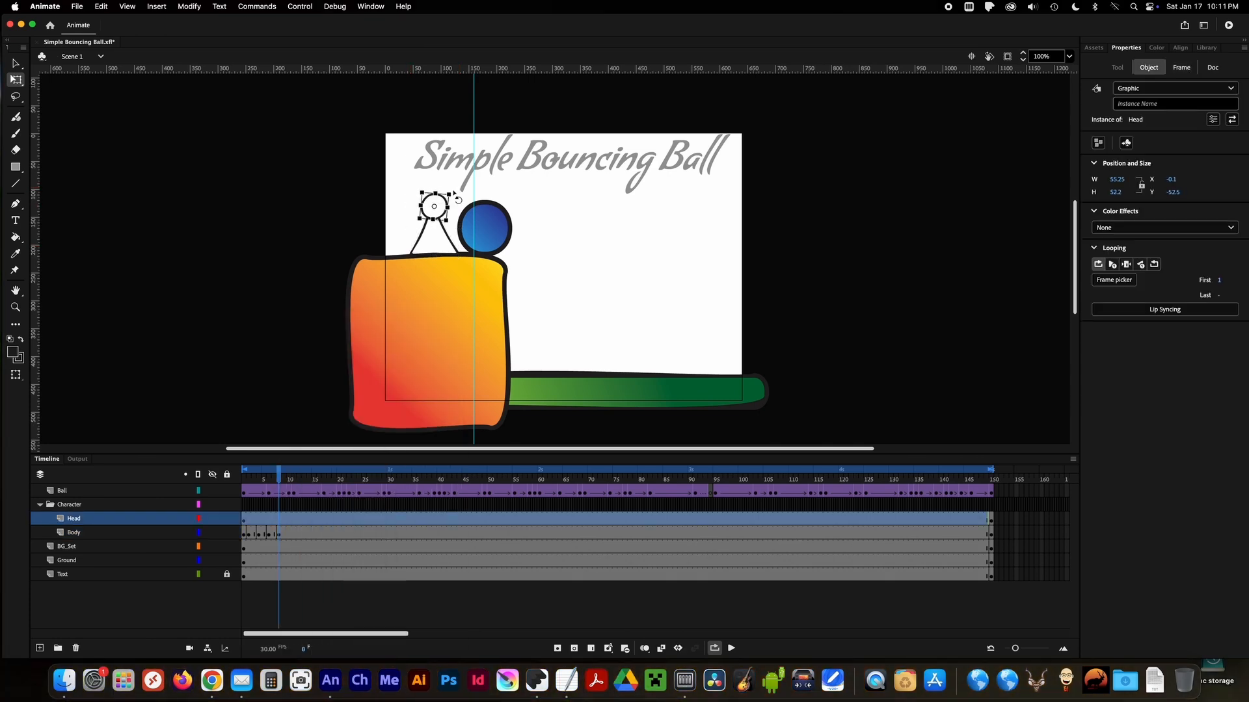
Insert a Body keyframe at frame 10 and tilt the character slightly back from the ball.
{"action": "left_click", "coordinate": [281, 476]}
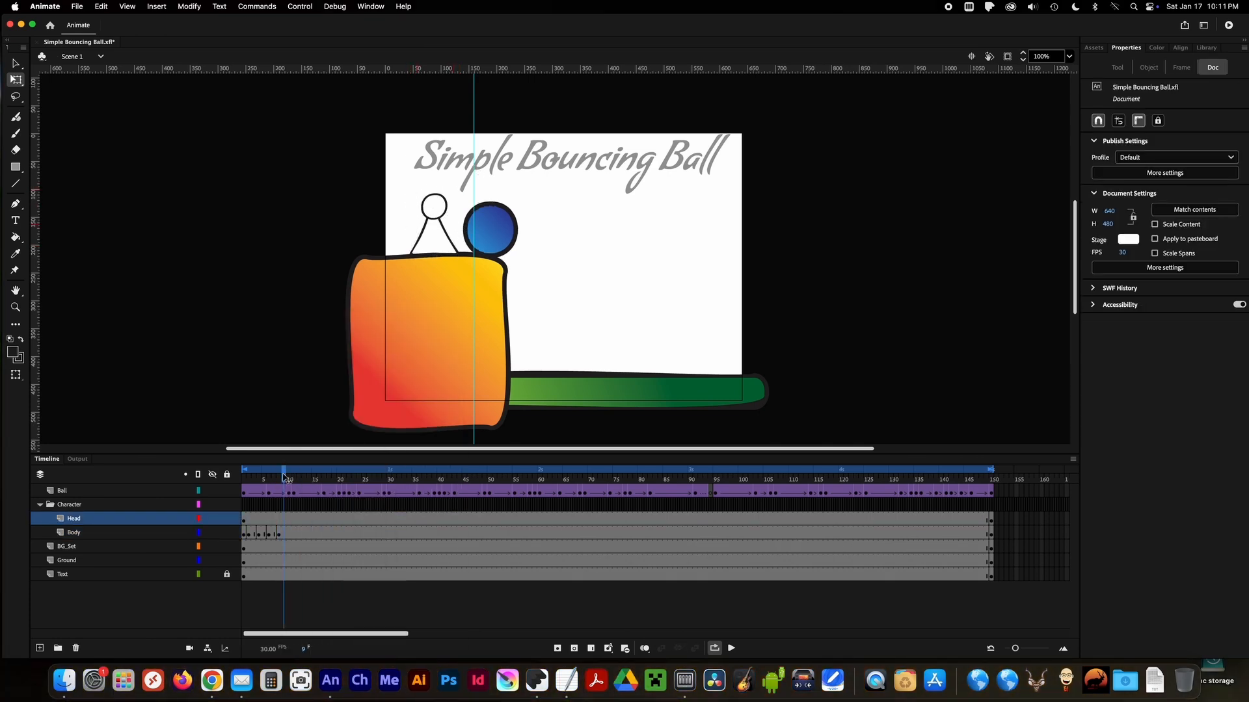
{"action": "right_click", "coordinate": [289, 533]}
{"action": "left_click", "coordinate": [315, 405]}
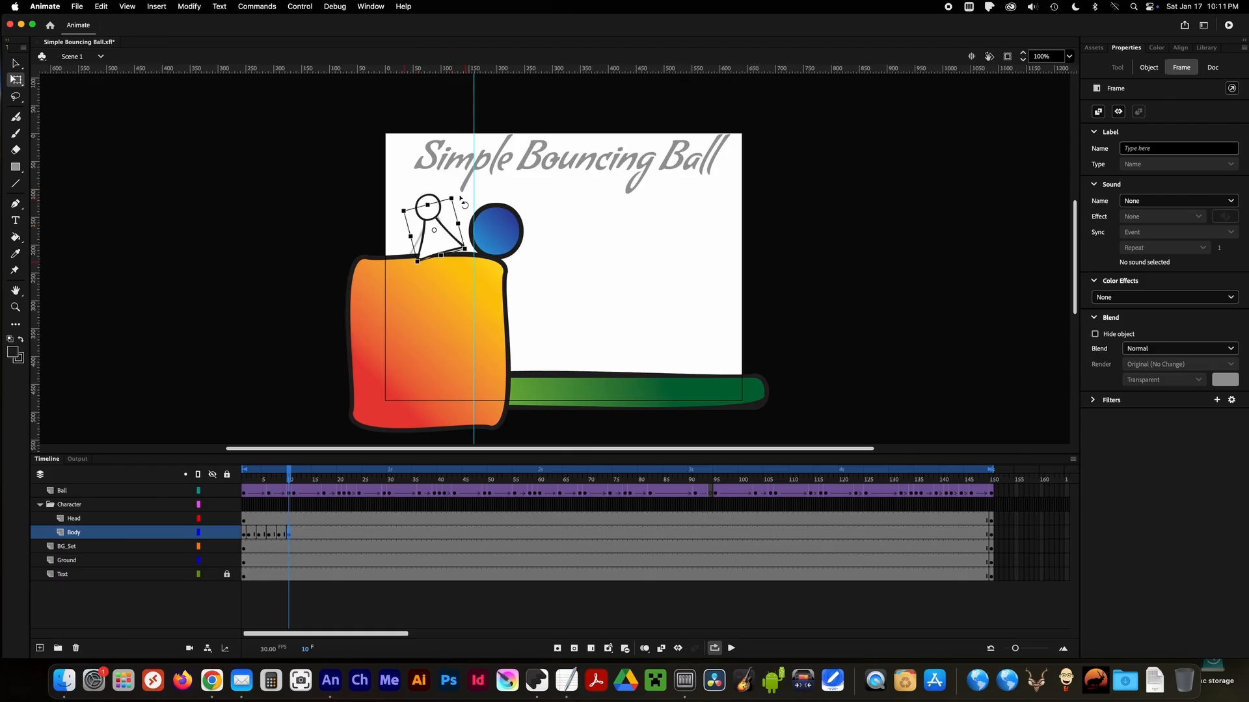
{"action": "left_click_drag", "start_coordinate": [463, 203], "coordinate": [460, 189]}
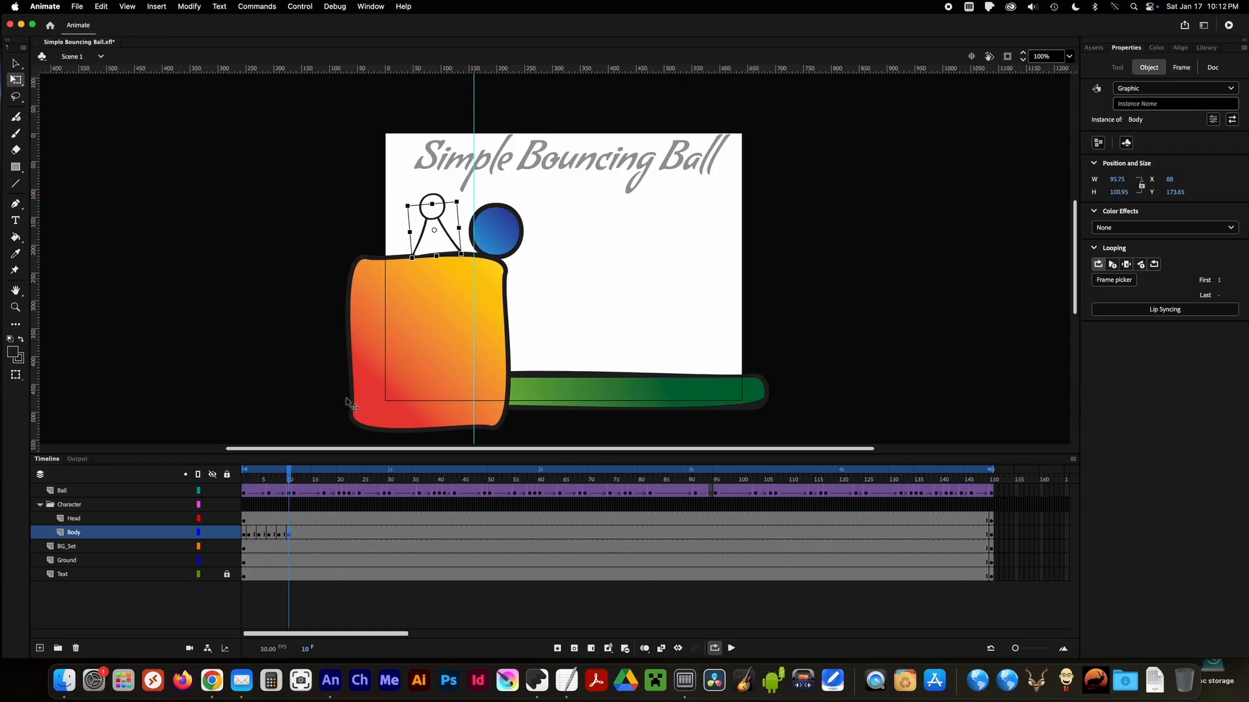
Insert a Body keyframe at frame 13 and stretch the character to about 91 × 115 while hopping back above the cliff.
{"action": "left_click", "coordinate": [293, 480]}
{"action": "right_click", "coordinate": [304, 533]}
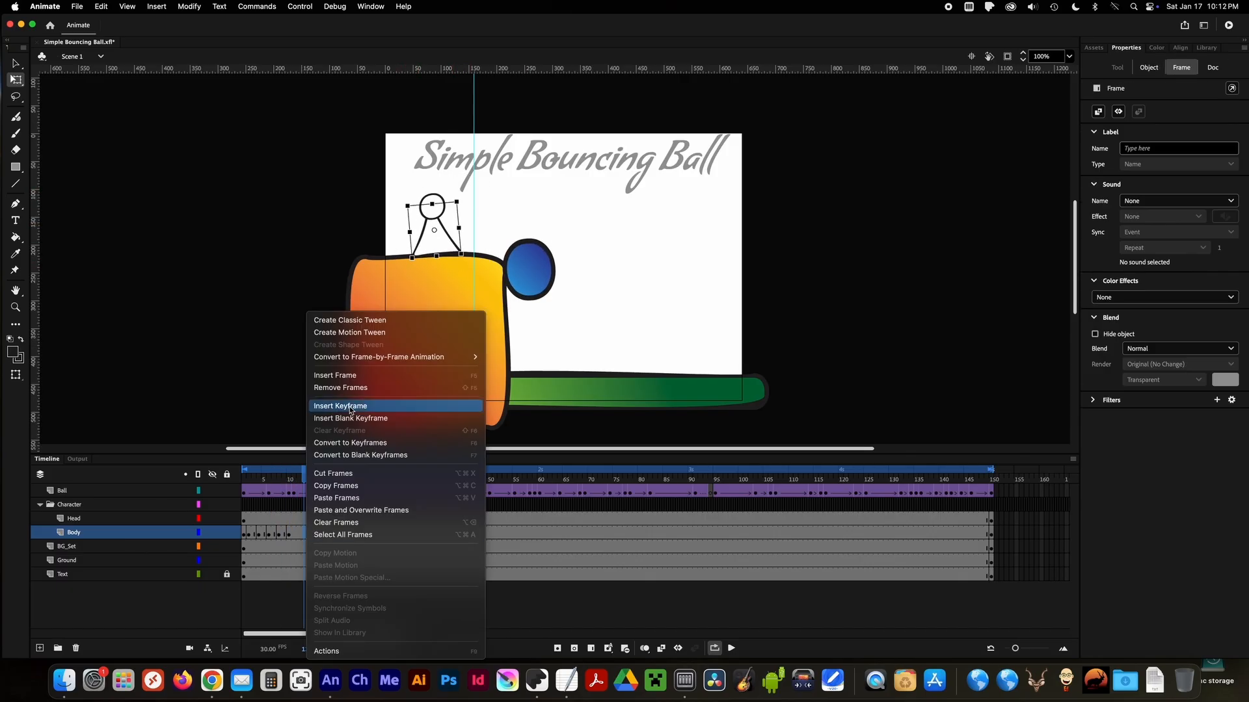
{"action": "left_click", "coordinate": [314, 404]}
{"action": "left_click", "coordinate": [428, 235]}
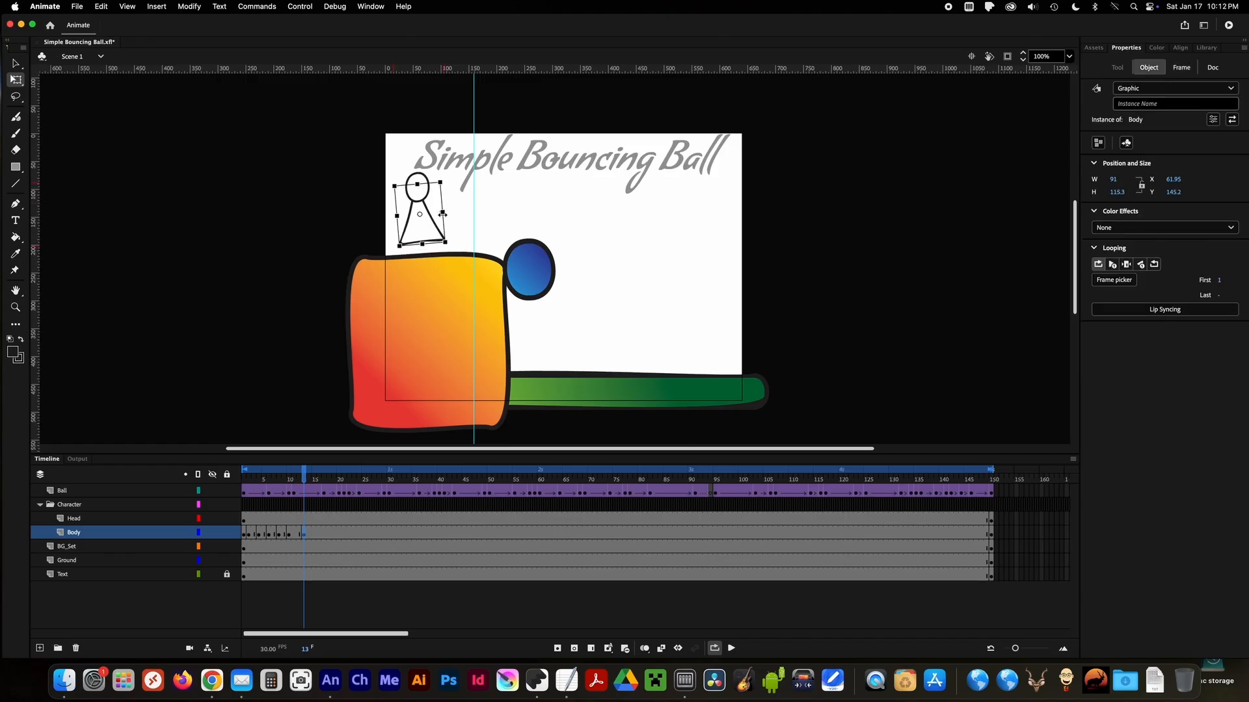
Copy the Body keyframe from frame 1 to frame 16.
{"action": "left_click", "coordinate": [244, 533]}
{"action": "right_click", "coordinate": [244, 533]}
{"action": "left_click", "coordinate": [307, 486]}
{"action": "left_click_drag", "start_coordinate": [245, 473], "coordinate": [315, 474]}
{"action": "left_click", "coordinate": [319, 534]}
{"action": "right_click", "coordinate": [320, 534]}
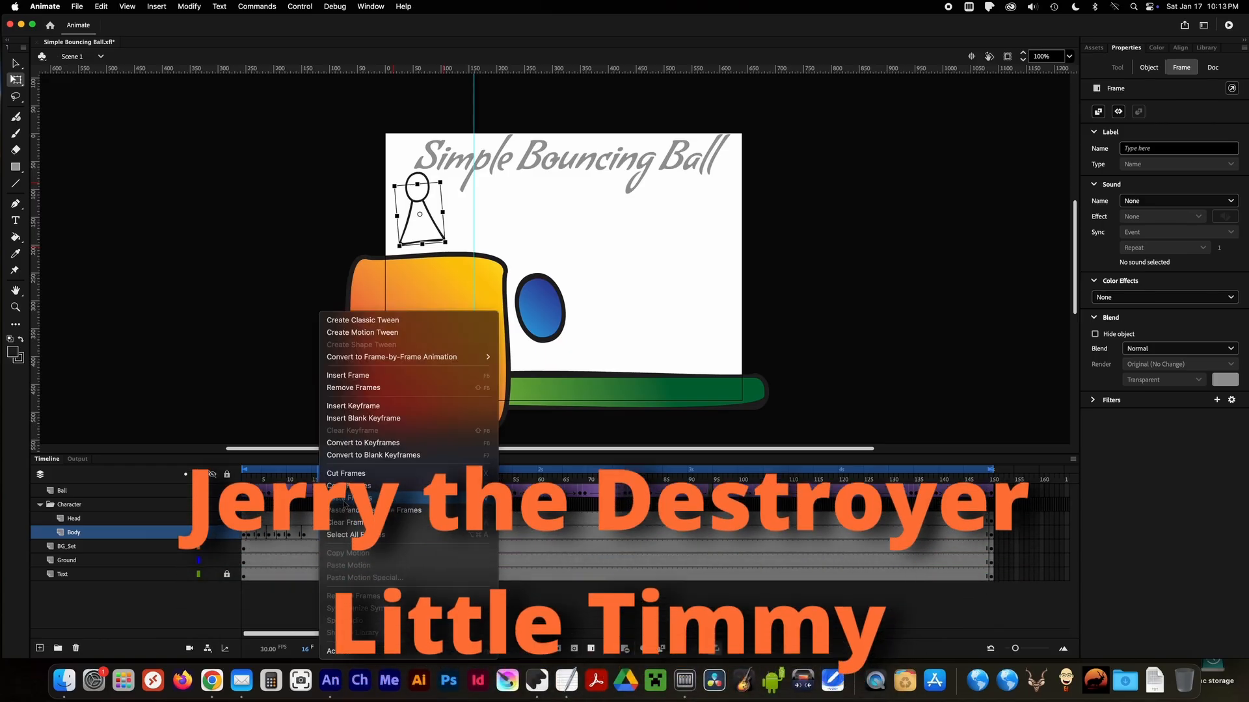
{"action": "left_click", "coordinate": [355, 502]}
Insert a Body keyframe at frame 18 and squash the character to about 105 high on the cliff.
{"action": "left_click", "coordinate": [329, 534]}
{"action": "right_click", "coordinate": [329, 534]}
{"action": "left_click", "coordinate": [341, 405]}
{"action": "left_click_drag", "start_coordinate": [411, 193], "coordinate": [411, 199]}
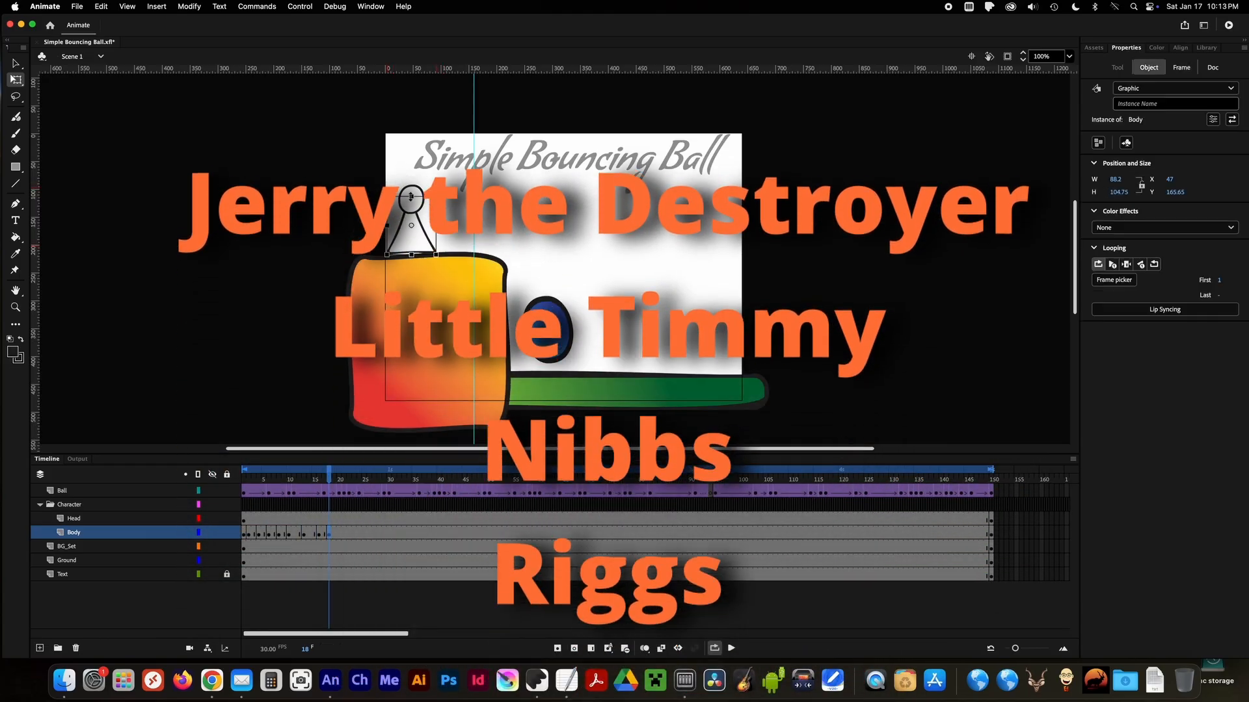
Copy the Body keyframe from frame 1 to frame 20 and play back the character's hop.
{"action": "left_click", "coordinate": [244, 533]}
{"action": "right_click", "coordinate": [244, 534]}
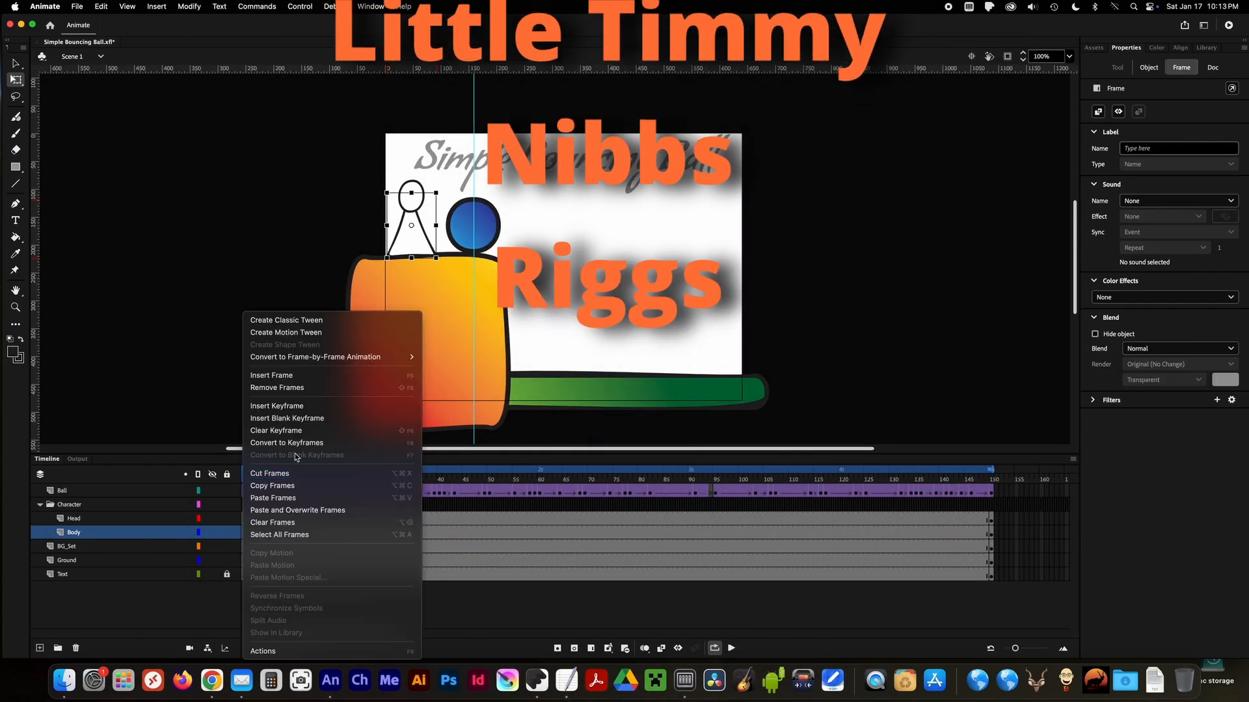
{"action": "left_click", "coordinate": [306, 487]}
{"action": "left_click_drag", "start_coordinate": [314, 475], "coordinate": [339, 474]}
{"action": "right_click", "coordinate": [340, 534]}
{"action": "left_click", "coordinate": [403, 498]}
{"action": "left_click", "coordinate": [731, 648]}
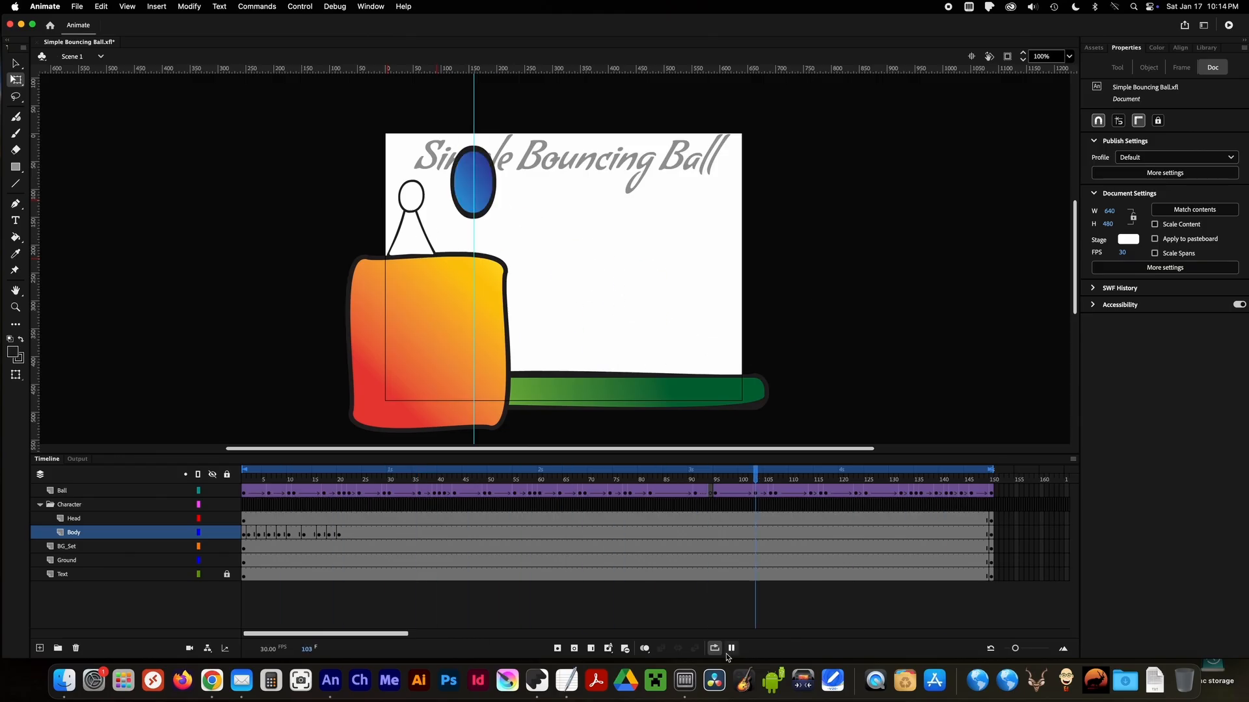
{"action": "left_click", "coordinate": [346, 487]}
{"action": "left_click", "coordinate": [412, 201]}
{"action": "left_click", "coordinate": [430, 213]}
{"action": "left_click", "coordinate": [416, 201]}
{"action": "left_click_drag", "start_coordinate": [428, 214], "coordinate": [425, 217]}
{"action": "mouse_move", "coordinate": [345, 474]}
{"action": "left_mouse_down"}
{"action": "mouse_move", "coordinate": [416, 478]}
{"action": "mouse_move", "coordinate": [248, 475]}
{"action": "mouse_move", "coordinate": [338, 488]}
{"action": "left_mouse_up"}
{"action": "left_click", "coordinate": [411, 196]}
Insert a Head keyframe at frame 20 and rotate the head slightly to follow the ball.
{"action": "left_click", "coordinate": [245, 523]}
{"action": "right_click", "coordinate": [290, 521]}
{"action": "left_click", "coordinate": [333, 374]}
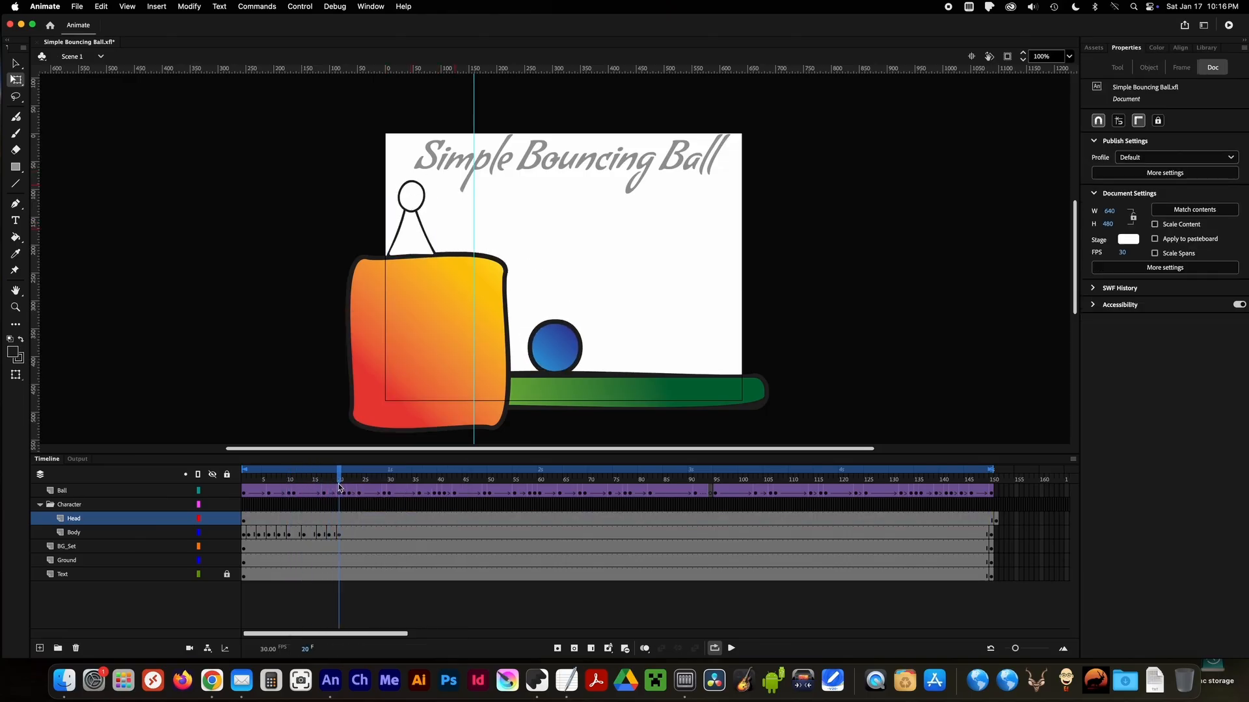
{"action": "left_click", "coordinate": [339, 520]}
{"action": "key", "text": "comma"}
{"action": "left_click", "coordinate": [419, 215]}
Insert Head keyframes at frames 30, 40, 50 and 59, rotating the head to follow each bounce.
{"action": "left_click_drag", "start_coordinate": [323, 472], "coordinate": [535, 472]}
{"action": "right_click", "coordinate": [389, 520]}
{"action": "left_click", "coordinate": [418, 497]}
{"action": "right_click", "coordinate": [440, 520]}
{"action": "left_click", "coordinate": [469, 497]}
{"action": "right_click", "coordinate": [490, 520]}
{"action": "left_click", "coordinate": [518, 497]}
{"action": "right_click", "coordinate": [535, 520]}
{"action": "left_click", "coordinate": [564, 497]}
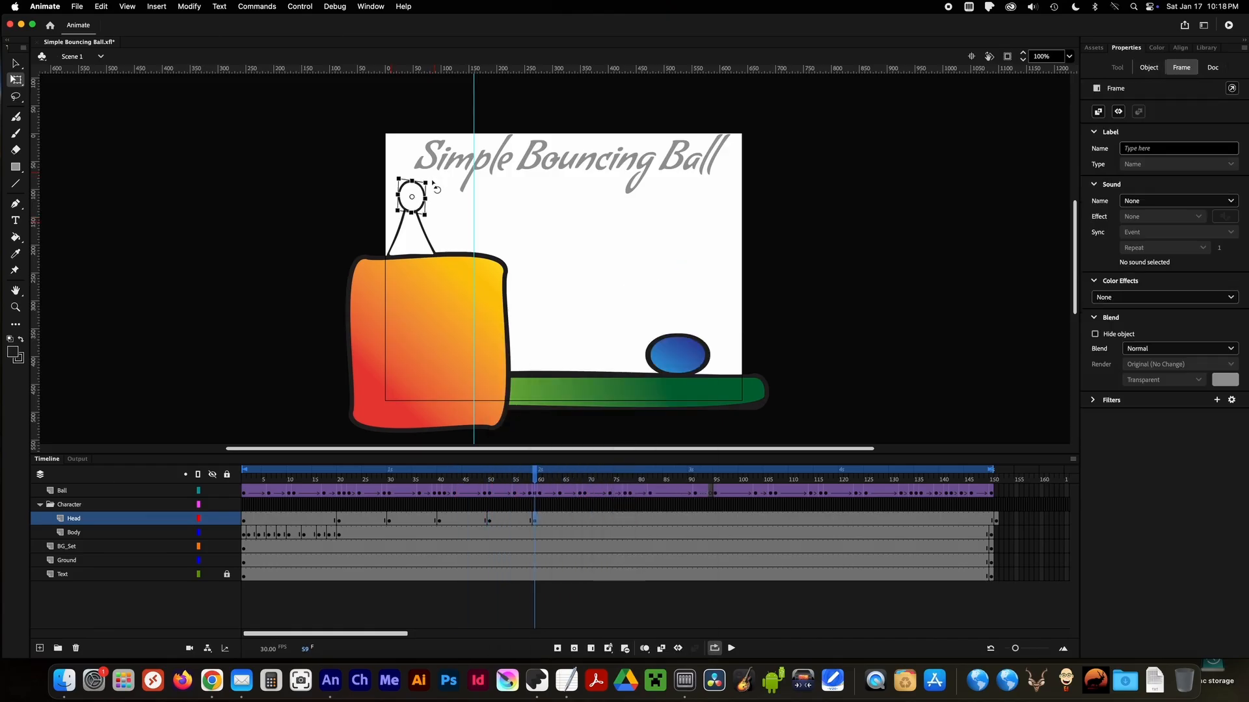
Insert Head keyframes at frames 68 and 78 with the head rotated to follow the ball leaving the stage.
{"action": "right_click", "coordinate": [578, 520]}
{"action": "left_click", "coordinate": [607, 496]}
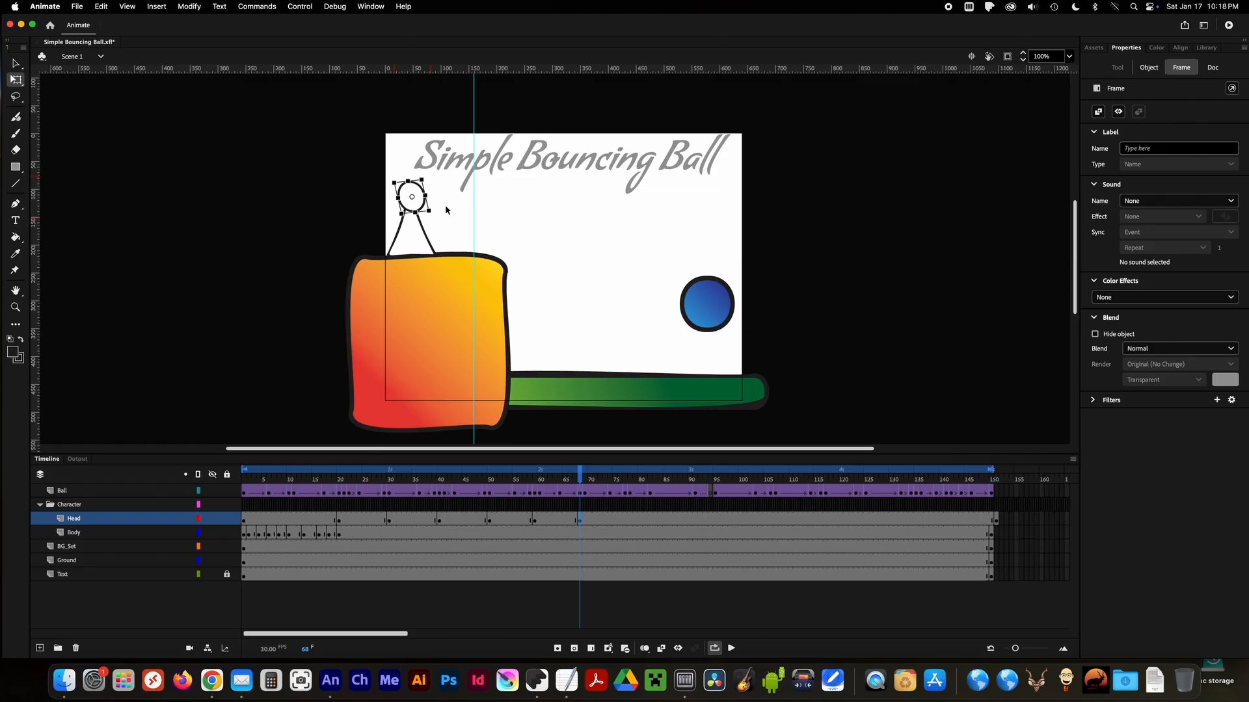
{"action": "left_click_drag", "start_coordinate": [578, 474], "coordinate": [651, 480]}
{"action": "right_click", "coordinate": [625, 520]}
{"action": "left_click", "coordinate": [653, 496]}
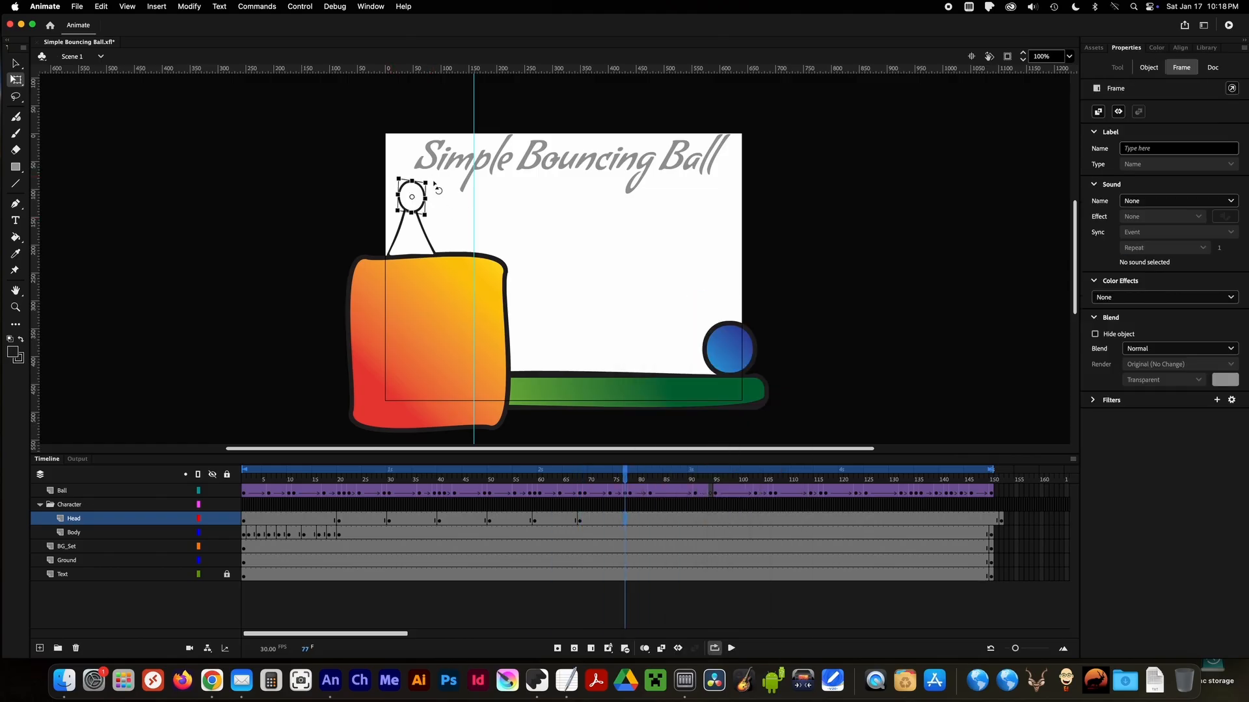
{"action": "right_click", "coordinate": [630, 520]}
{"action": "left_click", "coordinate": [664, 376]}
{"action": "right_click", "coordinate": [629, 521]}
{"action": "left_click", "coordinate": [674, 406]}
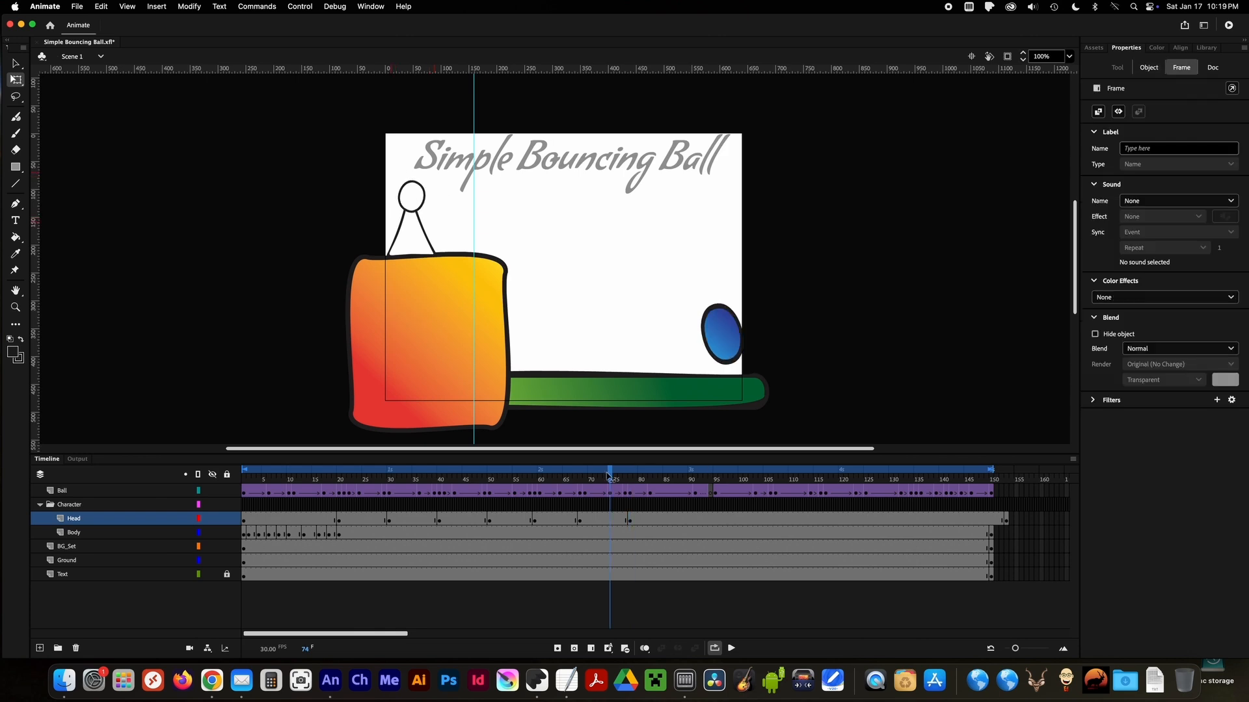
Insert a Head keyframe at frame 95 and tilt the head up toward the ball dropping in from above.
{"action": "right_click", "coordinate": [716, 521]}
{"action": "left_click", "coordinate": [742, 409]}
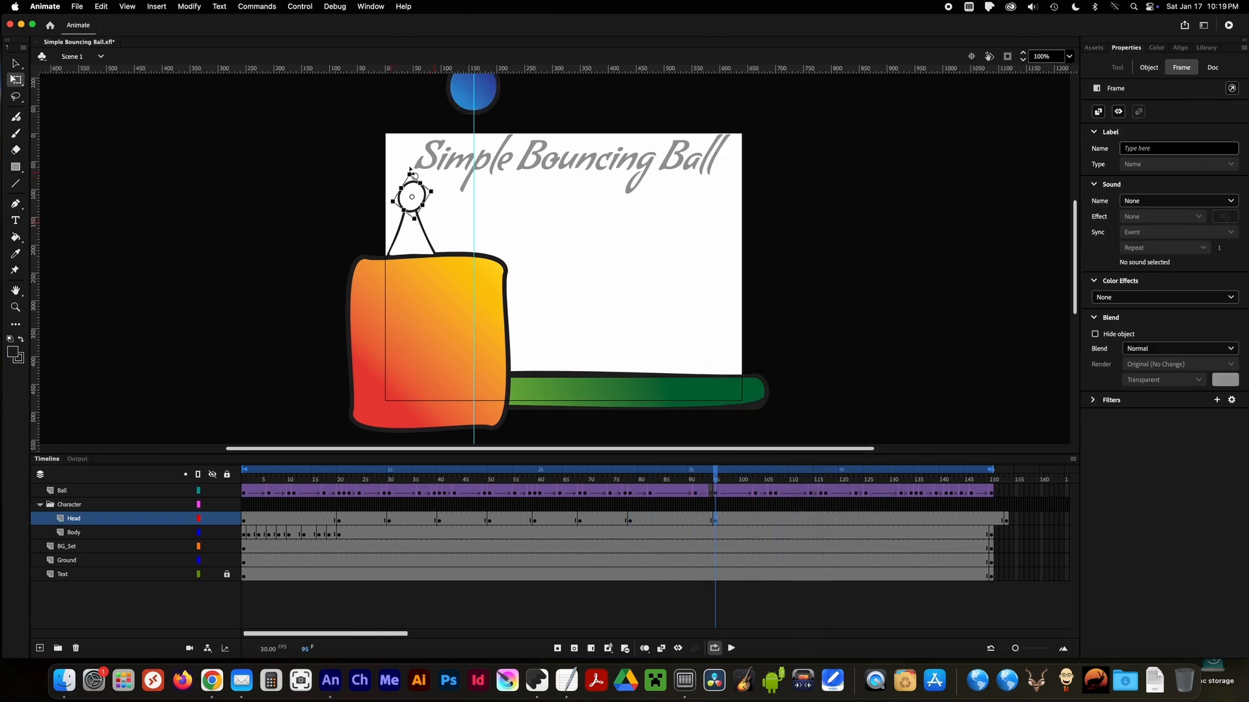
{"action": "left_click_drag", "start_coordinate": [377, 176], "coordinate": [391, 180]}
Insert a Head keyframe at frame 107 and rotate the head down toward the ball squashed on the cliff.
{"action": "left_click_drag", "start_coordinate": [718, 475], "coordinate": [767, 478]}
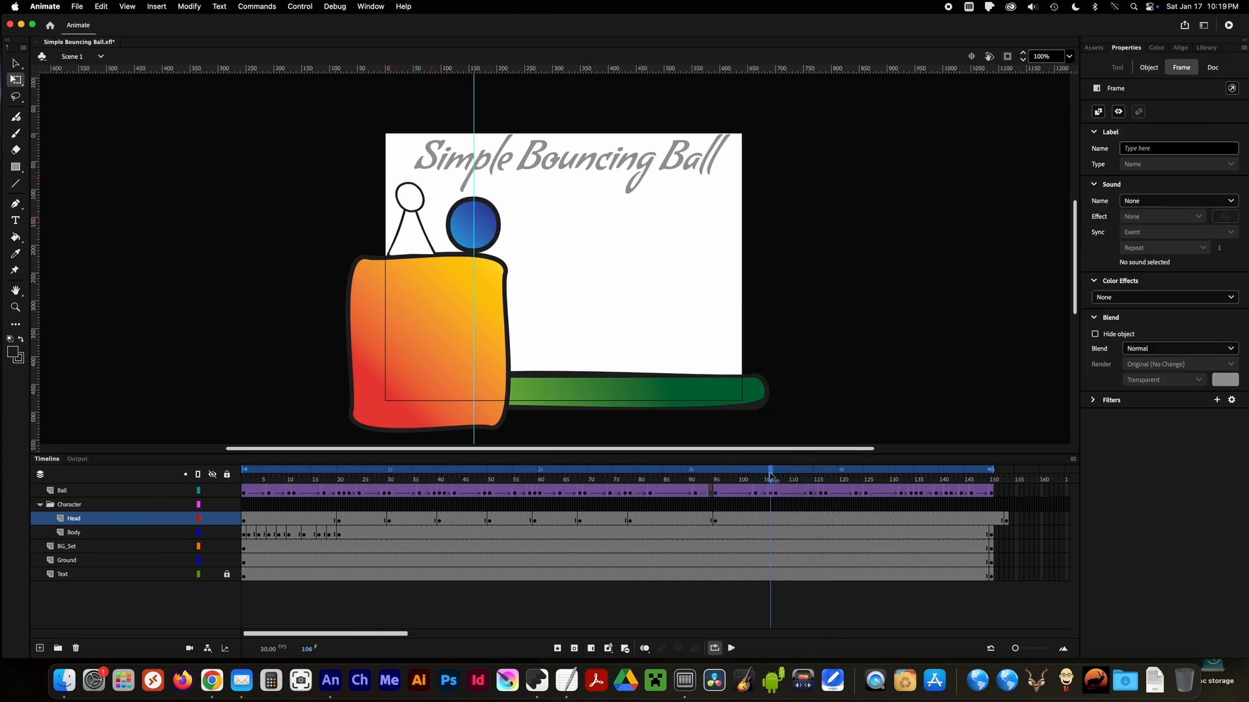
{"action": "left_click", "coordinate": [758, 475]}
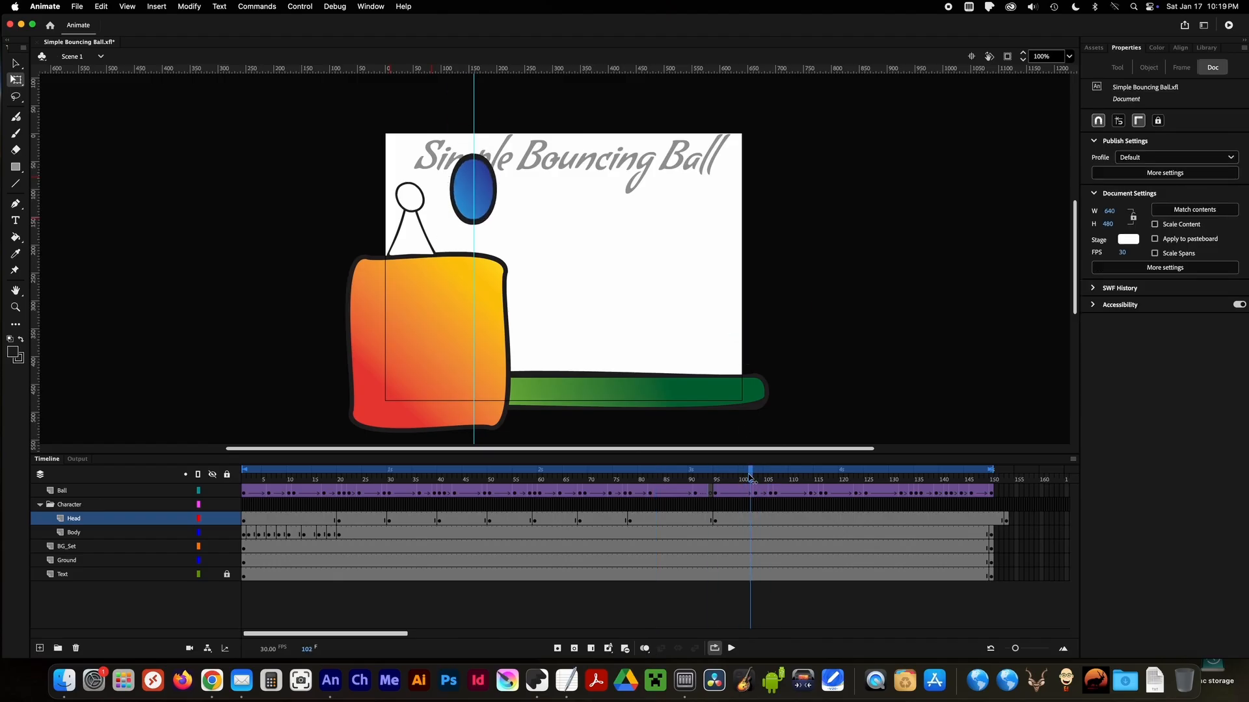
{"action": "left_click", "coordinate": [762, 494]}
{"action": "left_click", "coordinate": [717, 476]}
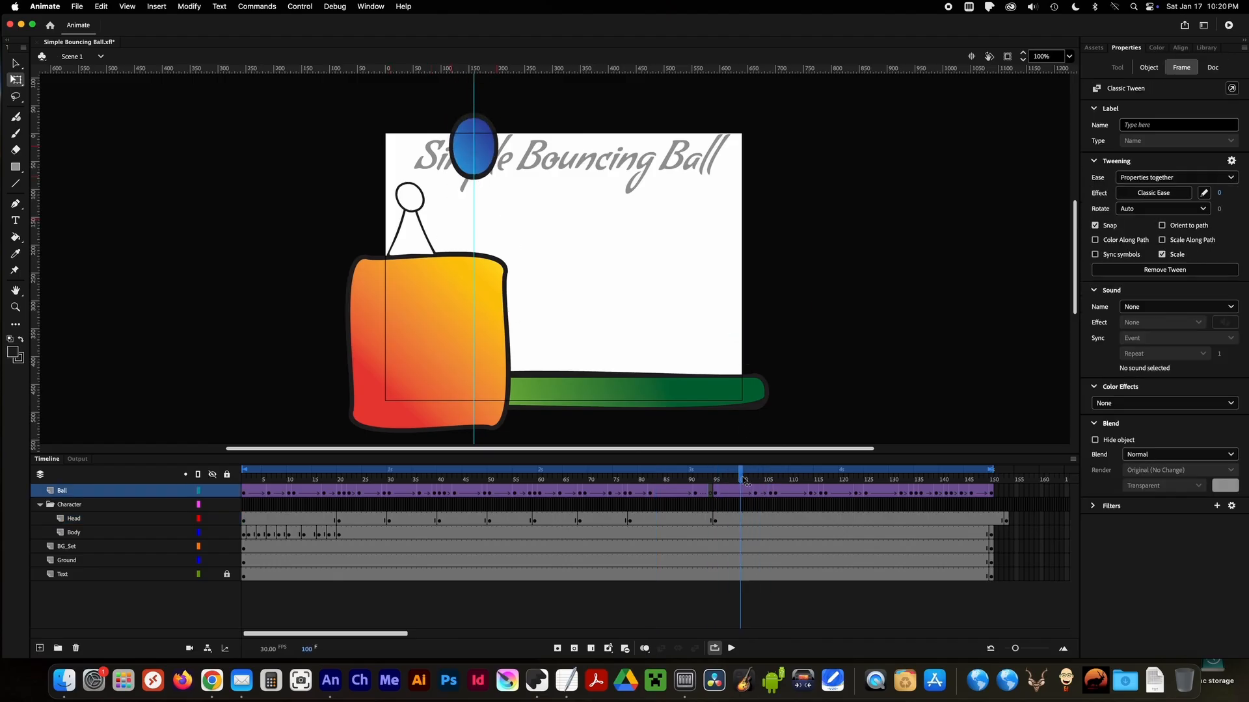
{"action": "left_click_drag", "start_coordinate": [733, 480], "coordinate": [772, 478]}
{"action": "right_click", "coordinate": [775, 518]}
{"action": "left_click", "coordinate": [818, 411]}
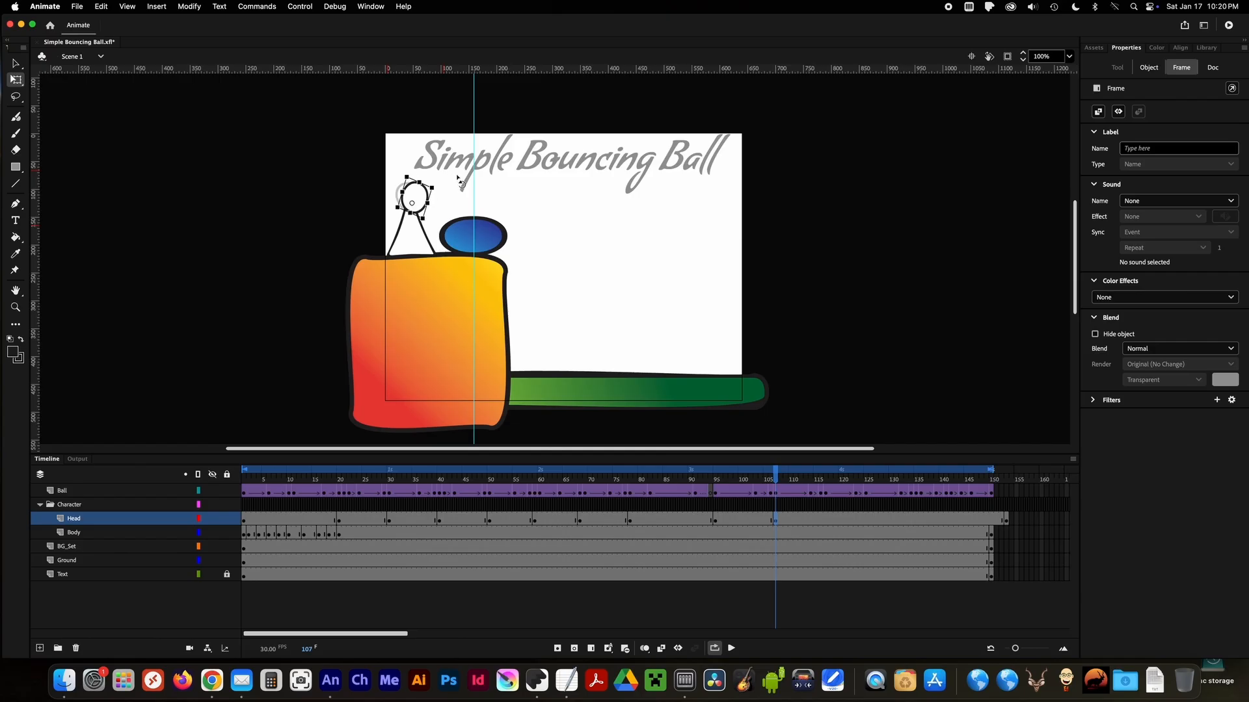
Insert a Head keyframe at frame 116 and rotate the head up toward the rebounding ball.
{"action": "left_click", "coordinate": [820, 492]}
{"action": "right_click", "coordinate": [820, 518]}
{"action": "left_click", "coordinate": [832, 404]}
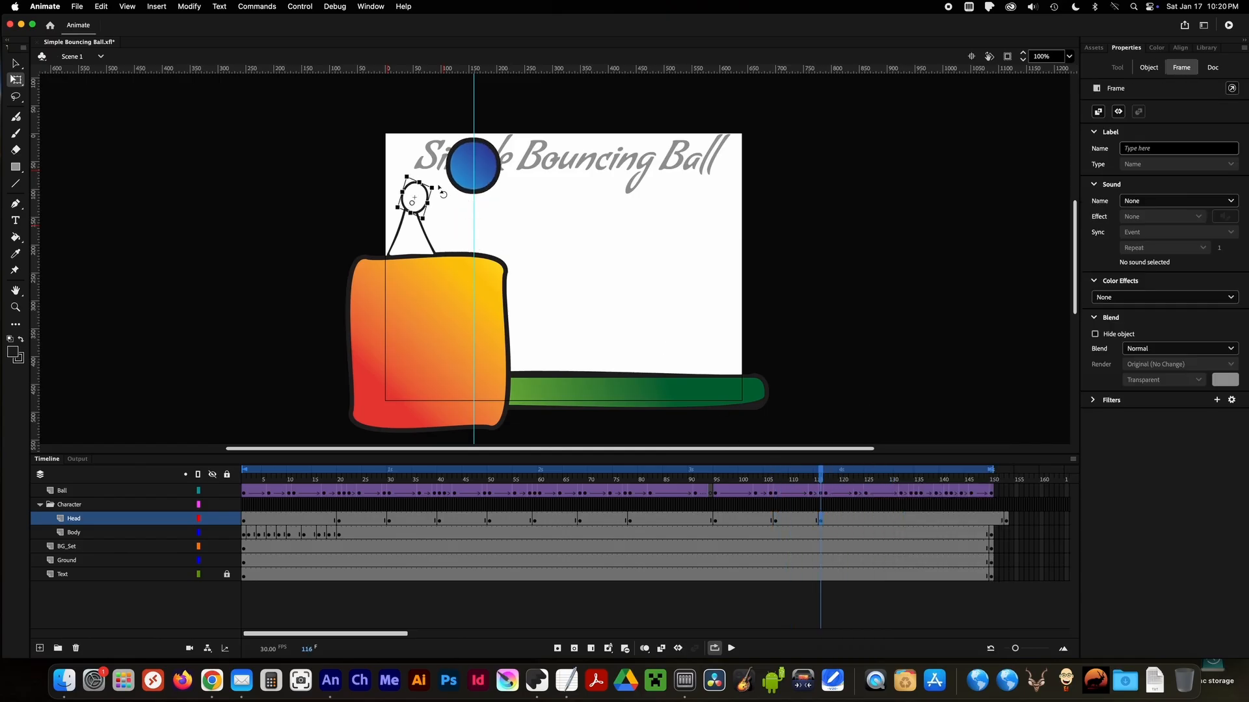
{"action": "left_click_drag", "start_coordinate": [432, 174], "coordinate": [427, 173]}
Insert a Head keyframe at frame 125 and adjust the head's rotation to follow the ball.
{"action": "left_click_drag", "start_coordinate": [821, 478], "coordinate": [866, 479]}
{"action": "right_click", "coordinate": [865, 520]}
{"action": "left_click", "coordinate": [891, 406]}
{"action": "left_click_drag", "start_coordinate": [439, 173], "coordinate": [426, 175]}
Insert a Head keyframe at frame 131 and check the head against the ball's motion in the surrounding frames.
{"action": "left_click", "coordinate": [896, 479]}
{"action": "right_click", "coordinate": [896, 519]}
{"action": "left_click", "coordinate": [938, 407]}
{"action": "left_click", "coordinate": [916, 480]}
{"action": "left_click", "coordinate": [911, 492]}
{"action": "left_click", "coordinate": [474, 179]}
{"action": "left_click", "coordinate": [901, 492]}
{"action": "left_click", "coordinate": [475, 173]}
Insert Head keyframes at frames 141 and 146, rotating the head to follow the ball's last small bounce.
{"action": "left_click_drag", "start_coordinate": [901, 479], "coordinate": [947, 479]}
{"action": "right_click", "coordinate": [947, 519]}
{"action": "left_click", "coordinate": [990, 408]}
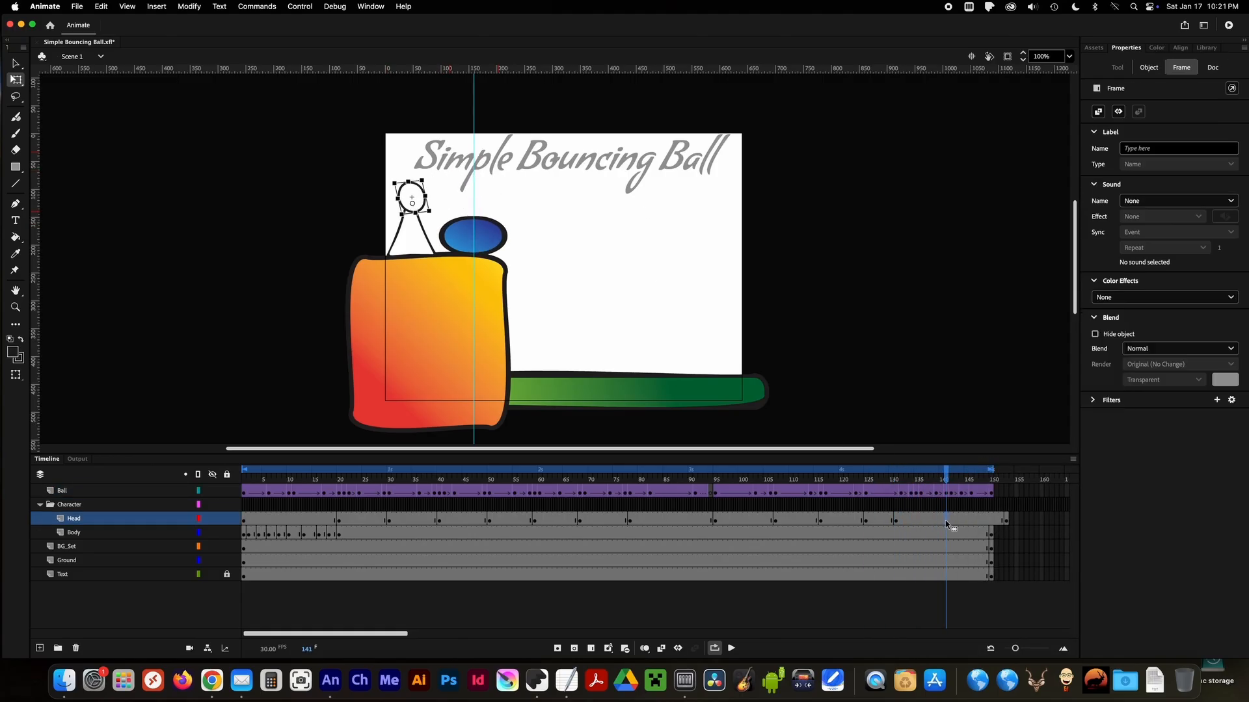
{"action": "left_click_drag", "start_coordinate": [432, 215], "coordinate": [419, 225]}
{"action": "left_click_drag", "start_coordinate": [947, 478], "coordinate": [971, 478]}
{"action": "left_click", "coordinate": [971, 523]}
{"action": "left_click_drag", "start_coordinate": [411, 171], "coordinate": [404, 175]}
Copy the Head keyframe from frame 1 to frame 150 to close the loop.
{"action": "left_click", "coordinate": [1007, 522]}
{"action": "left_click", "coordinate": [244, 522]}
{"action": "right_click", "coordinate": [243, 521]}
{"action": "left_click", "coordinate": [300, 485]}
{"action": "right_click", "coordinate": [991, 520]}
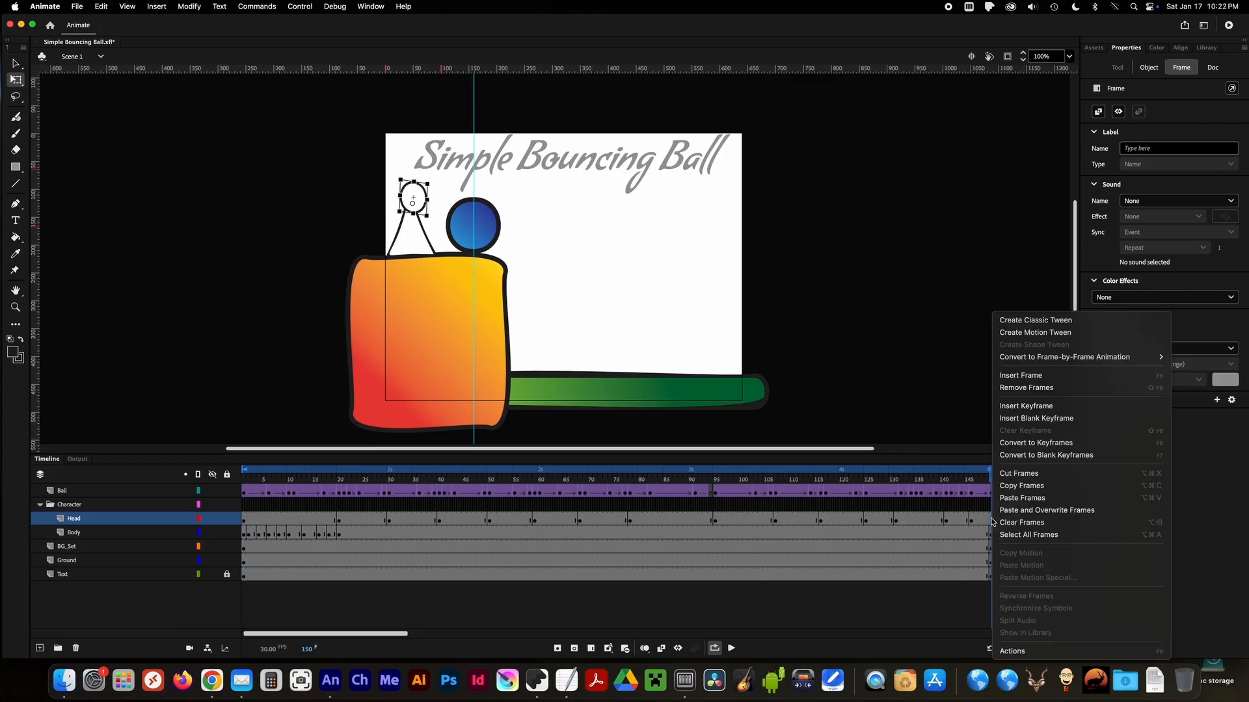
{"action": "left_click", "coordinate": [1034, 498]}
Remove the surplus end keyframe and frames past frame 150 on the Head layer, and play back the animation.
{"action": "left_click", "coordinate": [1007, 521]}
{"action": "right_click", "coordinate": [1007, 522]}
{"action": "left_click", "coordinate": [1066, 432]}
{"action": "left_click", "coordinate": [1007, 521]}
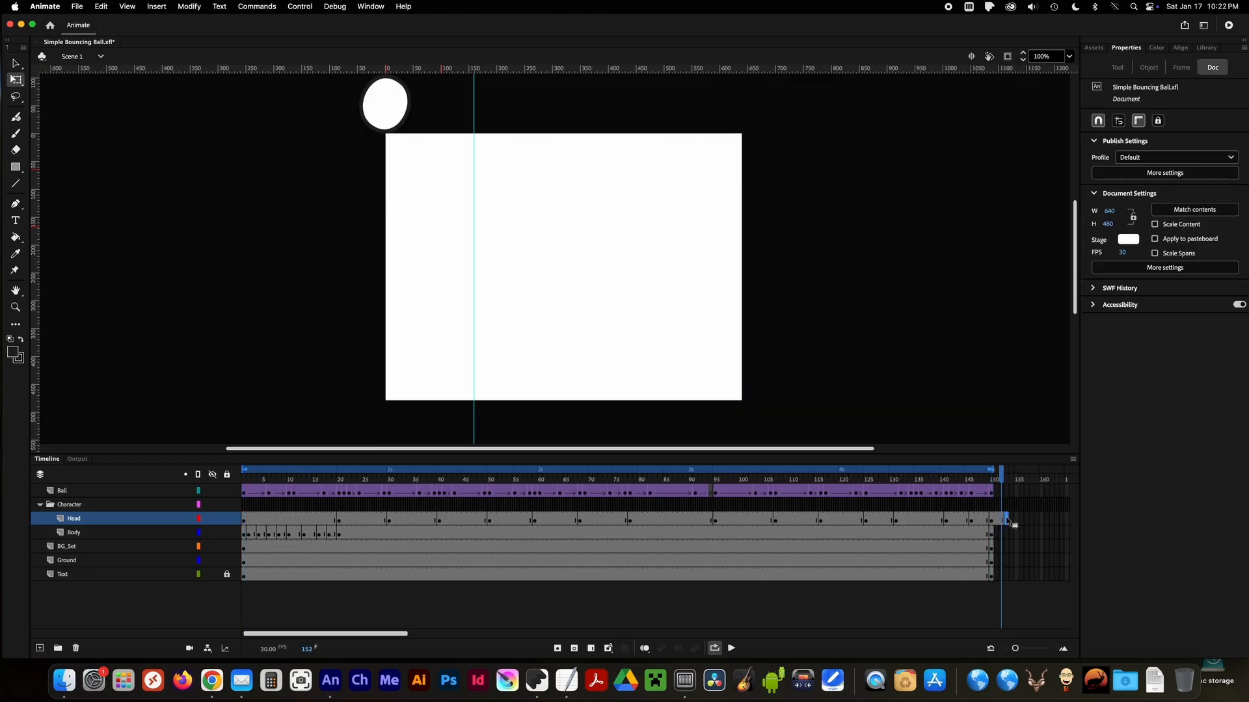
{"action": "left_click", "coordinate": [731, 648]}
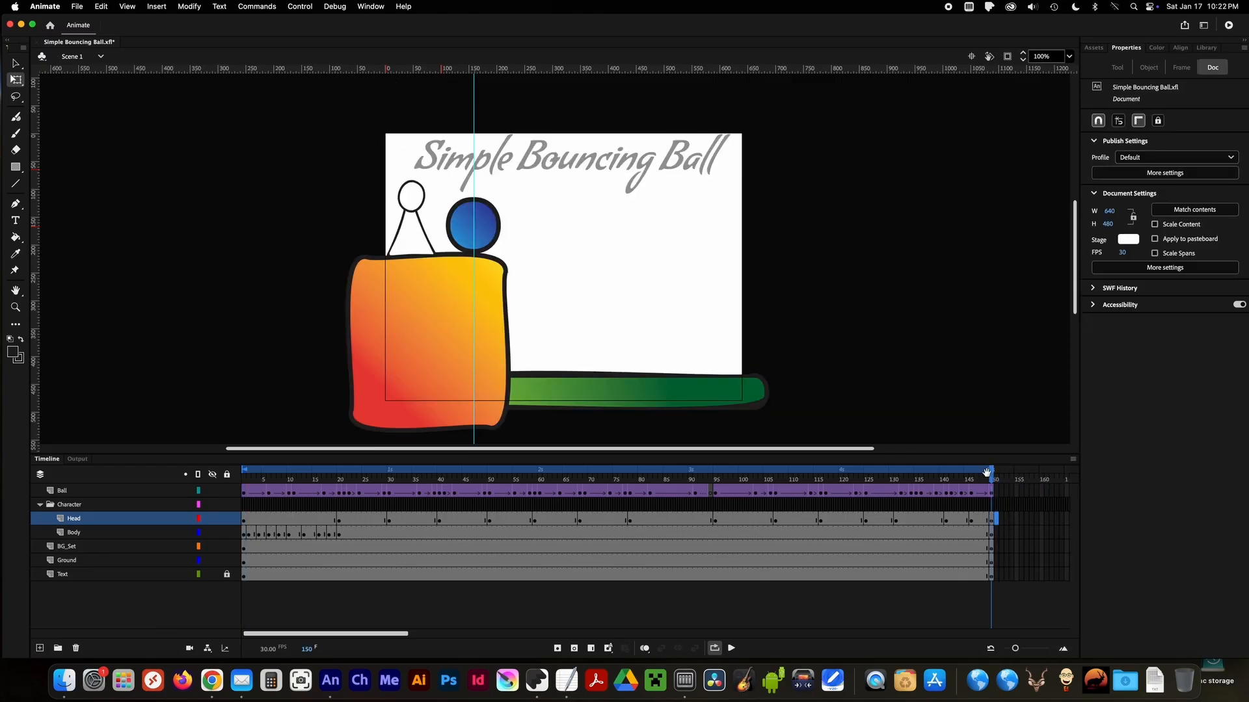